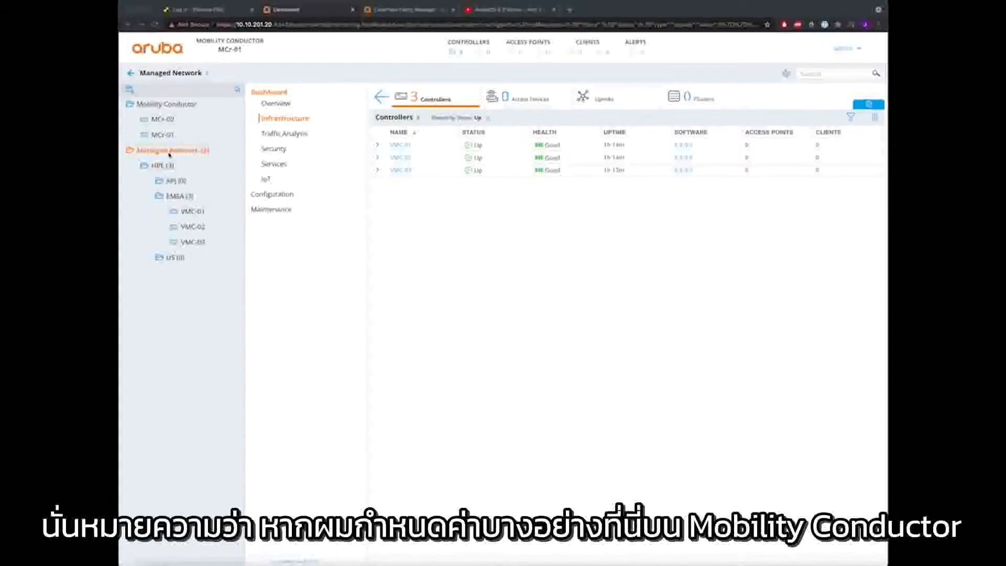
- Step through Managed Network, HPE, EMEA and VMC-01, then settle on HPE's Roles & Policies page
{"action": "left_click", "coordinate": [161, 104]}
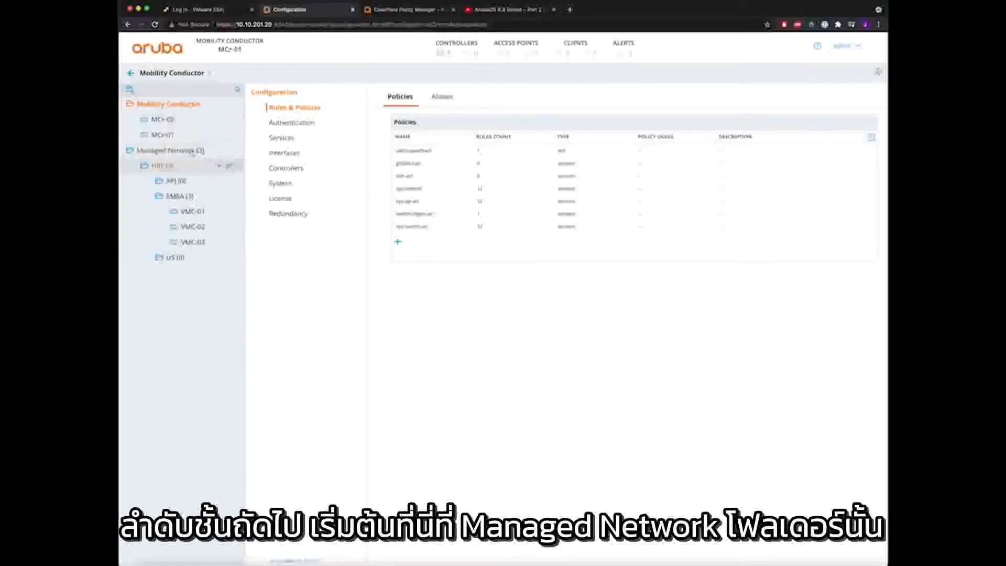
{"action": "left_click", "coordinate": [170, 152]}
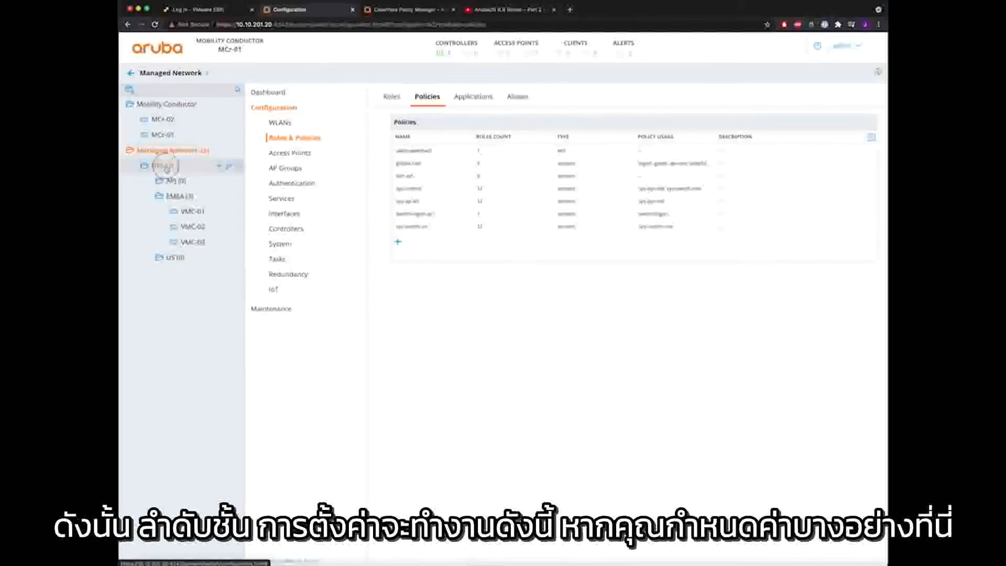
{"action": "left_click", "coordinate": [168, 170]}
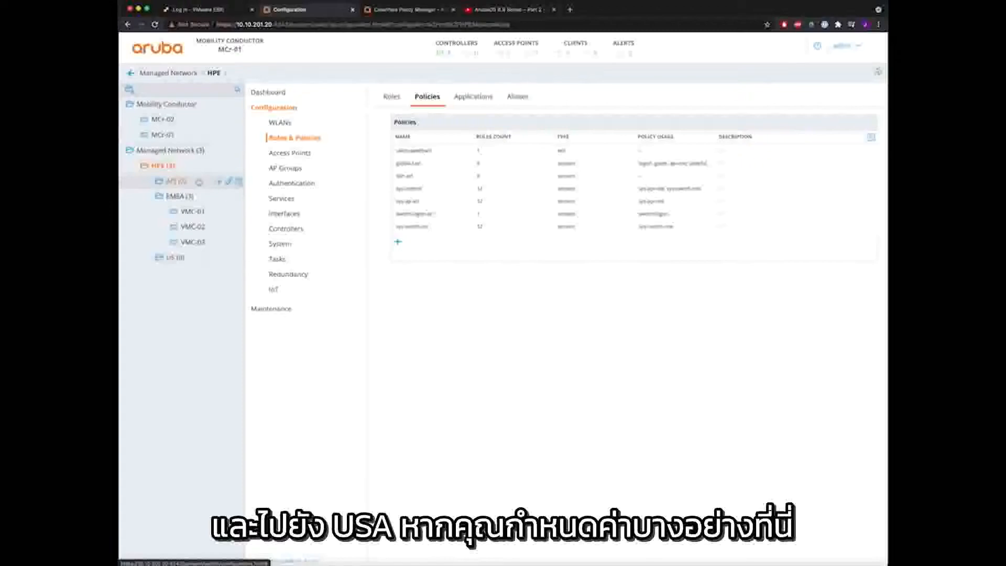
{"action": "left_click", "coordinate": [175, 196]}
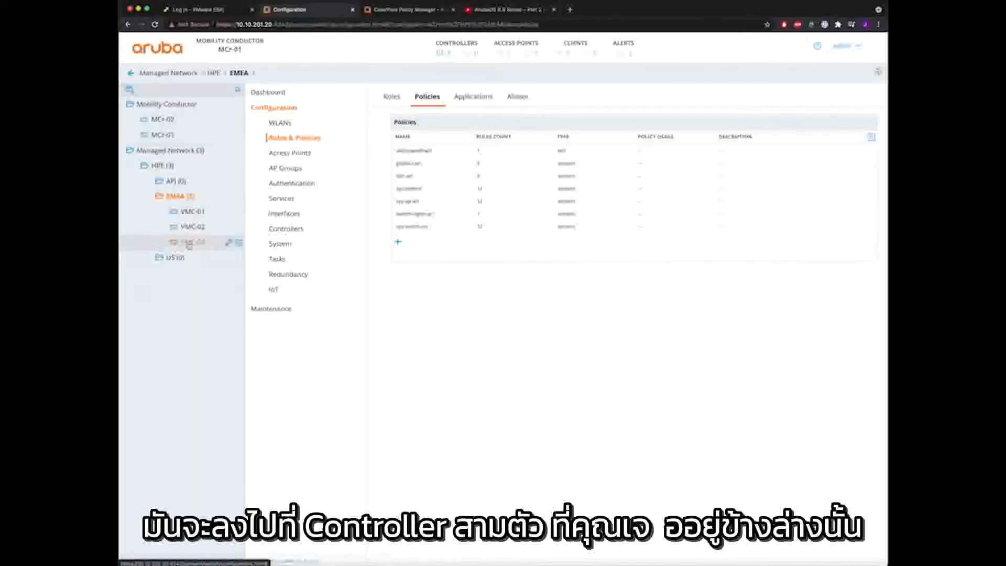
{"action": "left_click", "coordinate": [192, 213]}
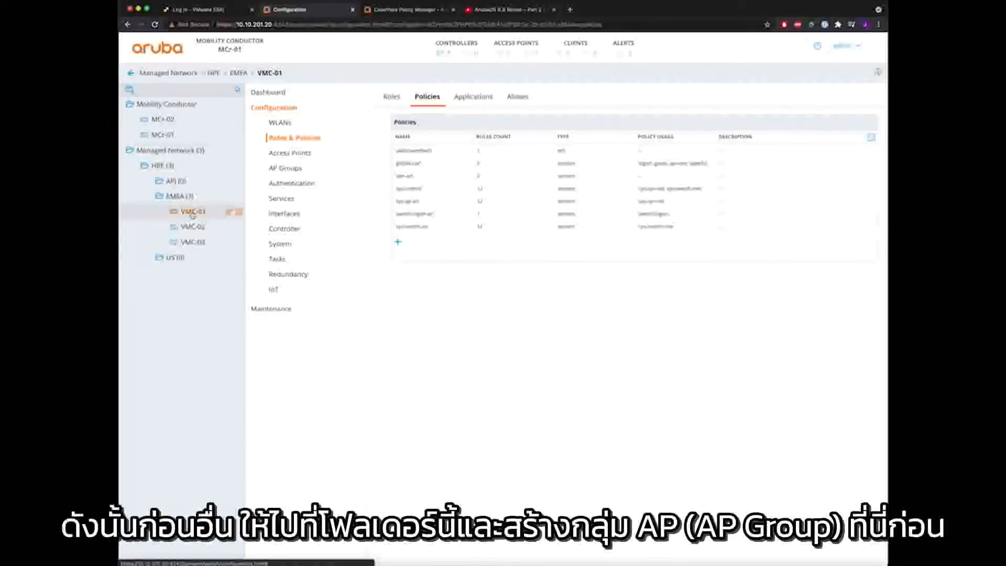
{"action": "left_click", "coordinate": [160, 166]}
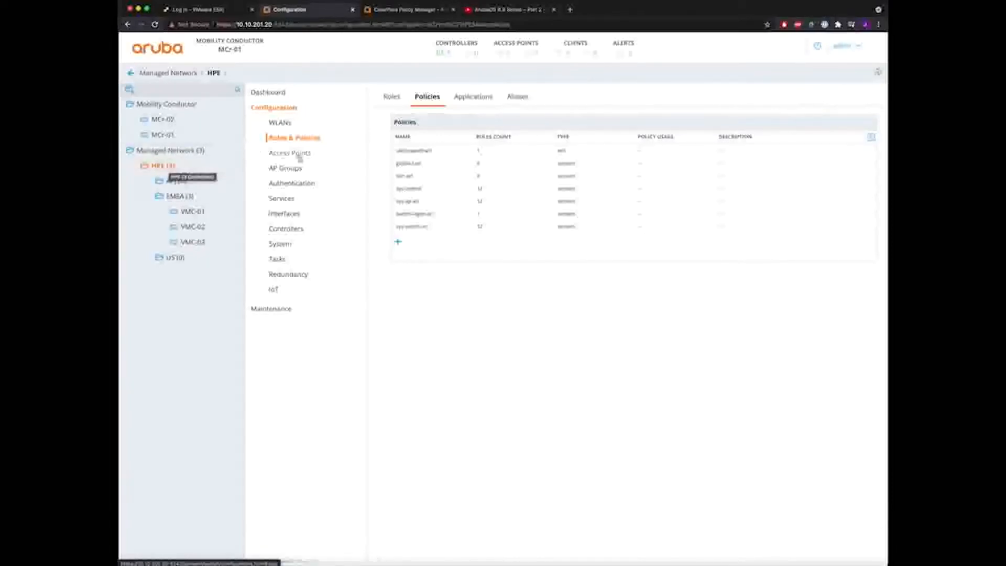
- Create a new AP group named global-ap-group at the HPE level
{"action": "left_click", "coordinate": [287, 169]}
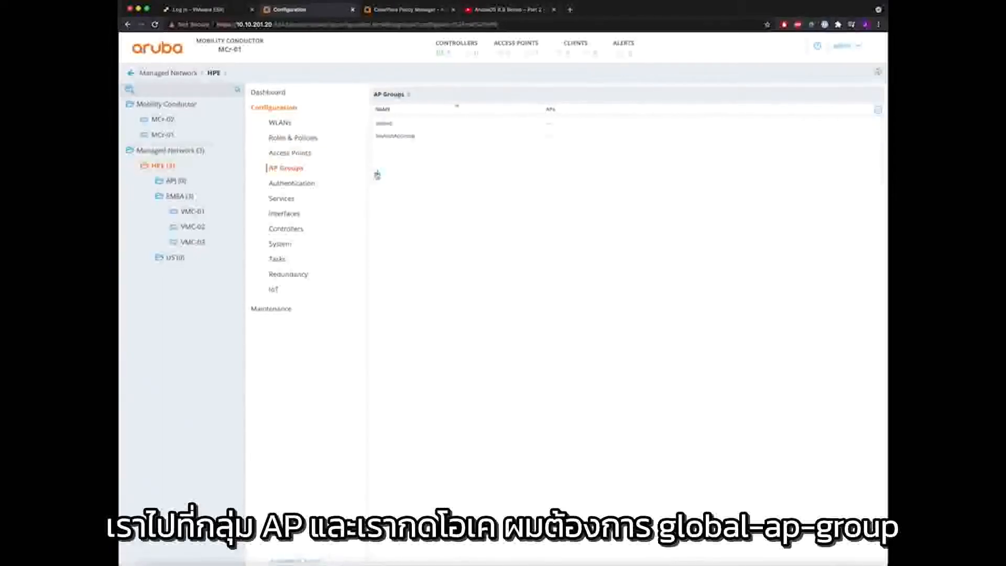
{"action": "left_click", "coordinate": [378, 174]}
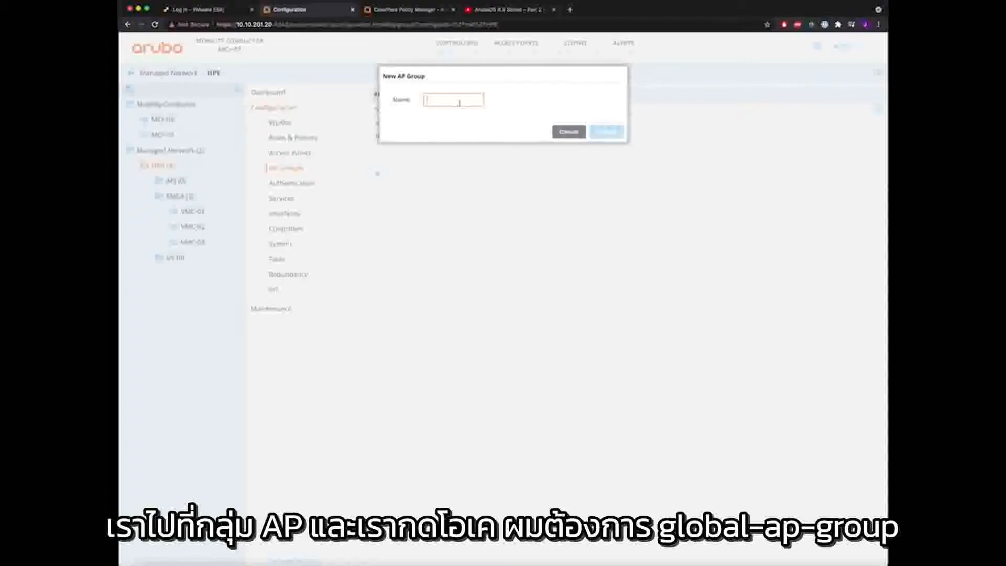
{"action": "type", "text": "glob"}
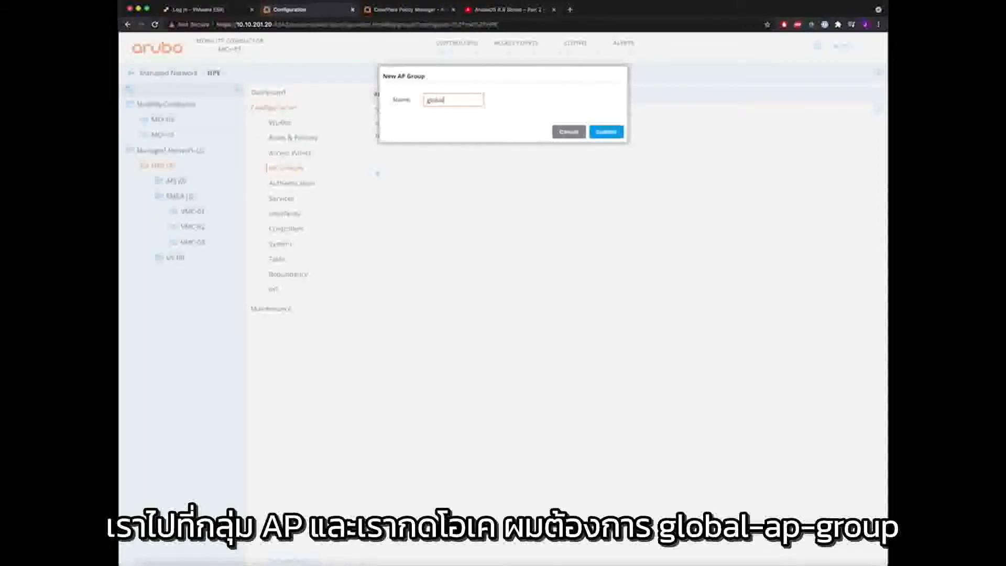
{"action": "type", "text": "al-ap-grou"}
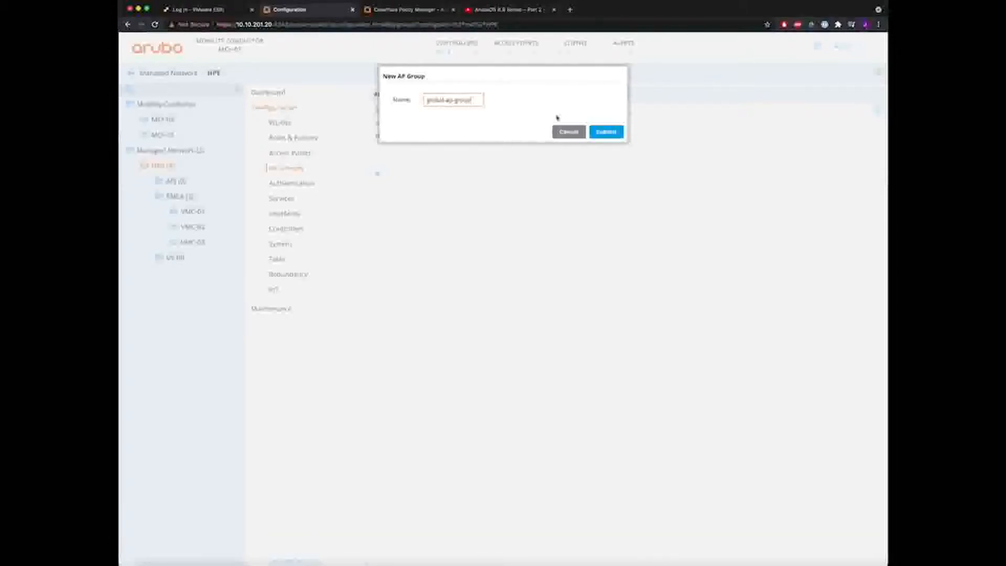
{"action": "type", "text": "p"}
{"action": "left_click", "coordinate": [603, 131]}
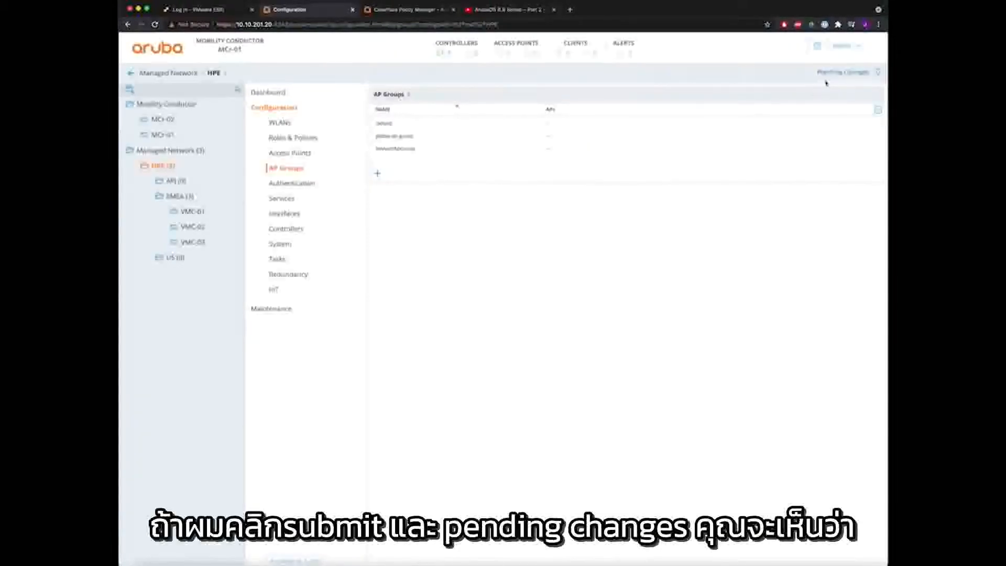
- Deploy the pending HPE changes to all three controllers
{"action": "left_click", "coordinate": [846, 72]}
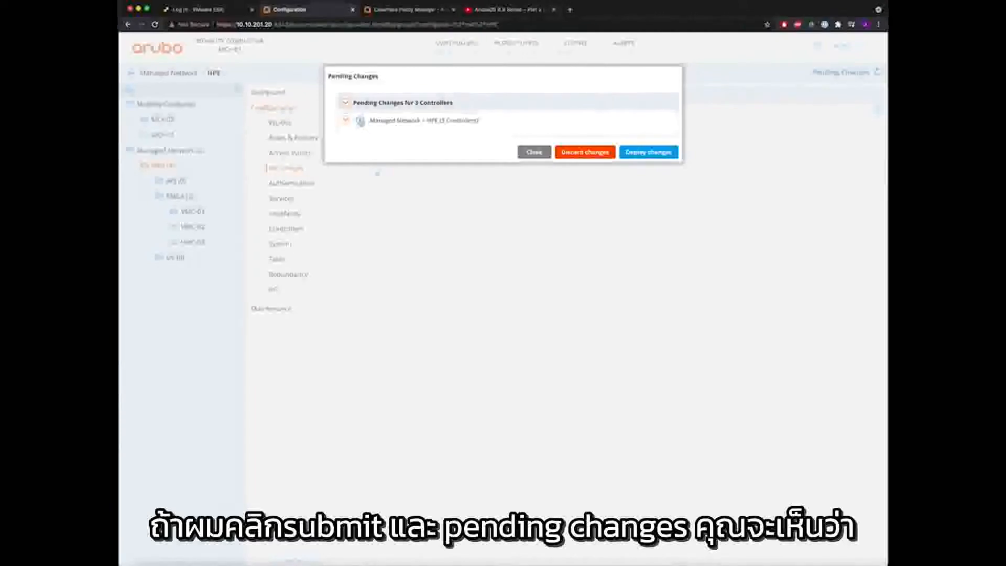
{"action": "left_click", "coordinate": [360, 122]}
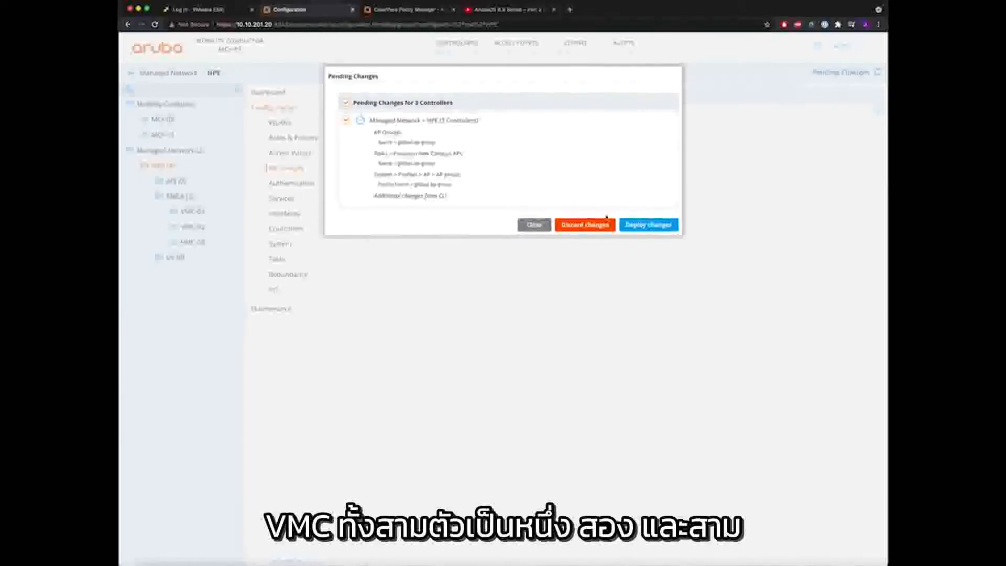
{"action": "left_click", "coordinate": [650, 224]}
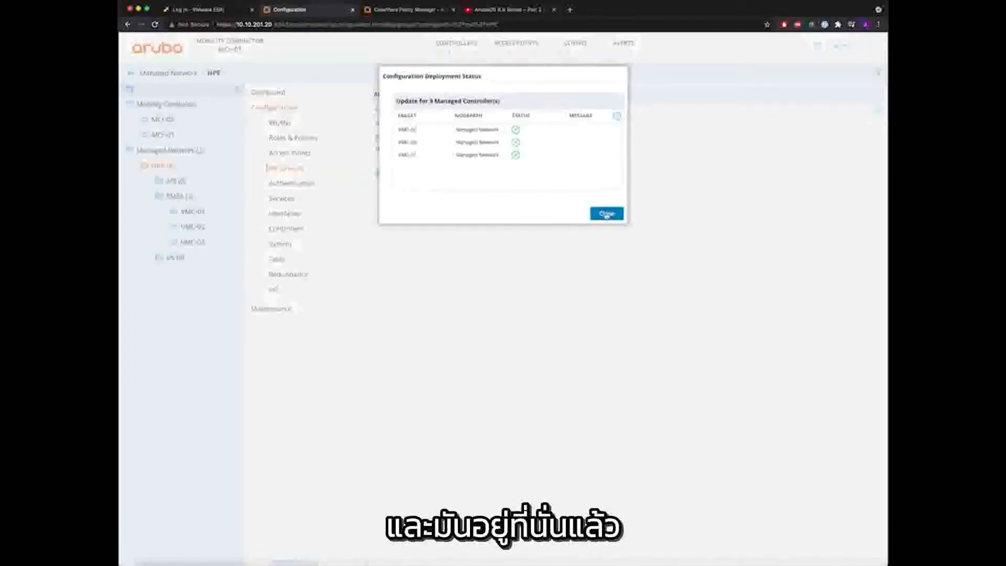
{"action": "left_click", "coordinate": [604, 218]}
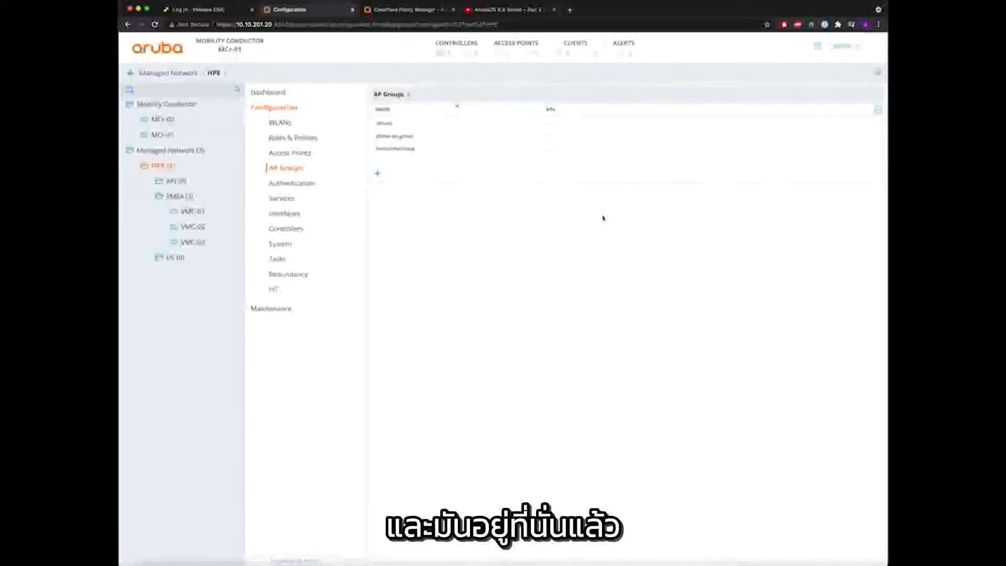
- Check global-ap-group and the AP groups VMC-01 inherits, then return to the EMEA scope
{"action": "left_click", "coordinate": [411, 138]}
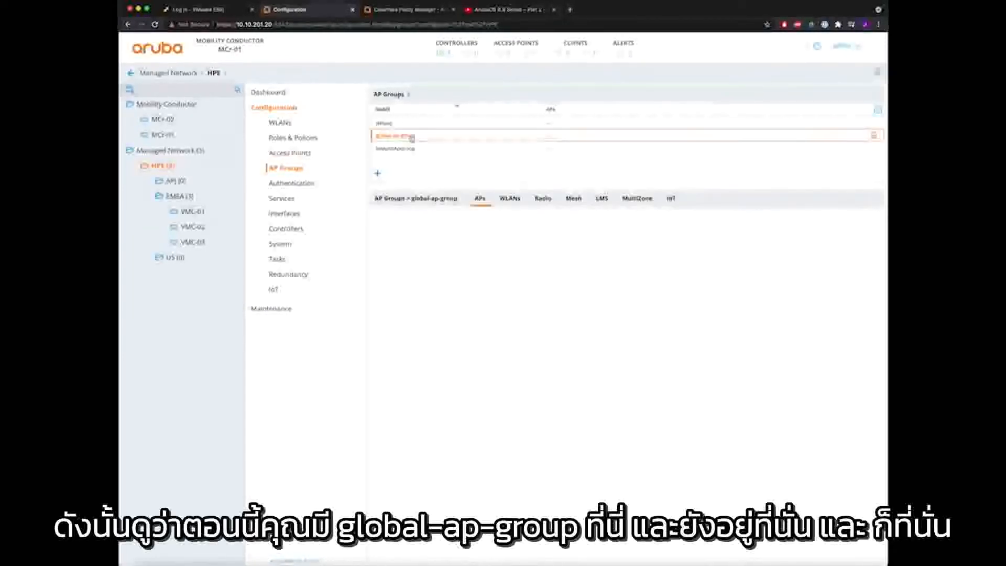
{"action": "left_click", "coordinate": [175, 181]}
{"action": "left_click", "coordinate": [178, 197]}
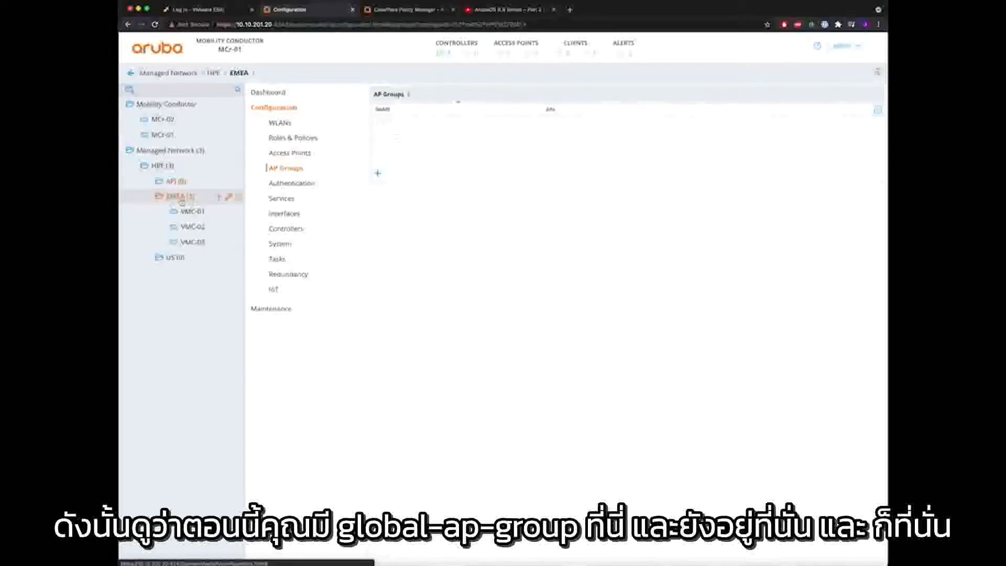
{"action": "left_click", "coordinate": [193, 211]}
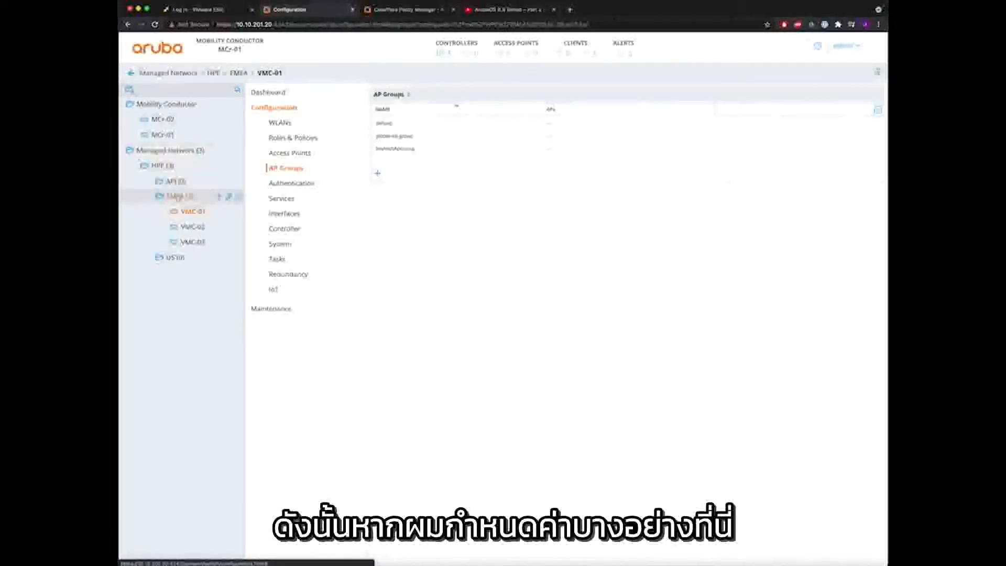
{"action": "left_click", "coordinate": [181, 197]}
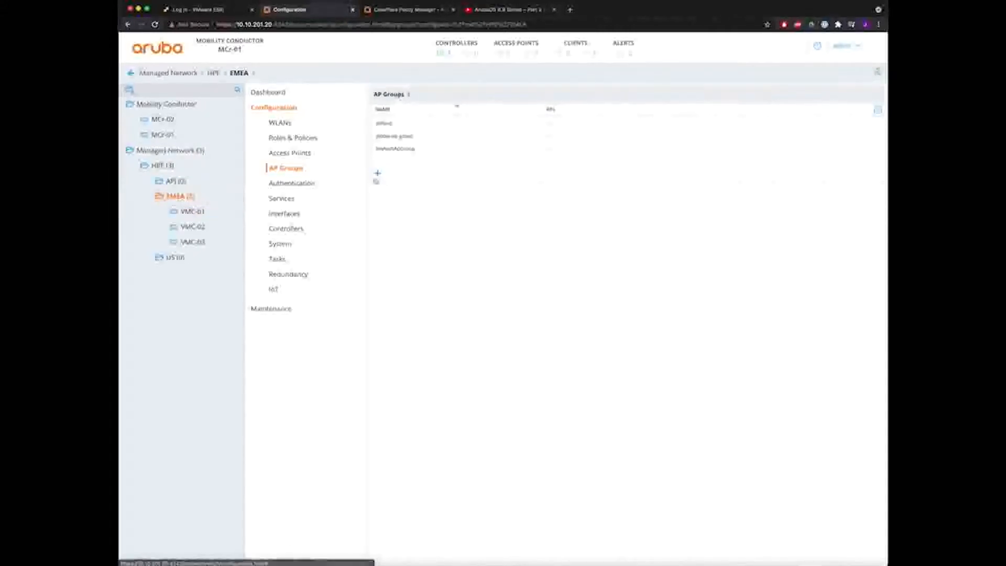
- Create the AP group emea-ap-group under EMEA and deploy it to the controllers
{"action": "left_click", "coordinate": [378, 176]}
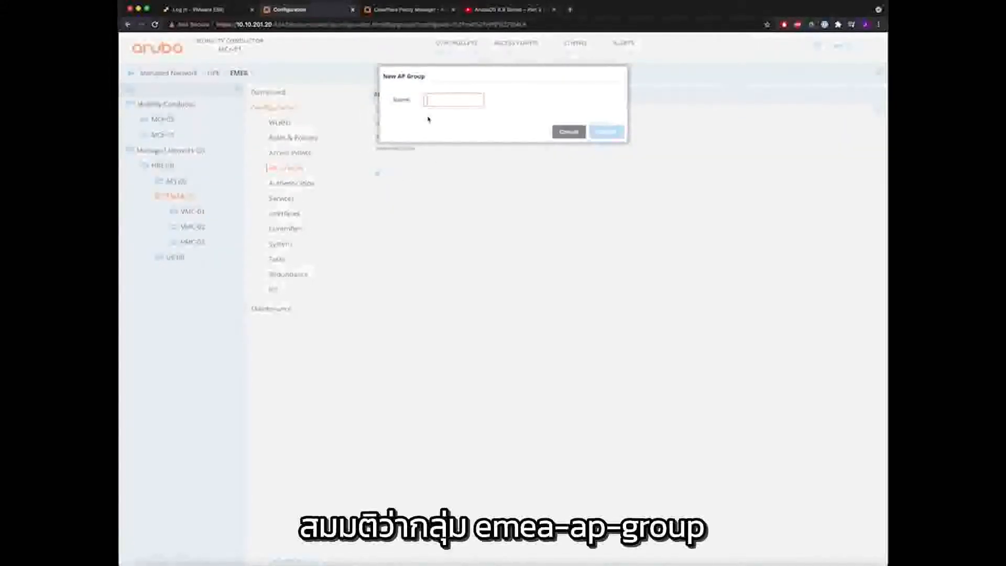
{"action": "type", "text": "emea-a"}
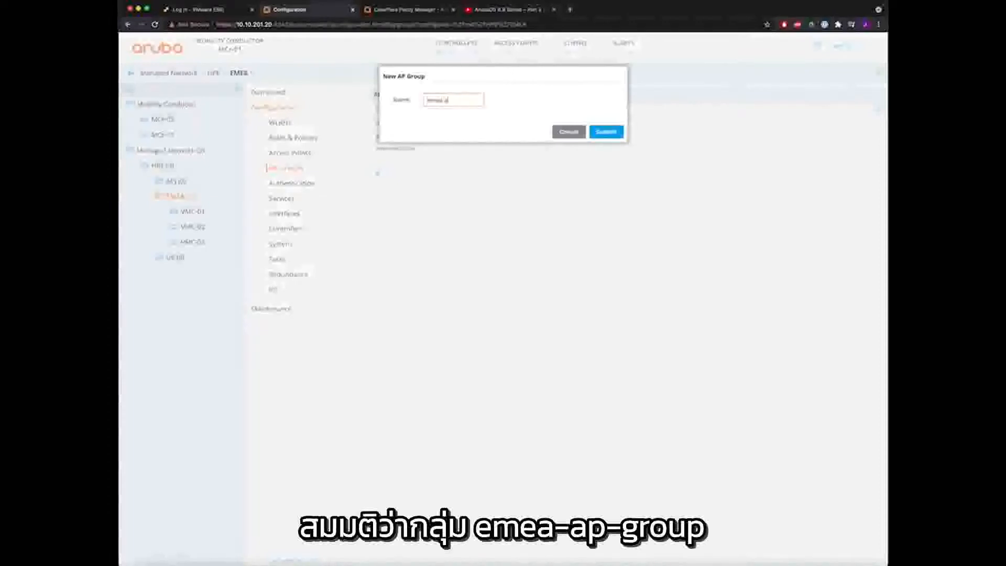
{"action": "type", "text": "p-group"}
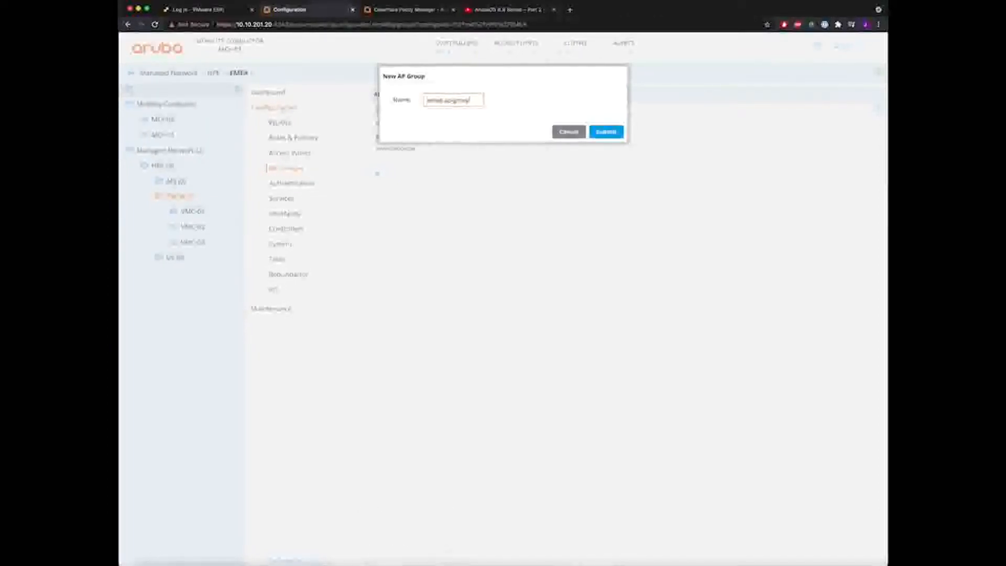
{"action": "left_click", "coordinate": [603, 133]}
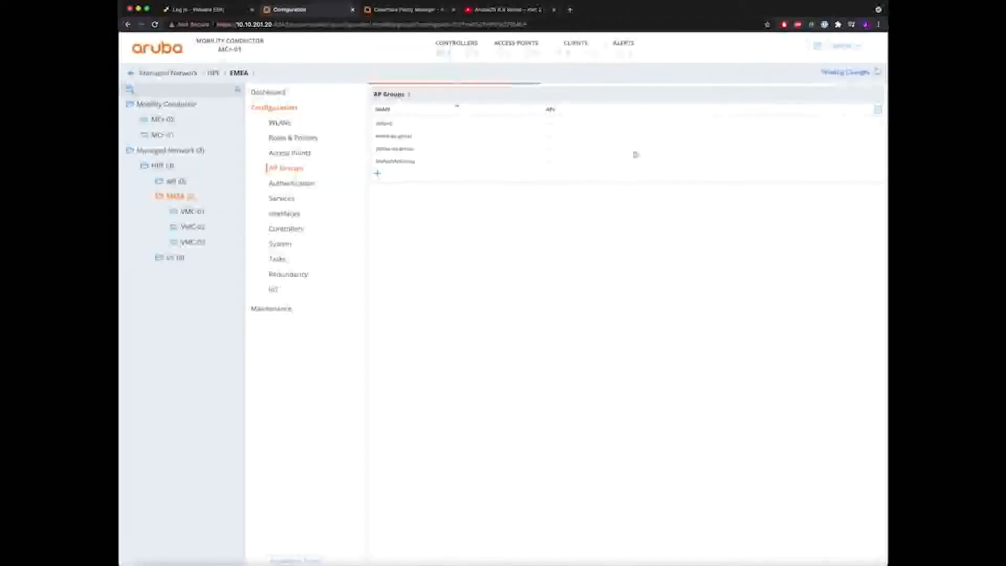
{"action": "left_click", "coordinate": [854, 73]}
{"action": "left_click", "coordinate": [657, 152]}
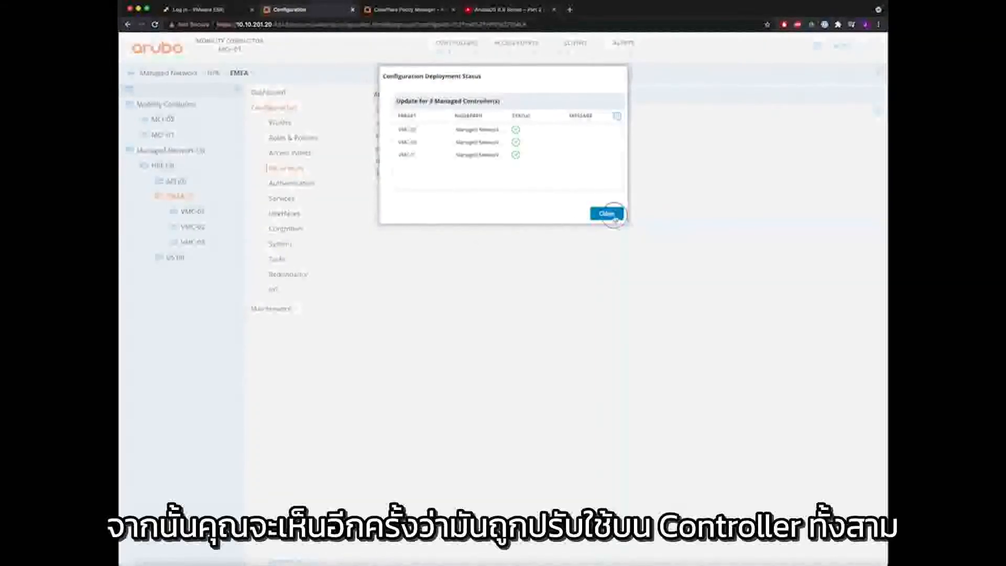
{"action": "left_click", "coordinate": [615, 216]}
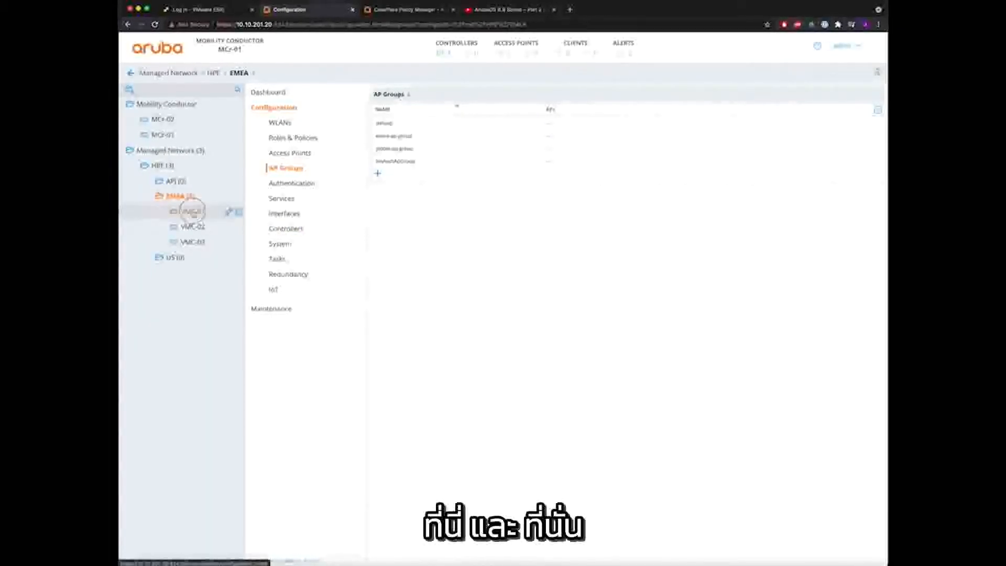
- Verify emea-ap-group is on VMC-01 and VMC-03 but absent under US and APJ
{"action": "left_click", "coordinate": [191, 211]}
{"action": "left_click", "coordinate": [193, 242]}
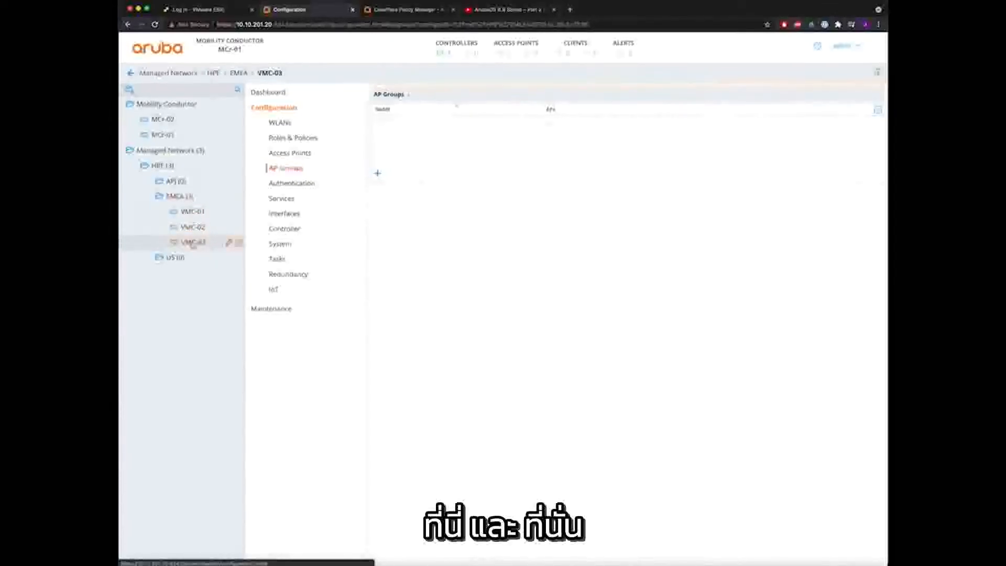
{"action": "left_click", "coordinate": [174, 258]}
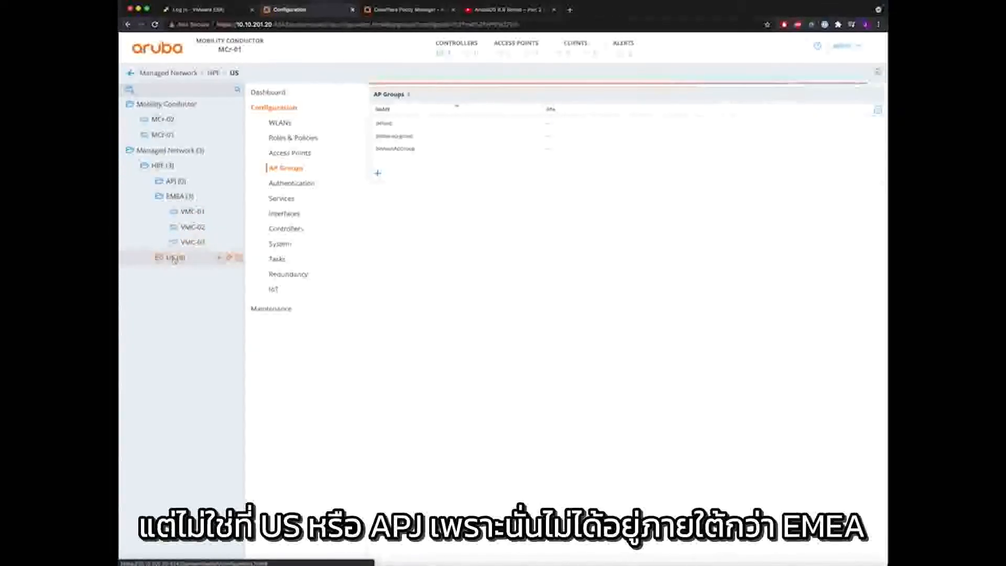
{"action": "left_click", "coordinate": [176, 182]}
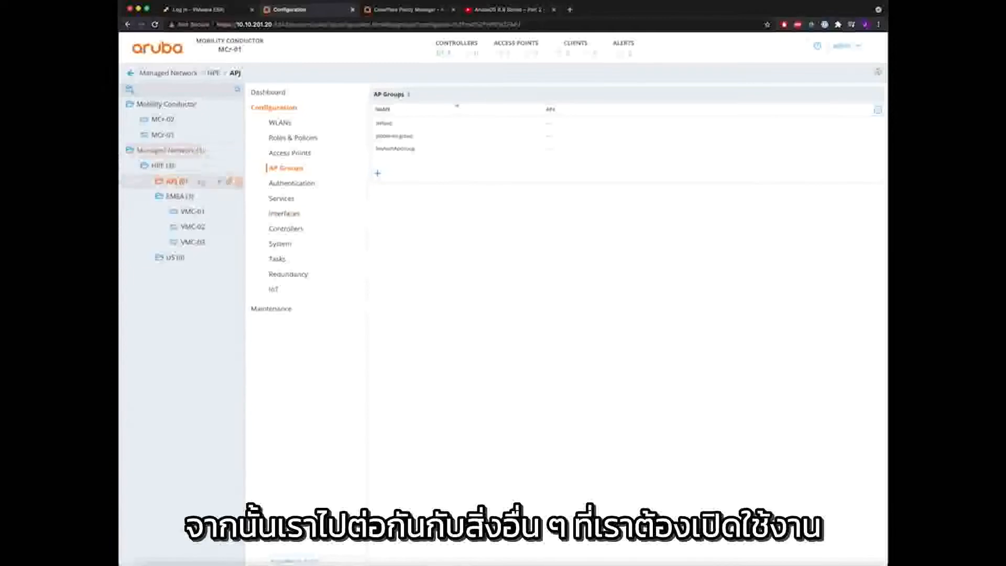
- Select the HPE group in the hierarchy and open its System settings
{"action": "left_click", "coordinate": [155, 167]}
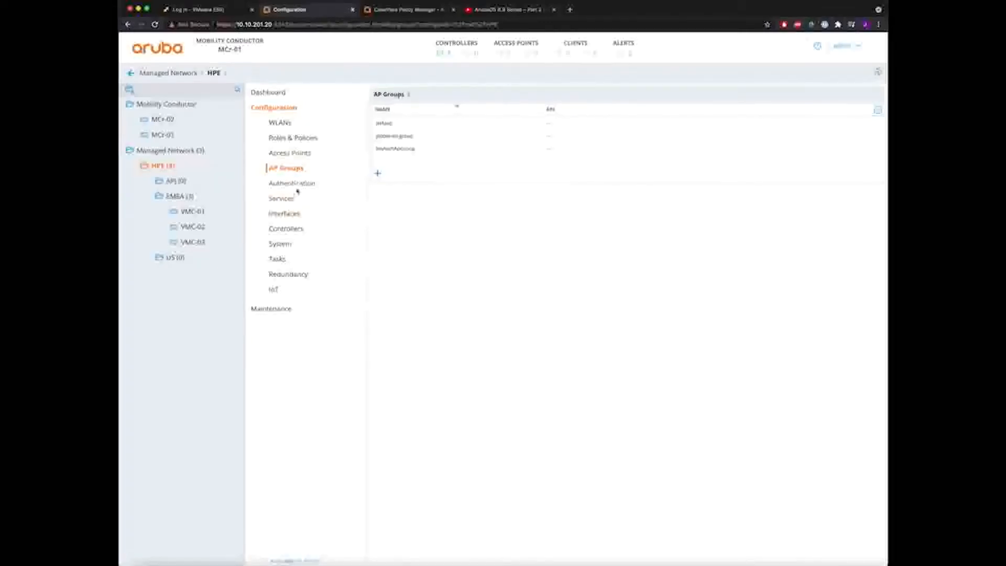
{"action": "left_click", "coordinate": [281, 244]}
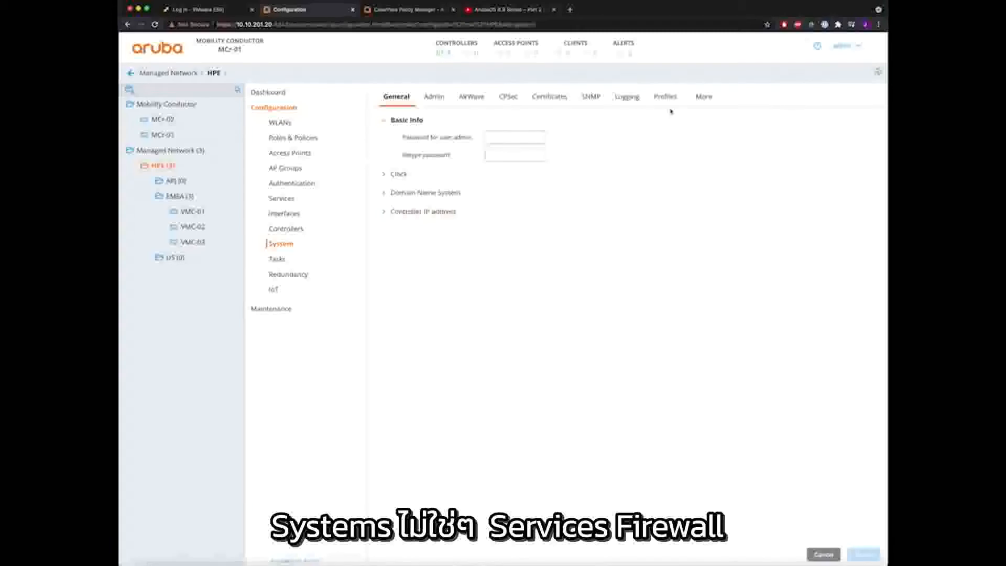
- Enable firewall visibility and deep packet inspection in HPE's firewall global settings and submit
{"action": "left_click", "coordinate": [285, 199]}
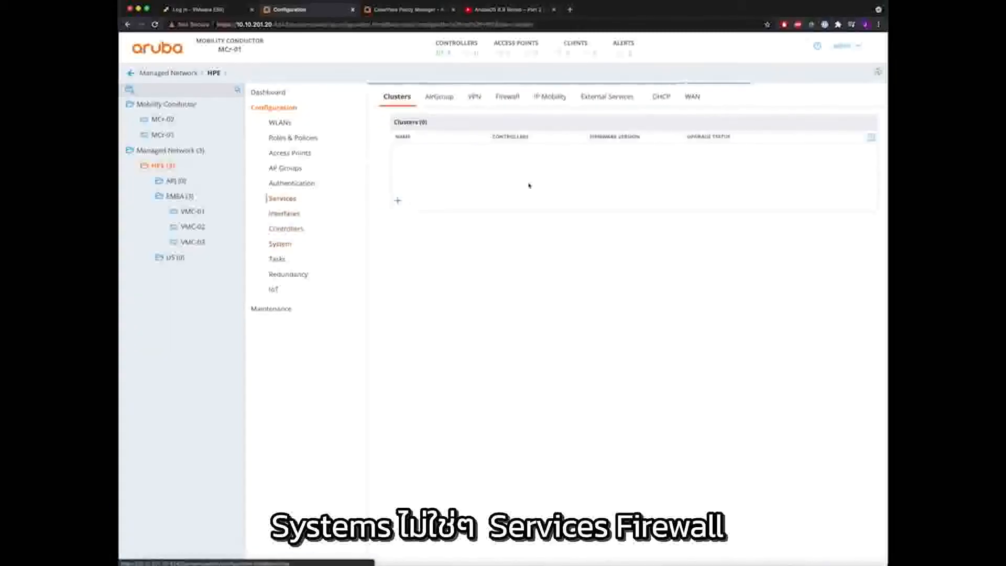
{"action": "left_click", "coordinate": [513, 99]}
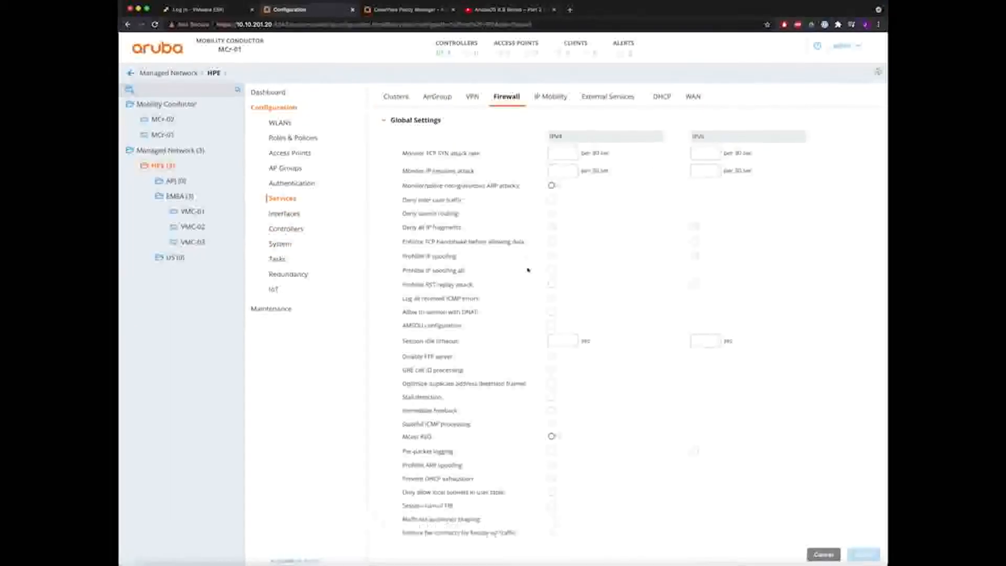
{"action": "scroll", "coordinate": [531, 314], "scroll_direction": "down", "scroll_amount": 15}
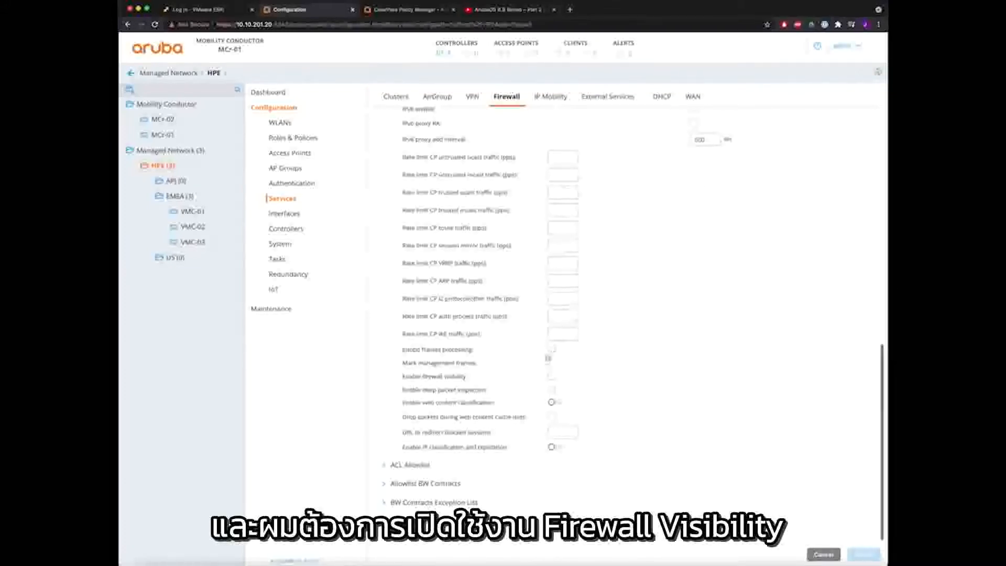
{"action": "left_click", "coordinate": [550, 378]}
{"action": "left_click", "coordinate": [552, 391]}
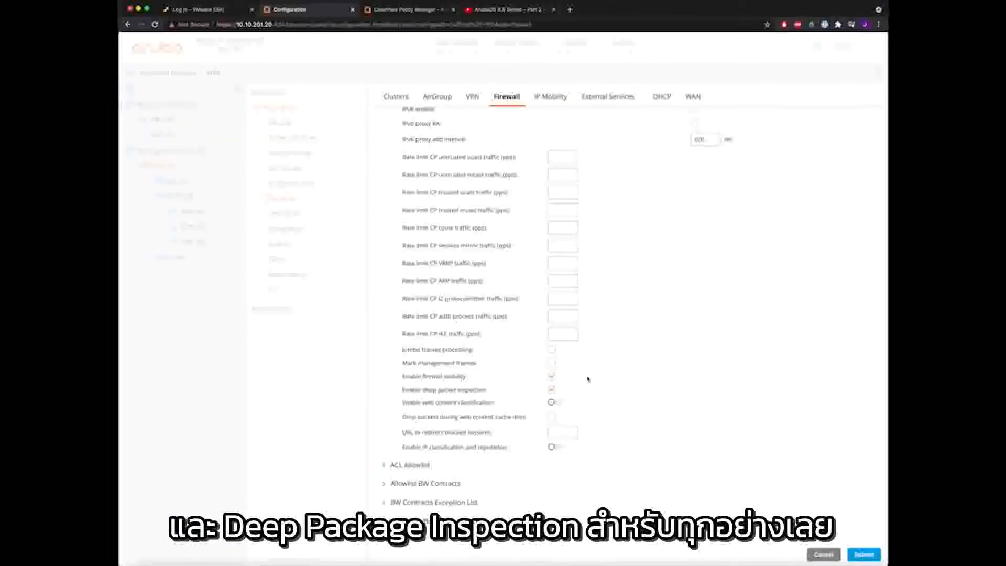
{"action": "left_click", "coordinate": [865, 554]}
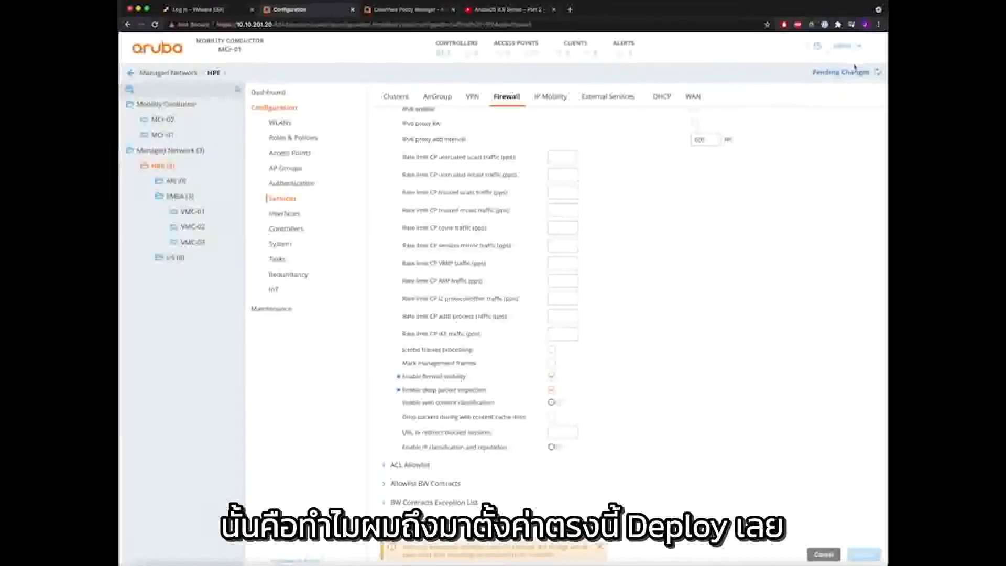
- Deploy the firewall change to the controllers and switch to the EMEA group
{"action": "left_click", "coordinate": [855, 68]}
{"action": "left_click", "coordinate": [648, 151]}
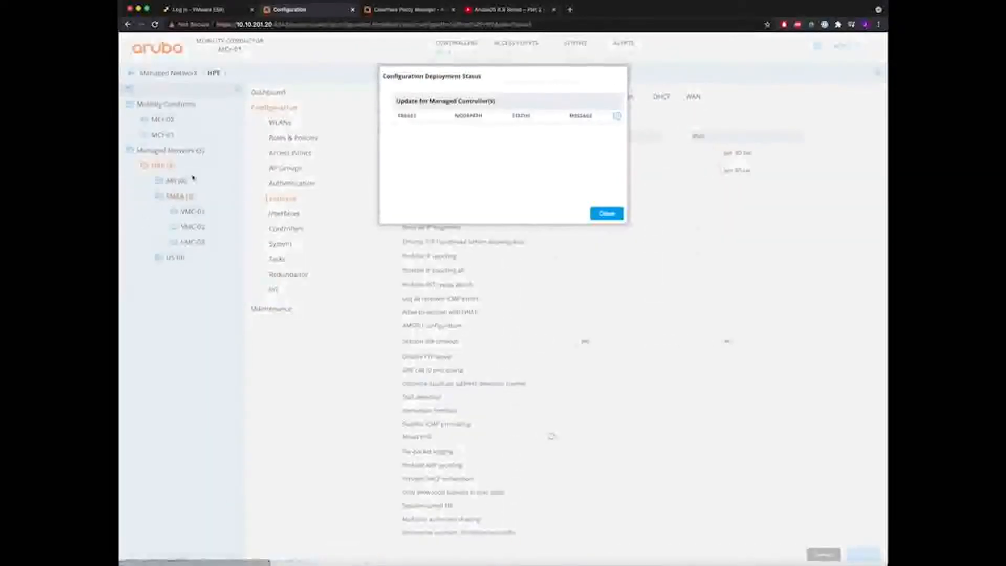
{"action": "left_click", "coordinate": [608, 213]}
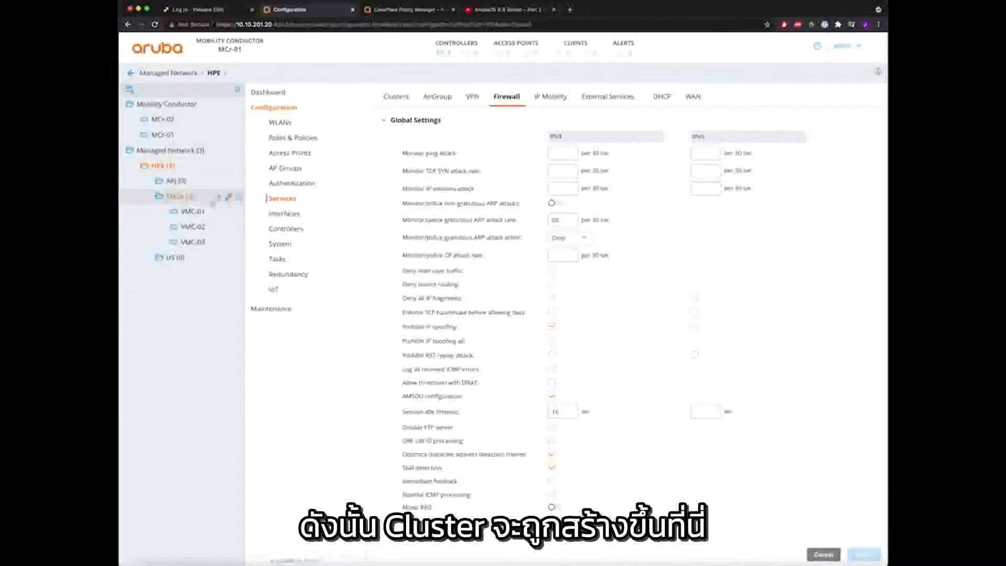
{"action": "left_click", "coordinate": [177, 197]}
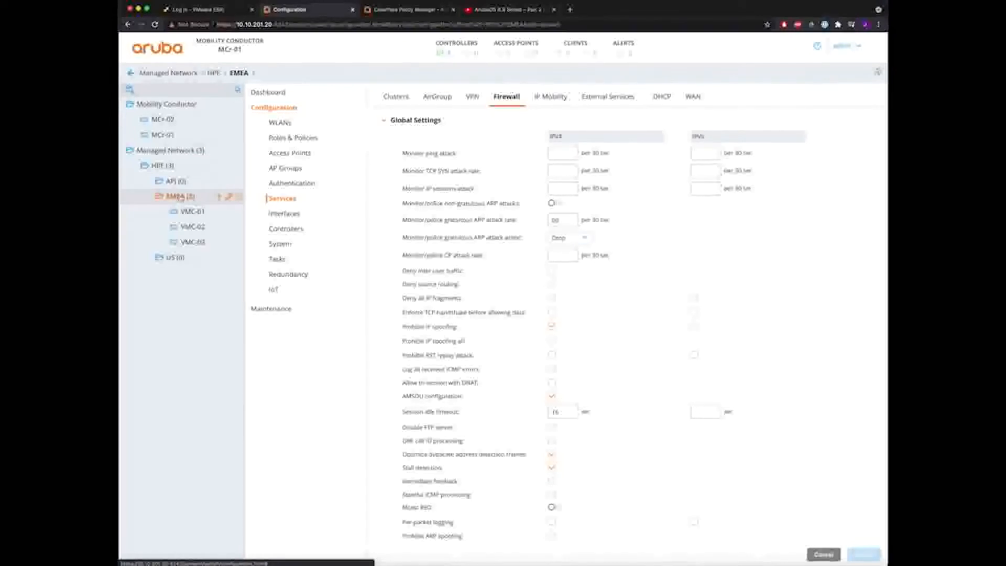
- Start a new EMEA cluster profile named am-cluster
{"action": "left_click", "coordinate": [396, 96]}
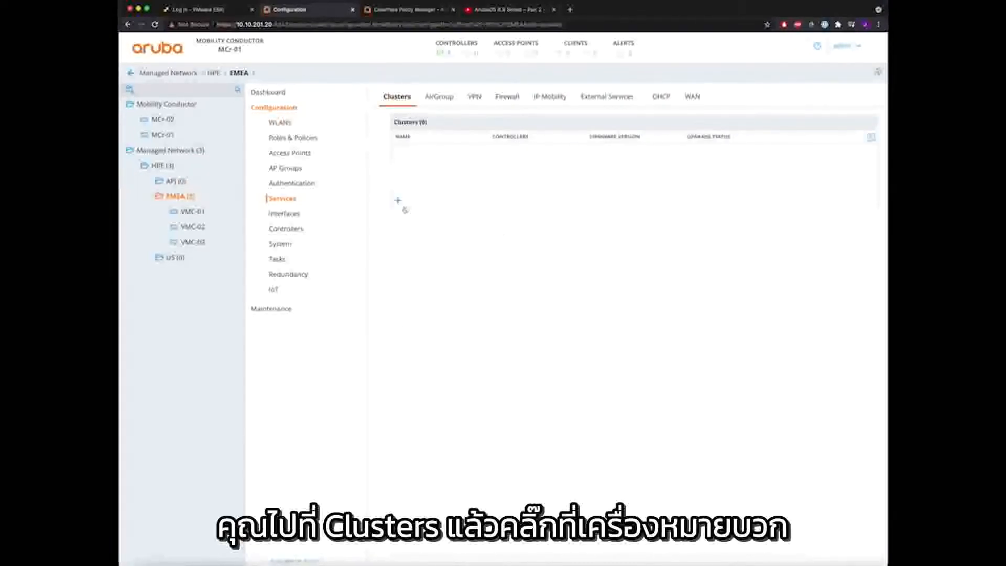
{"action": "left_click", "coordinate": [398, 201]}
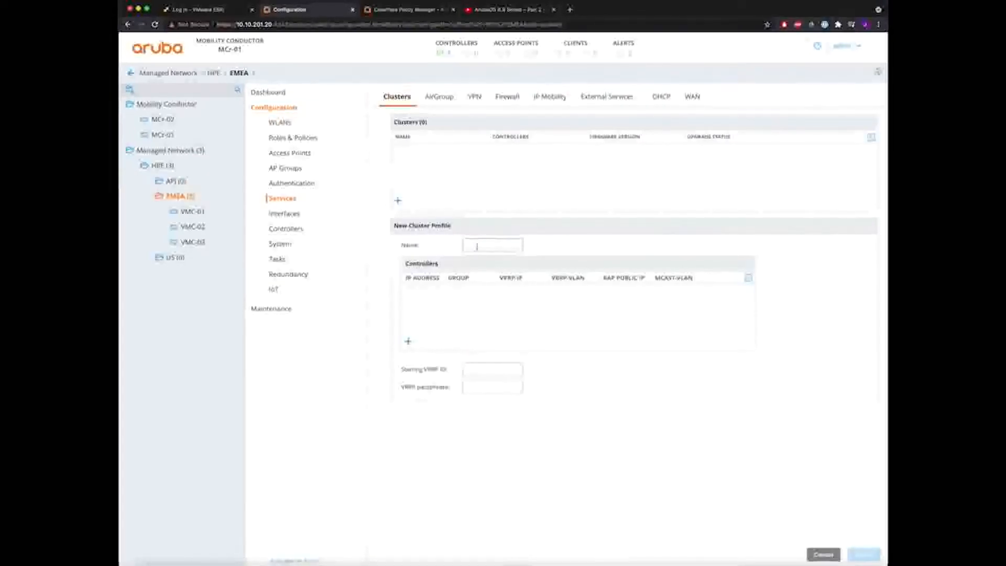
{"action": "left_click", "coordinate": [477, 247]}
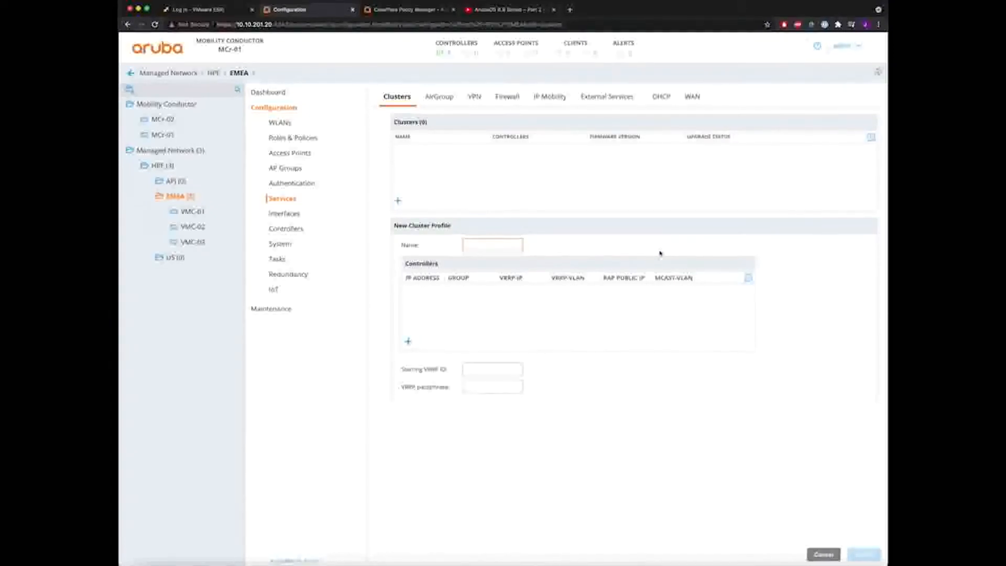
{"action": "type", "text": "am-cl"}
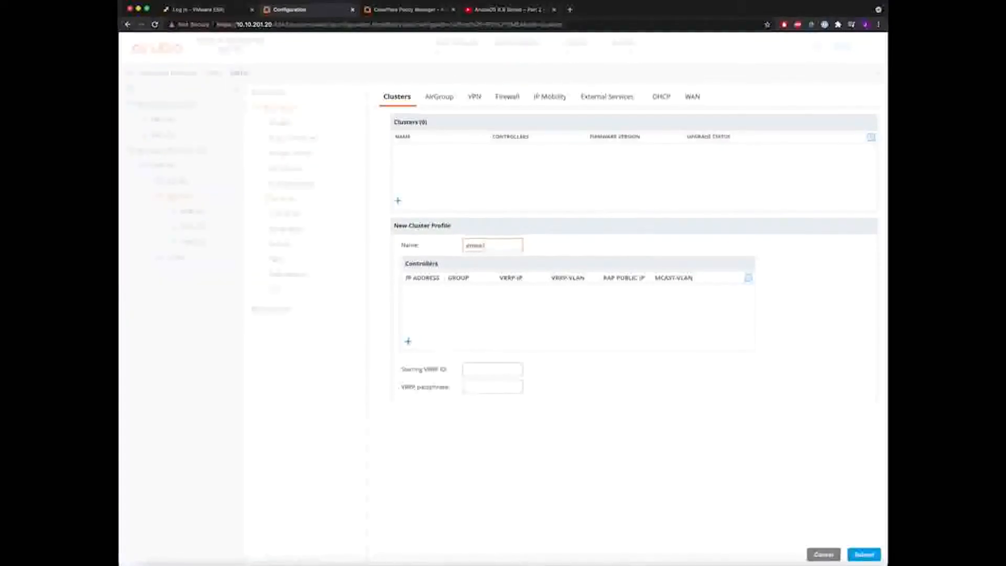
{"action": "type", "text": "uster"}
- Add controller 10.10.202.31 in group 1 with VRRP IP 10.10.202.131 on VLAN 202
{"action": "left_click", "coordinate": [408, 341]}
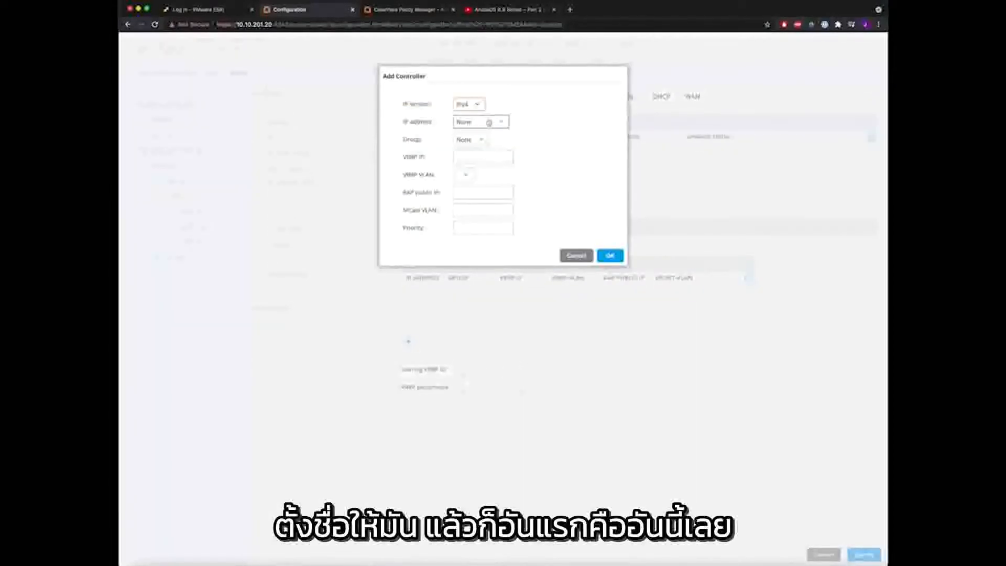
{"action": "left_click", "coordinate": [492, 122]}
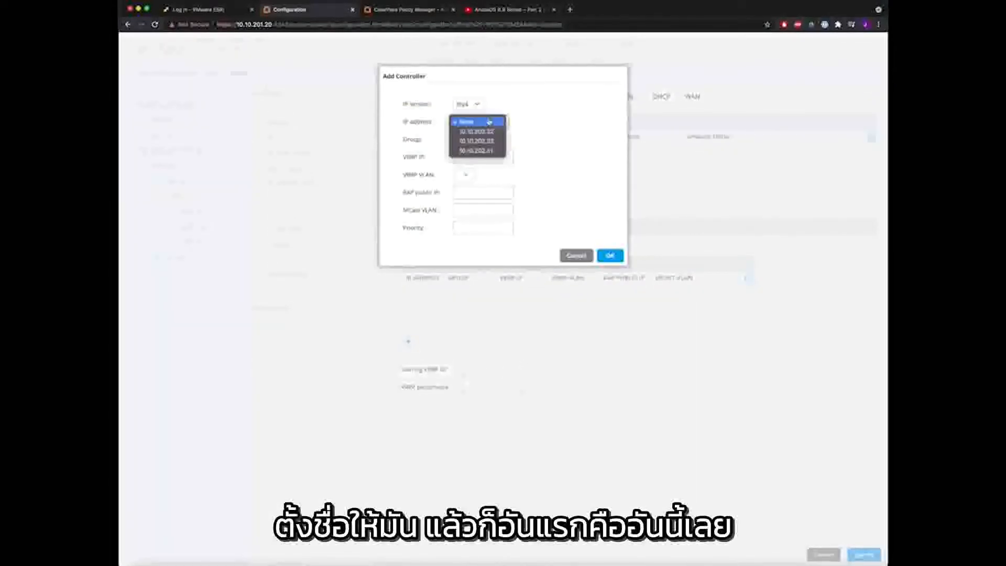
{"action": "left_click", "coordinate": [492, 151]}
{"action": "left_click", "coordinate": [479, 140]}
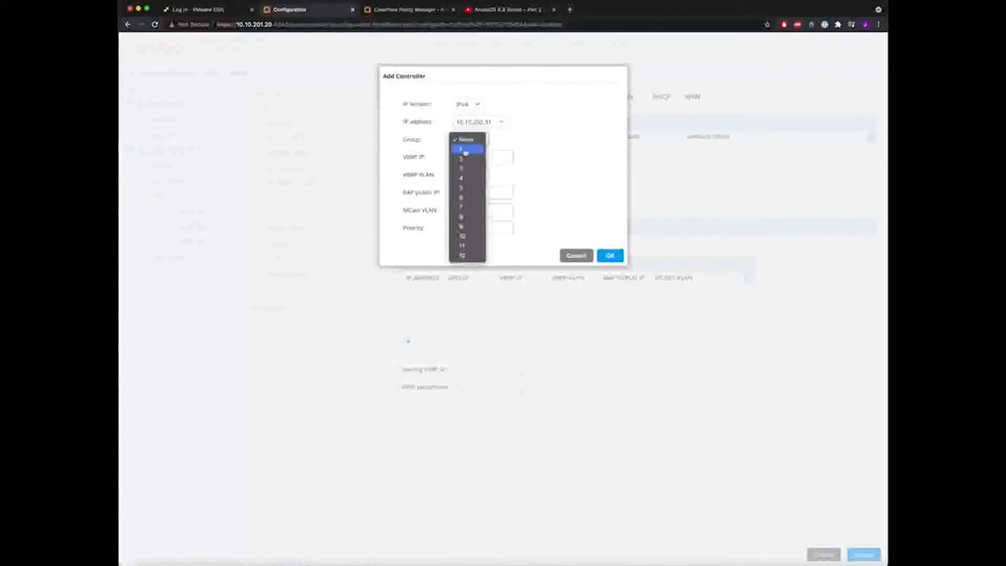
{"action": "left_click", "coordinate": [463, 150]}
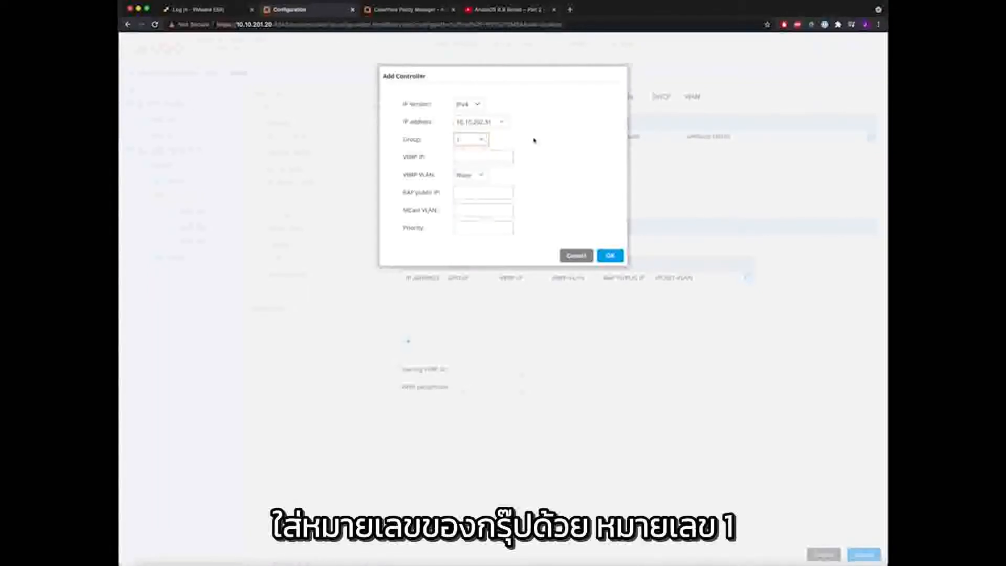
{"action": "left_click", "coordinate": [507, 153]}
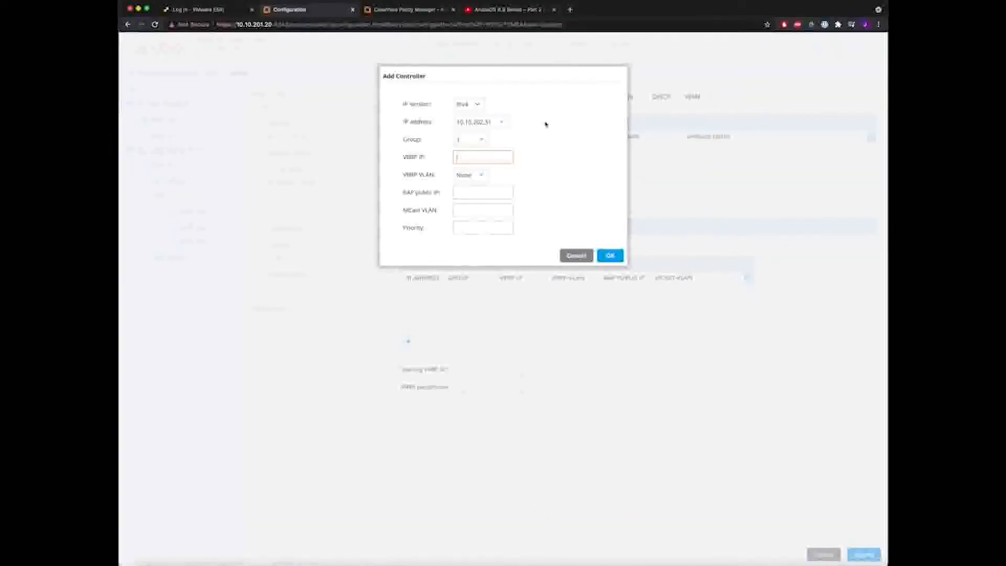
{"action": "type", "text": "10"}
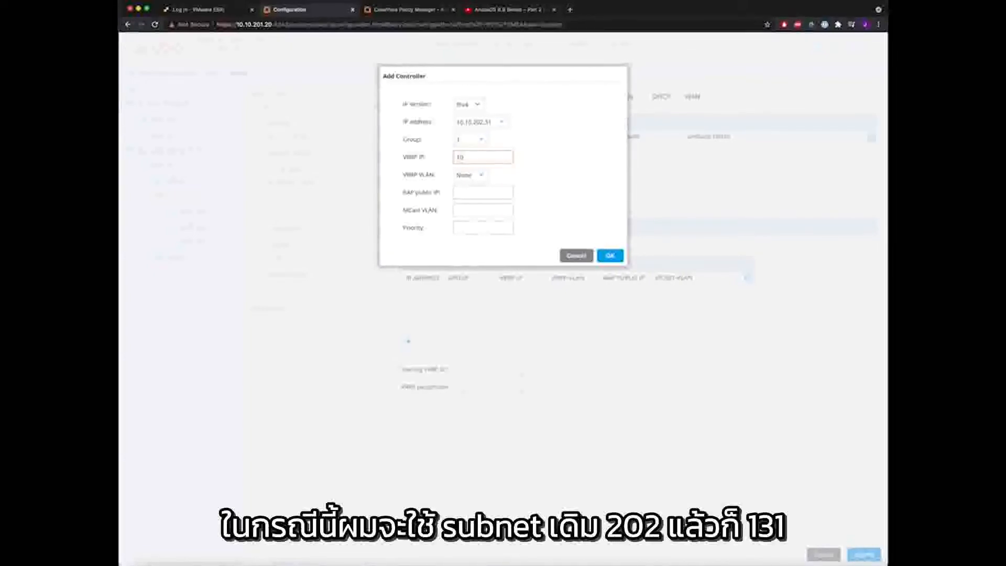
{"action": "type", "text": ".10.202.131"}
{"action": "left_click", "coordinate": [469, 175]}
{"action": "left_click", "coordinate": [469, 185]}
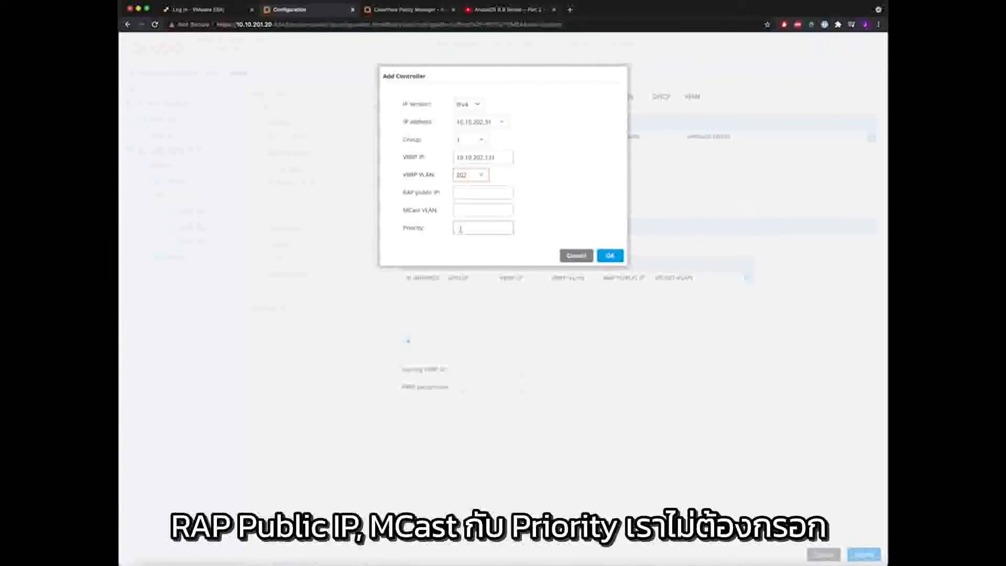
{"action": "left_click", "coordinate": [610, 256]}
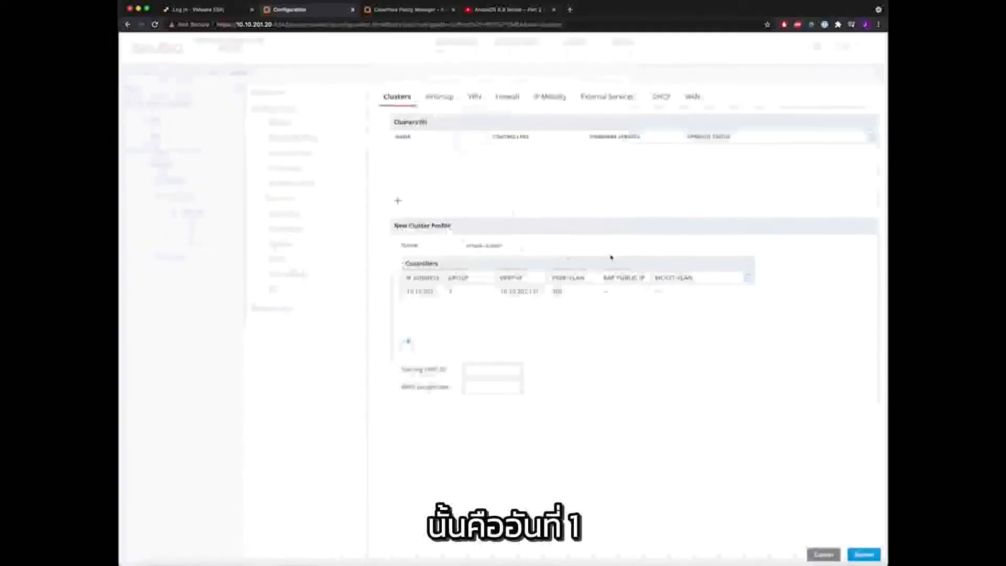
- Add the second controller in group 1 with VRRP IP 10.10.202.132 on VLAN 202
{"action": "left_click", "coordinate": [410, 342]}
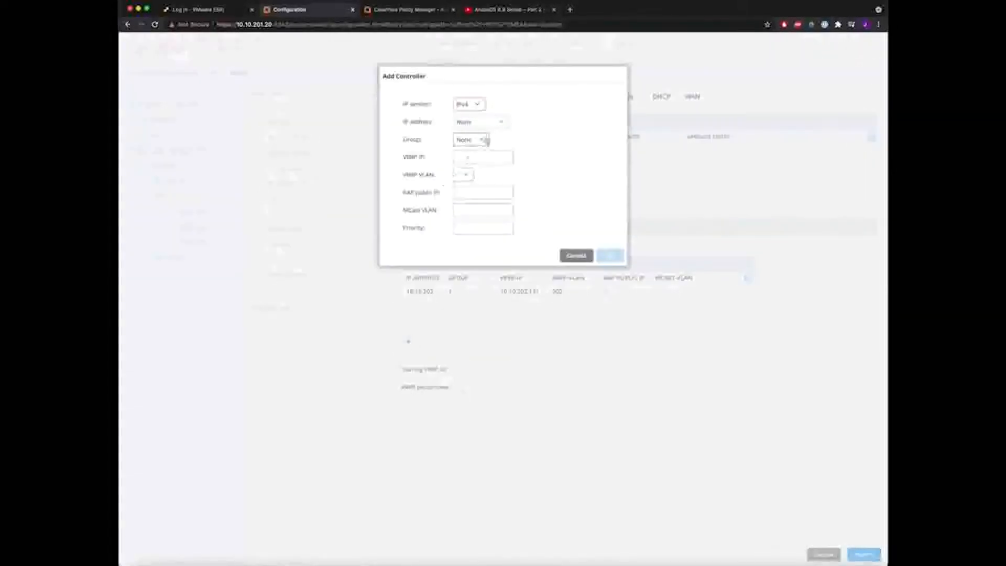
{"action": "left_click", "coordinate": [480, 122]}
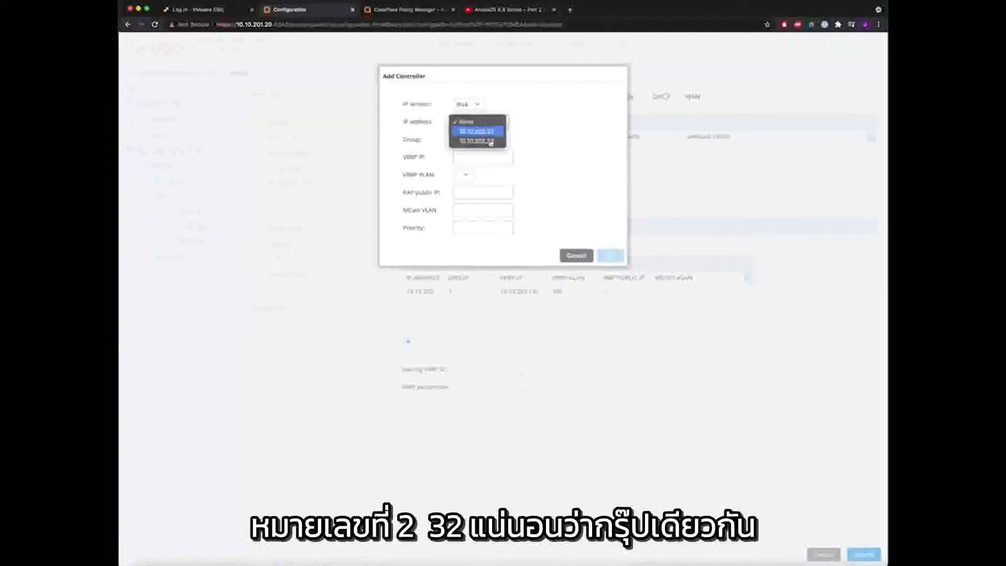
{"action": "left_click", "coordinate": [494, 139]}
{"action": "left_click", "coordinate": [469, 139]}
{"action": "left_click", "coordinate": [469, 150]}
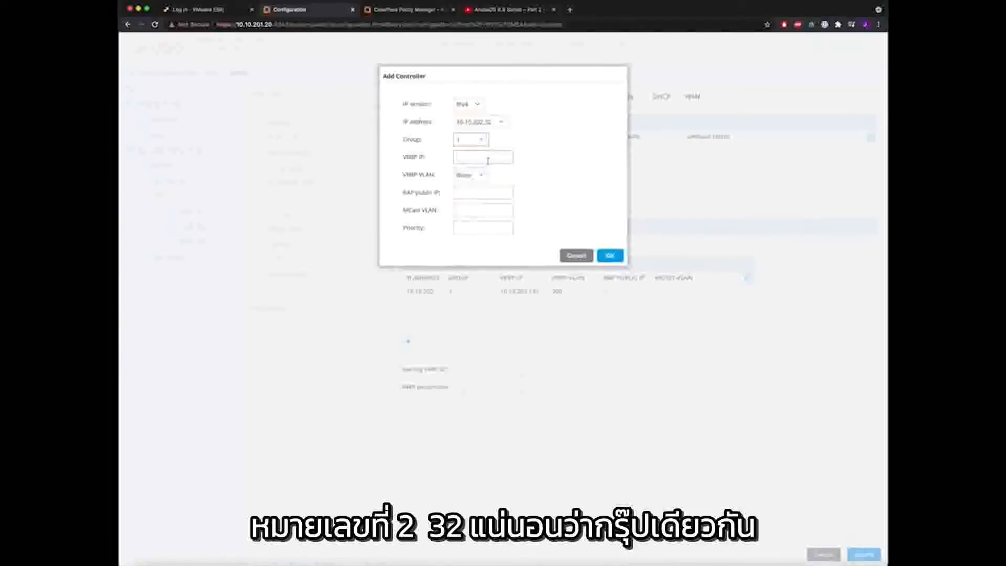
{"action": "left_click", "coordinate": [483, 157]}
{"action": "type", "text": "10.1"}
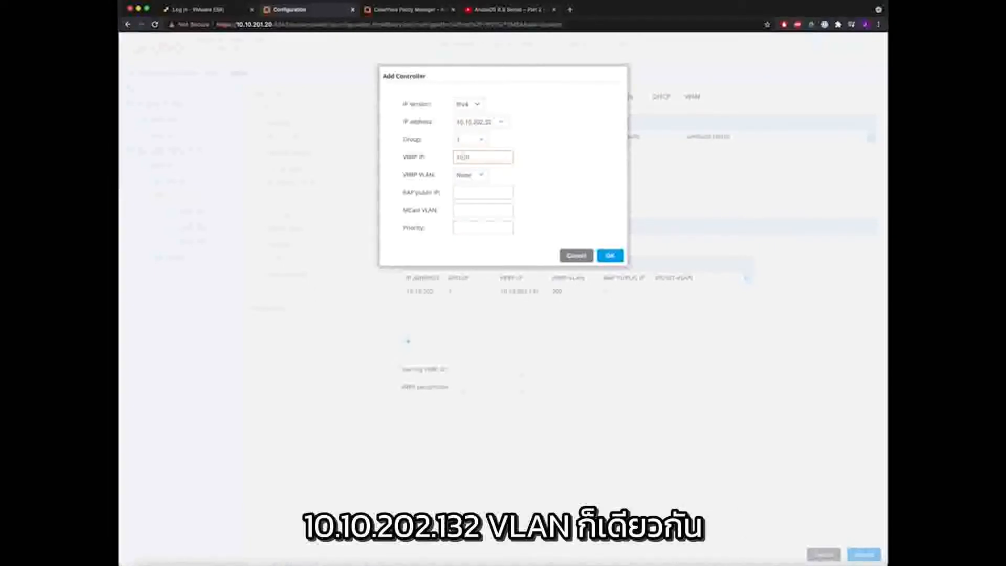
{"action": "type", "text": "0.202.132"}
{"action": "left_click", "coordinate": [470, 175]}
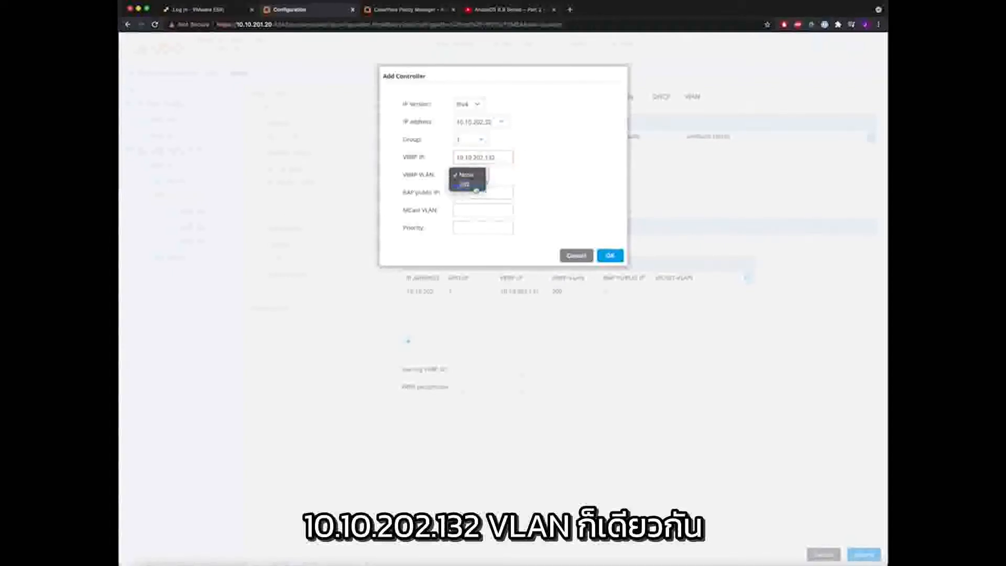
{"action": "left_click", "coordinate": [466, 185]}
{"action": "left_click", "coordinate": [610, 255]}
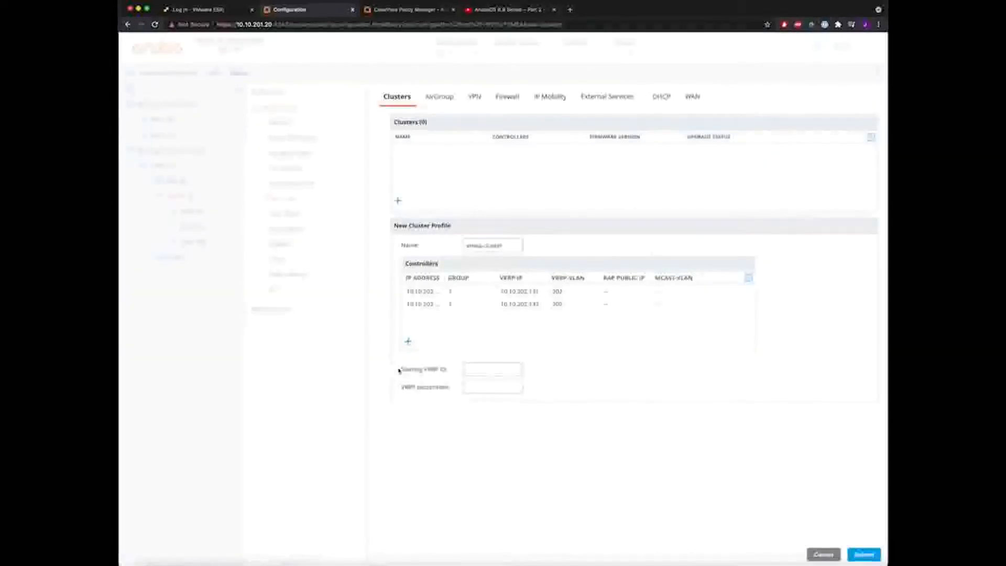
- Add the third controller in group 1 with VRRP IP 10.10.202.133 on VLAN 202
{"action": "left_click", "coordinate": [408, 342]}
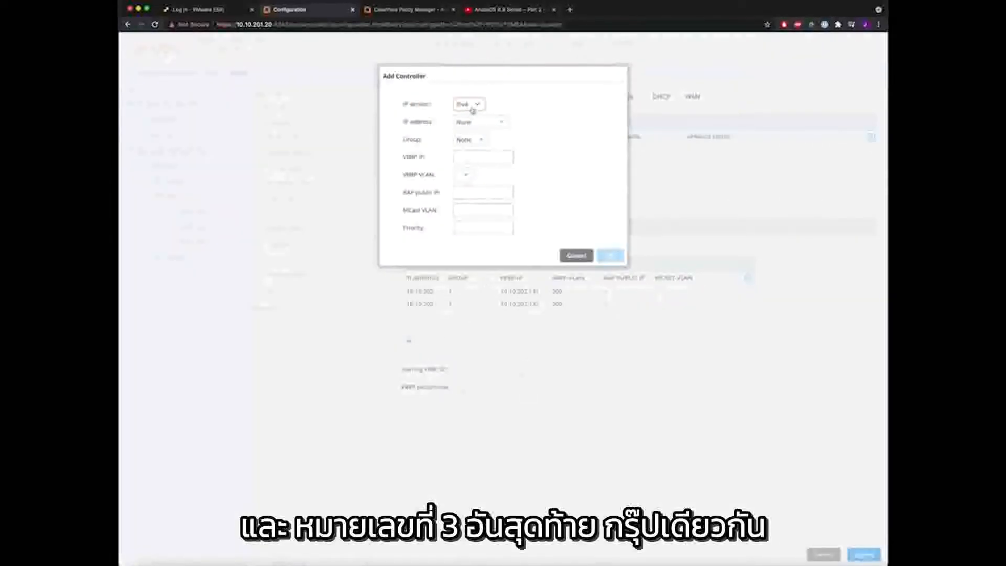
{"action": "left_click", "coordinate": [480, 122]}
{"action": "left_click", "coordinate": [488, 131]}
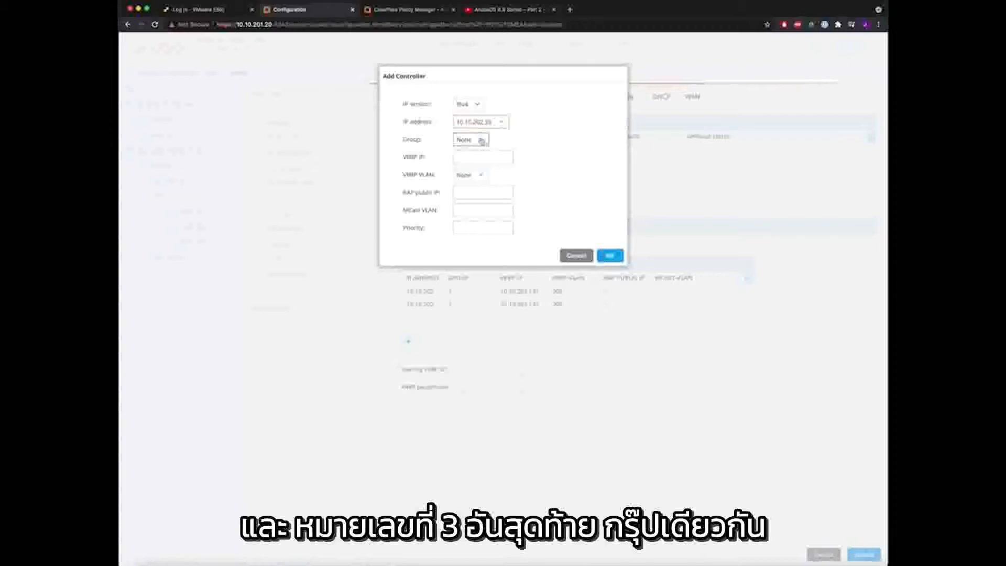
{"action": "left_click", "coordinate": [474, 140]}
{"action": "left_click", "coordinate": [476, 151]}
{"action": "left_click", "coordinate": [475, 156]}
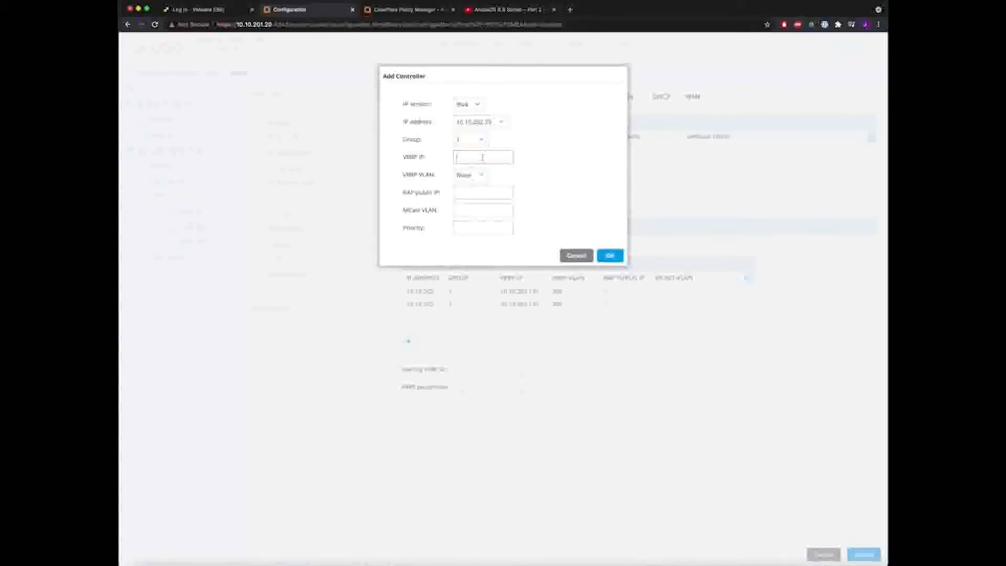
{"action": "type", "text": "10.10.202.133"}
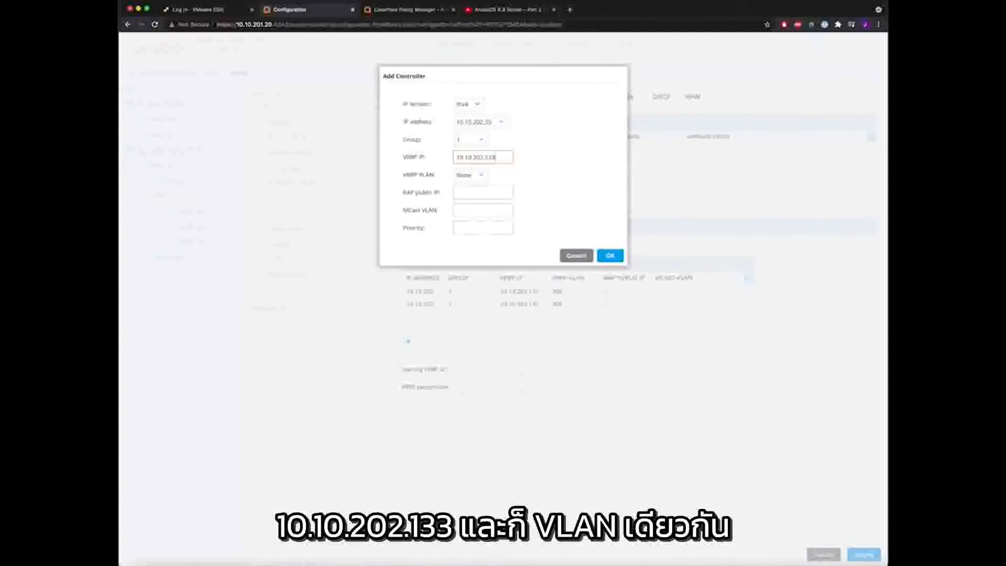
{"action": "left_click", "coordinate": [470, 175]}
{"action": "left_click", "coordinate": [468, 183]}
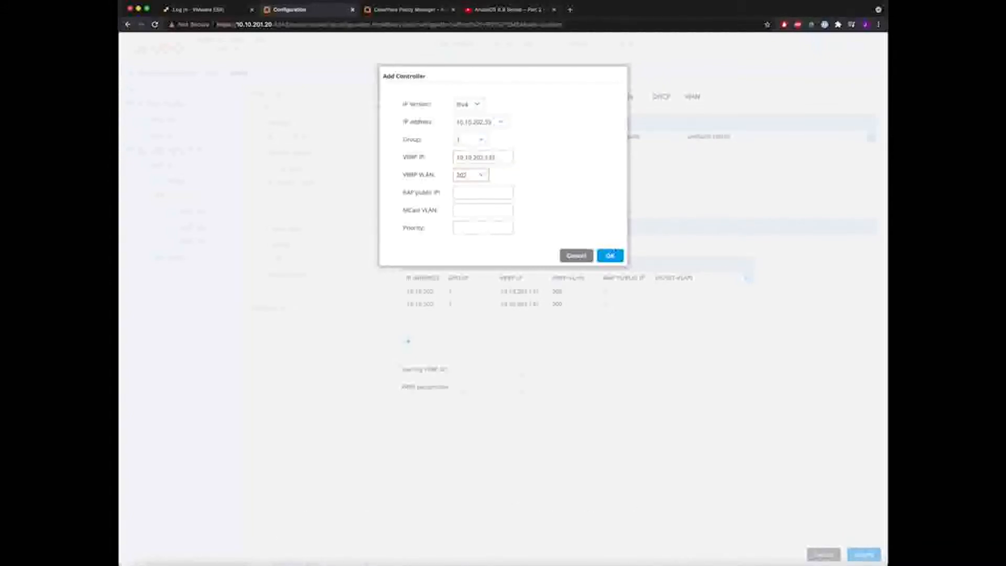
{"action": "left_click", "coordinate": [611, 256]}
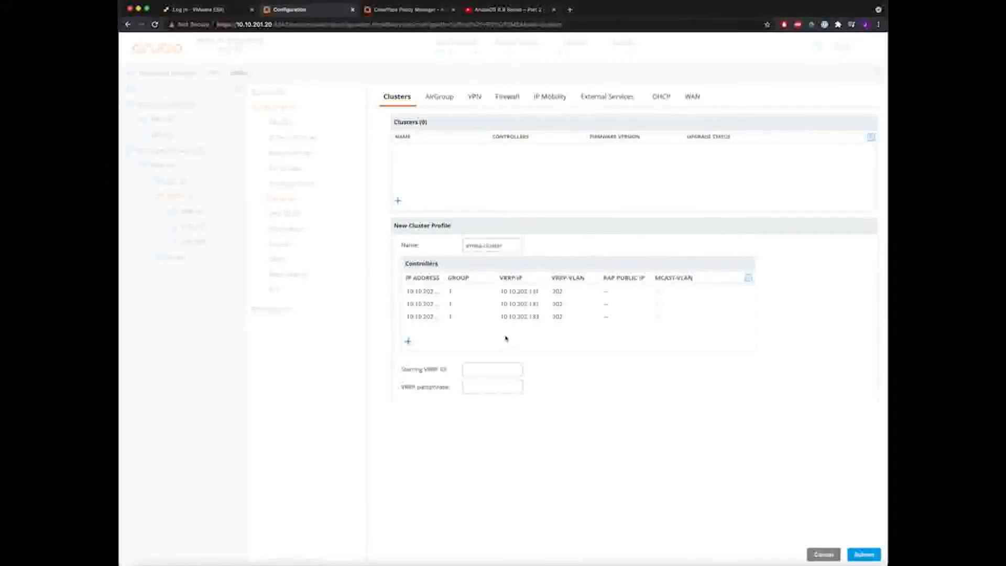
{"action": "left_click", "coordinate": [492, 369]}
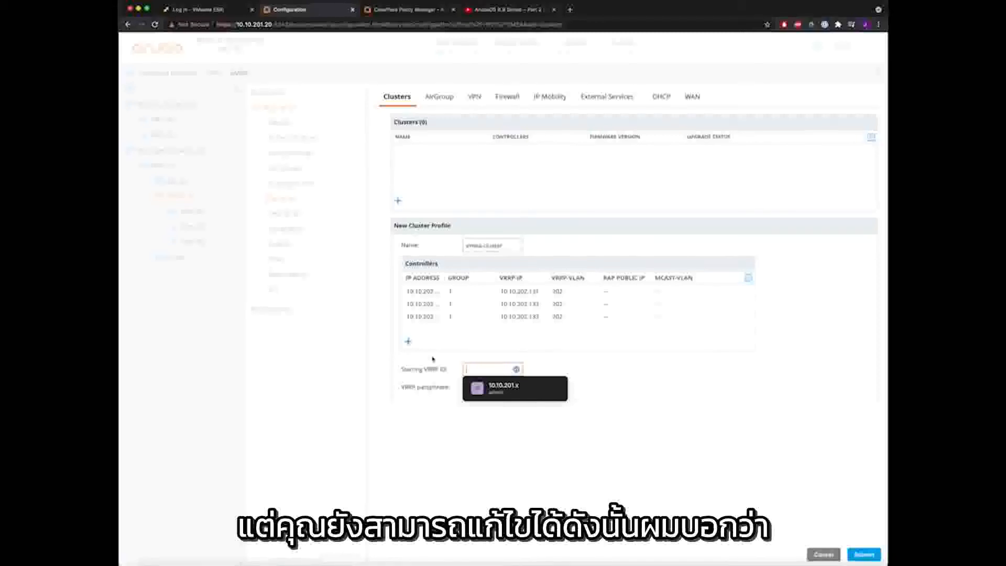
- Set starting VRRP ID 250 and a VRRP passphrase, then submit the cluster profile
{"action": "type", "text": "2"}
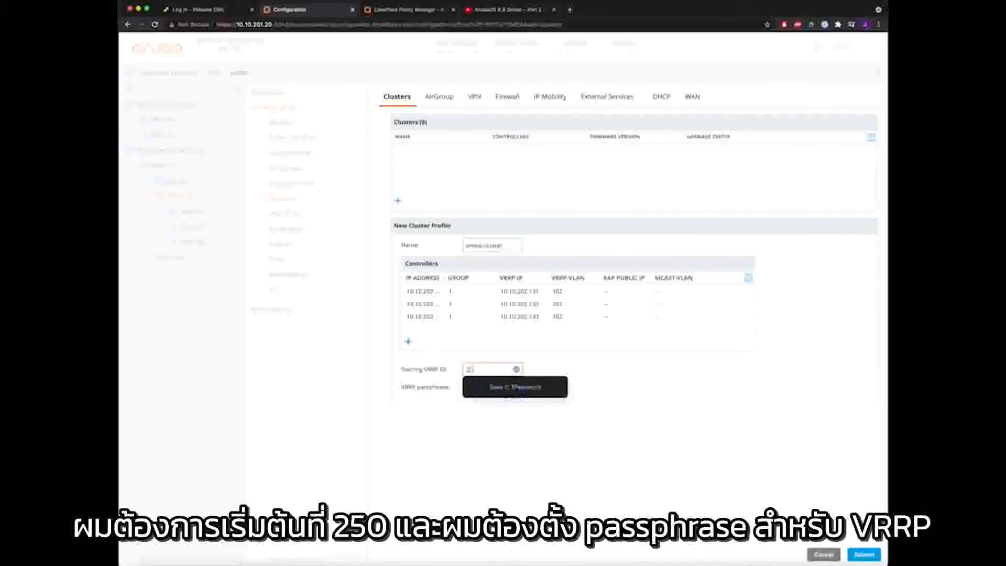
{"action": "type", "text": "50"}
{"action": "key", "text": "Tab"}
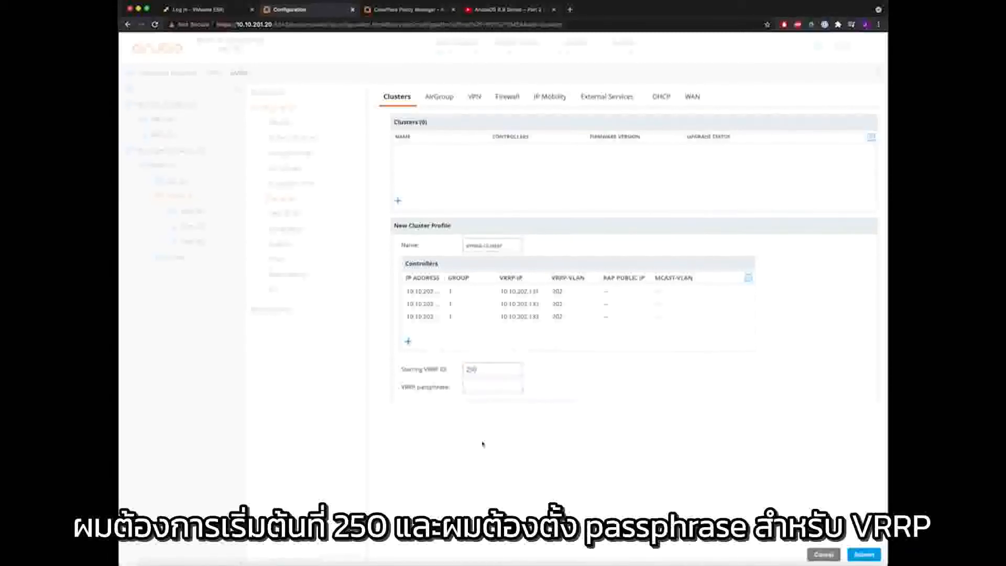
{"action": "type", "text": "aru"}
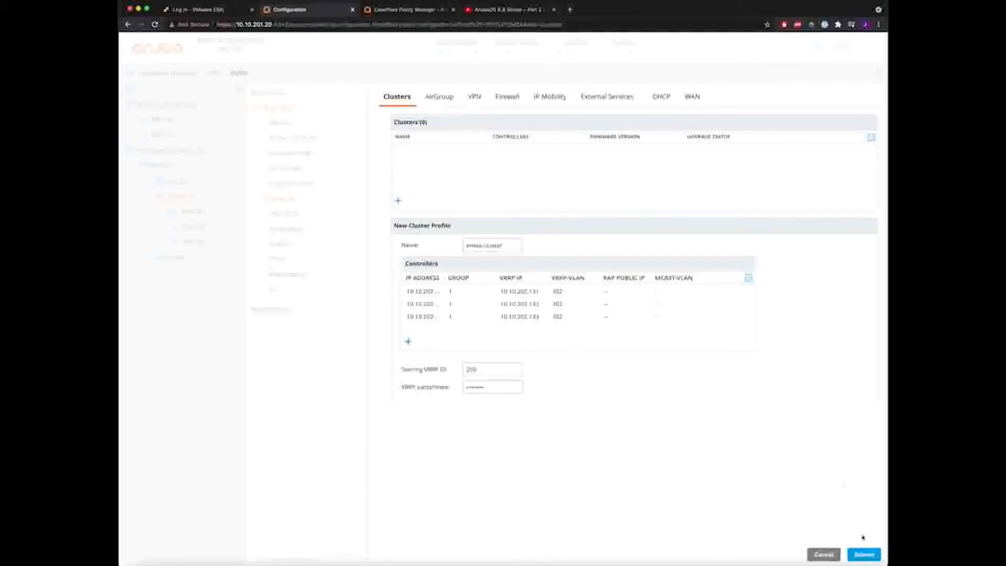
{"action": "left_click", "coordinate": [862, 555]}
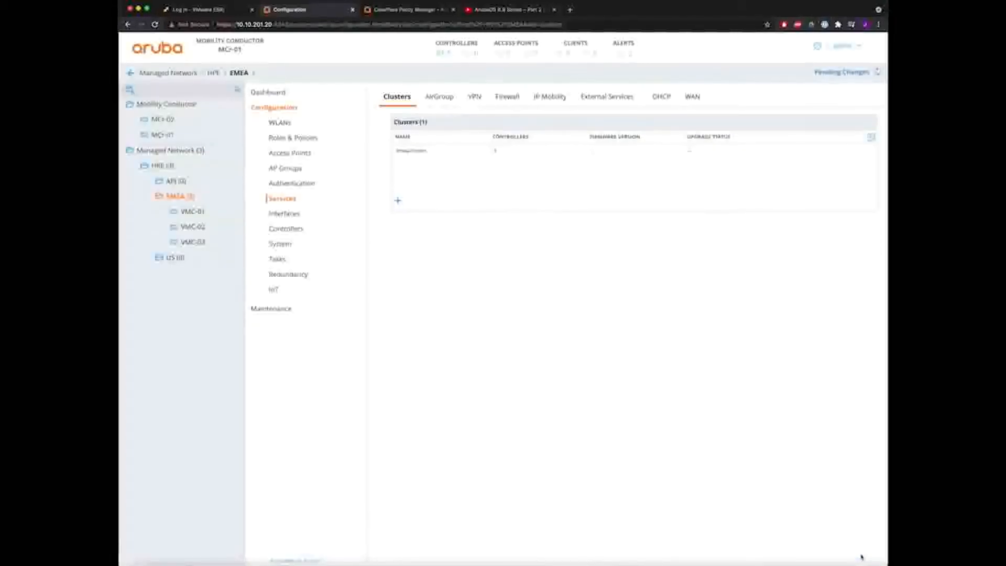
- Deploy the cluster profile to the controllers and open VMC-01's configuration
{"action": "left_click", "coordinate": [854, 72]}
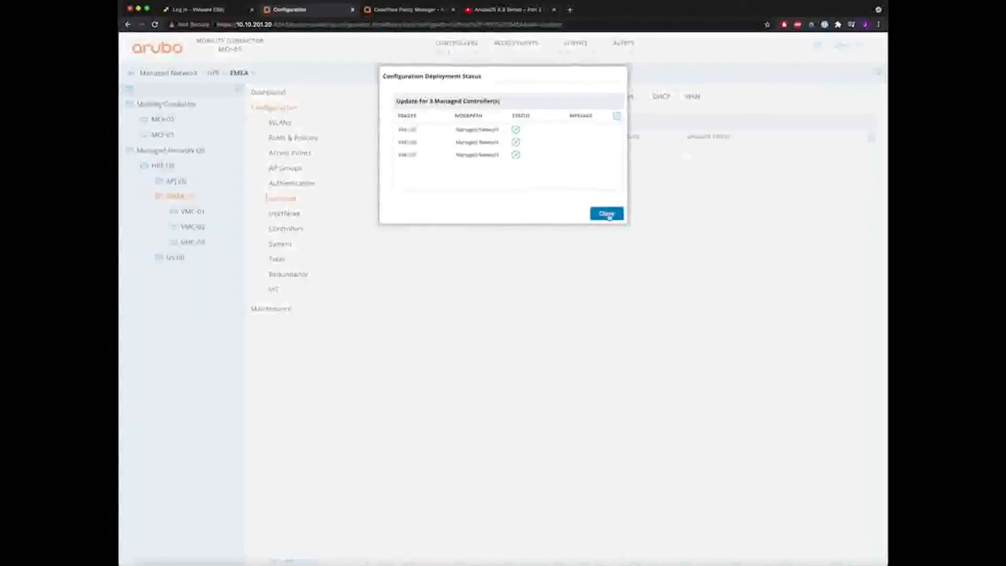
{"action": "left_click", "coordinate": [607, 213]}
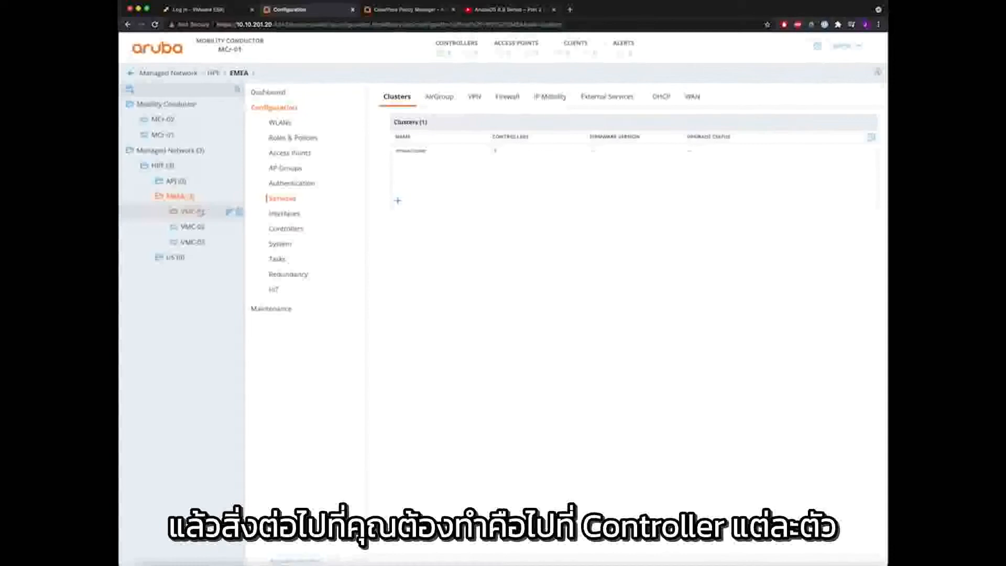
{"action": "left_click", "coordinate": [193, 213]}
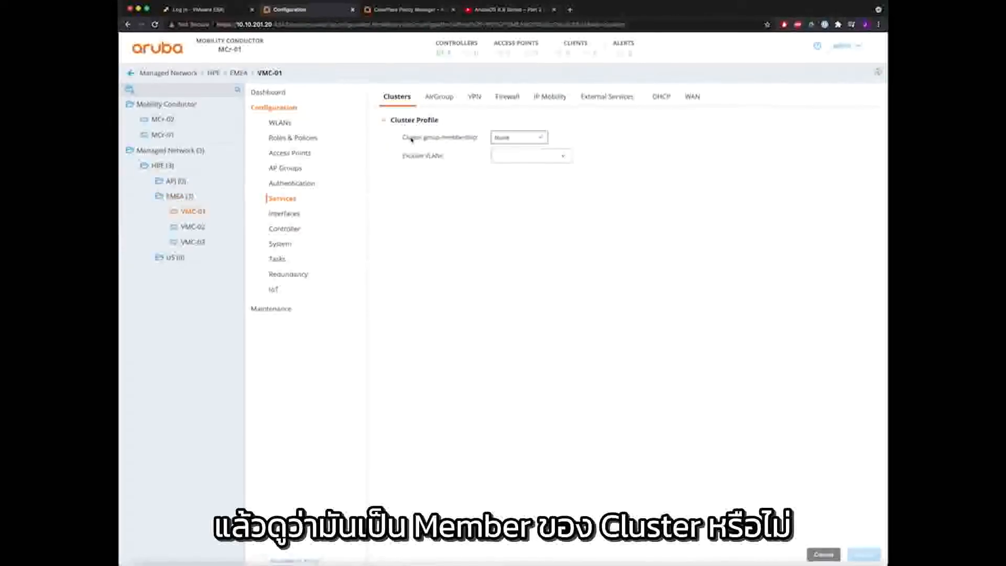
- Set cluster group-membership to emea-cluster on VMC-01, VMC-02 and VMC-03, submitting each
{"action": "left_click", "coordinate": [534, 138]}
{"action": "left_click", "coordinate": [524, 149]}
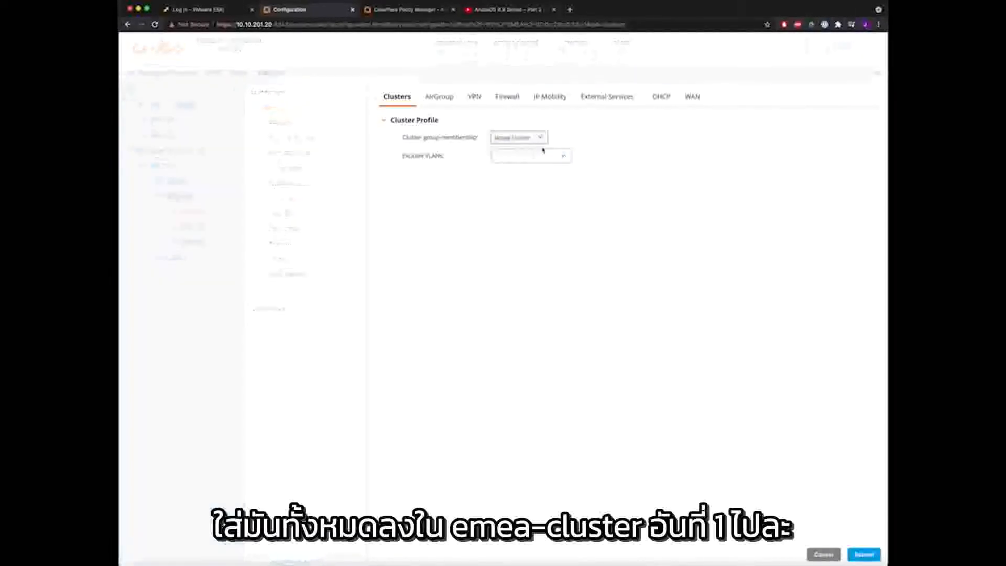
{"action": "left_click", "coordinate": [864, 554]}
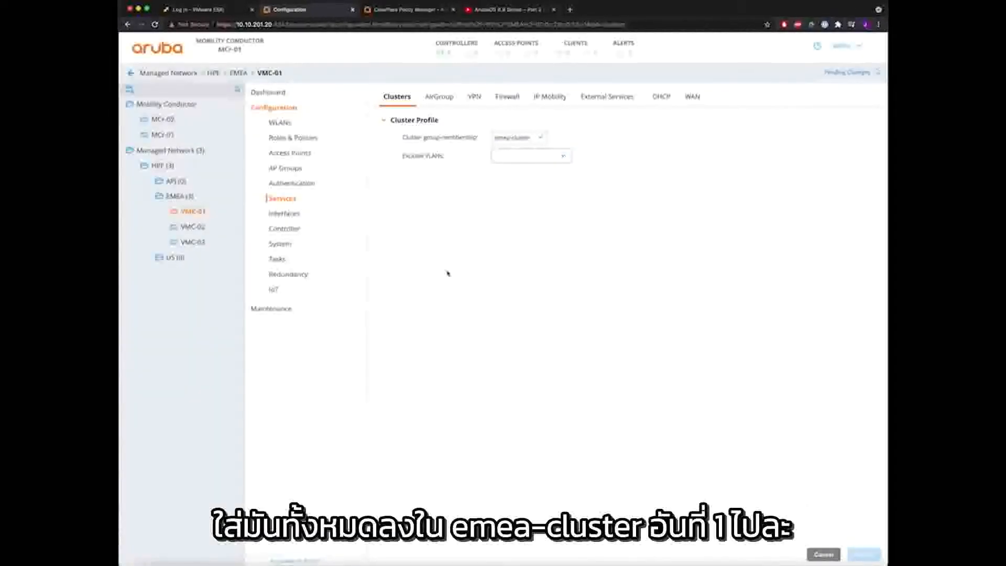
{"action": "left_click", "coordinate": [193, 226]}
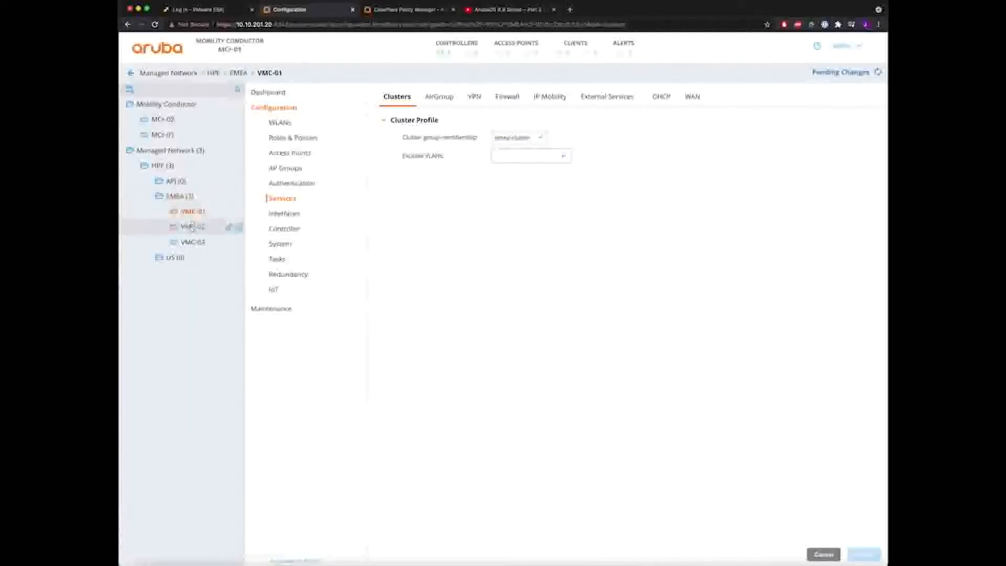
{"action": "left_click", "coordinate": [516, 137]}
{"action": "left_click", "coordinate": [517, 149]}
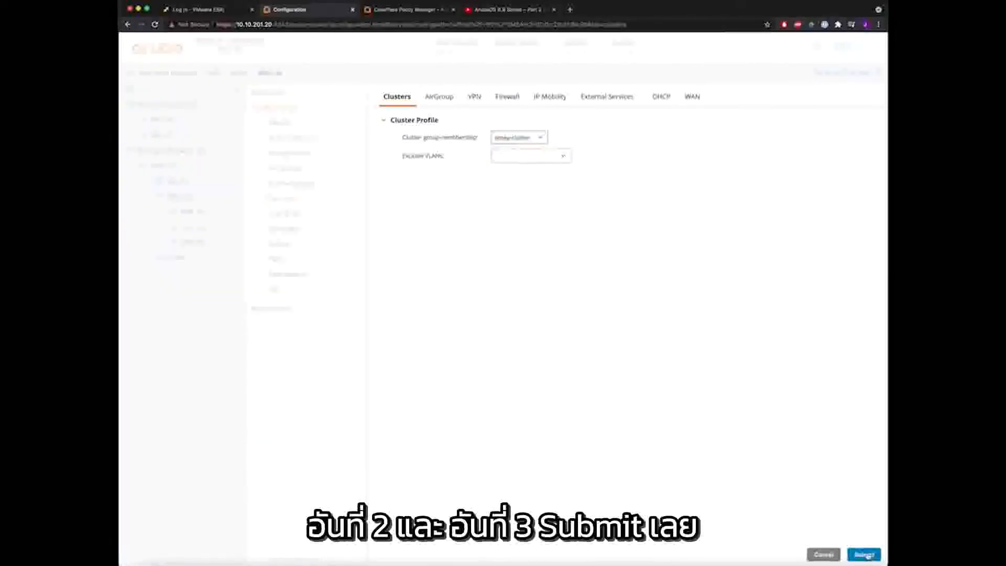
{"action": "left_click", "coordinate": [854, 550]}
{"action": "left_click", "coordinate": [193, 242]}
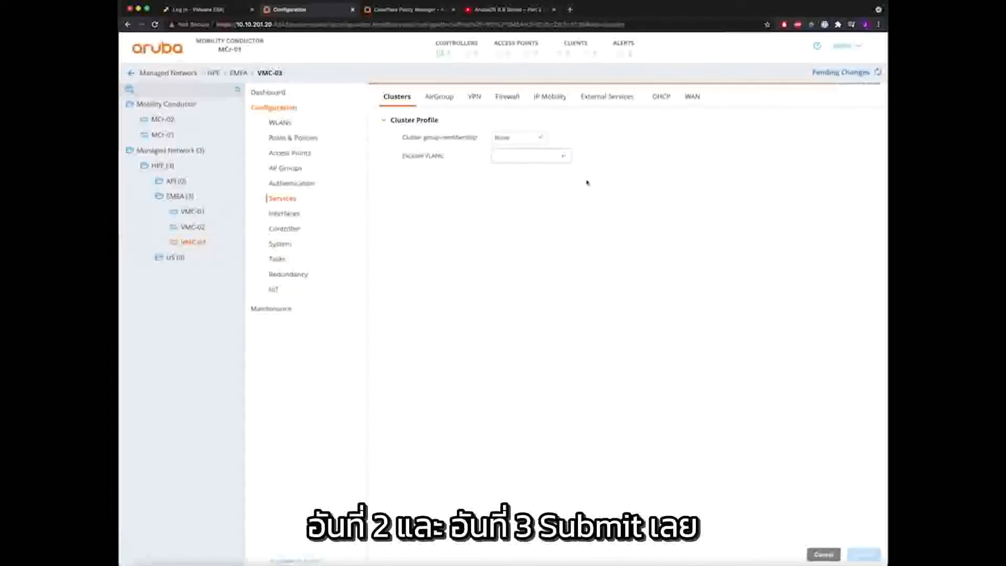
{"action": "left_click", "coordinate": [536, 142]}
{"action": "left_click", "coordinate": [519, 143]}
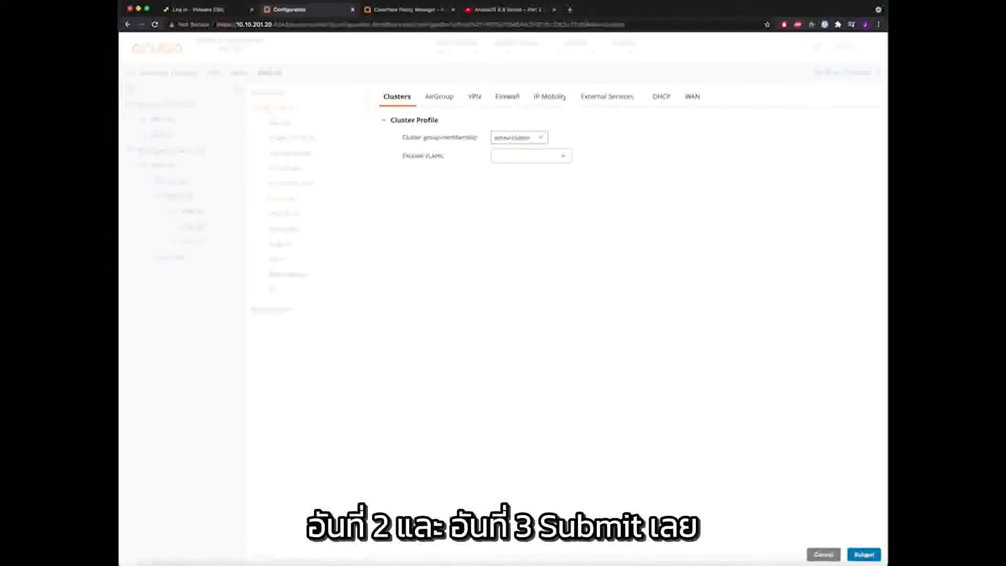
{"action": "left_click", "coordinate": [864, 555]}
- Deploy the cluster membership changes to all three controllers
{"action": "left_click", "coordinate": [852, 72]}
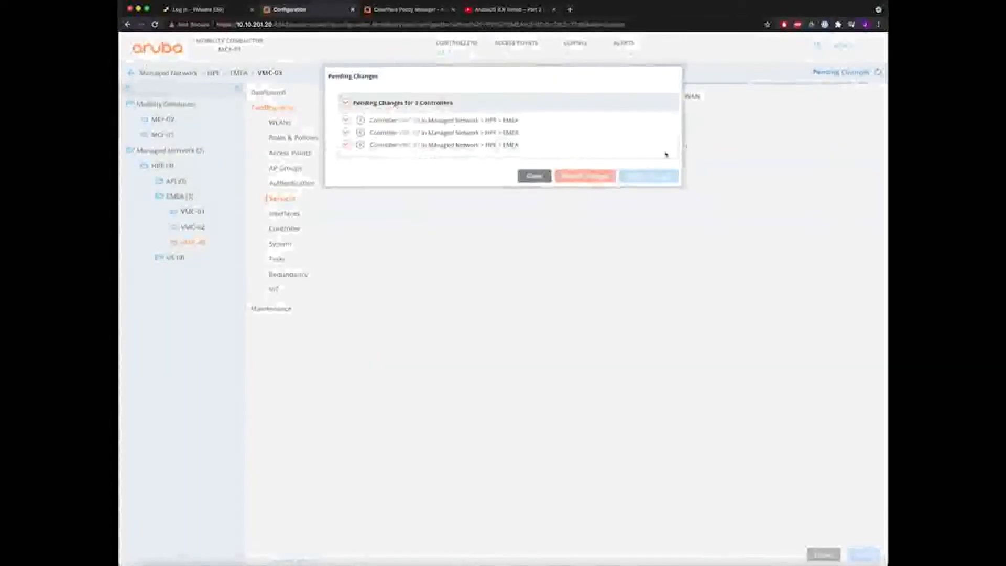
{"action": "left_click", "coordinate": [650, 176]}
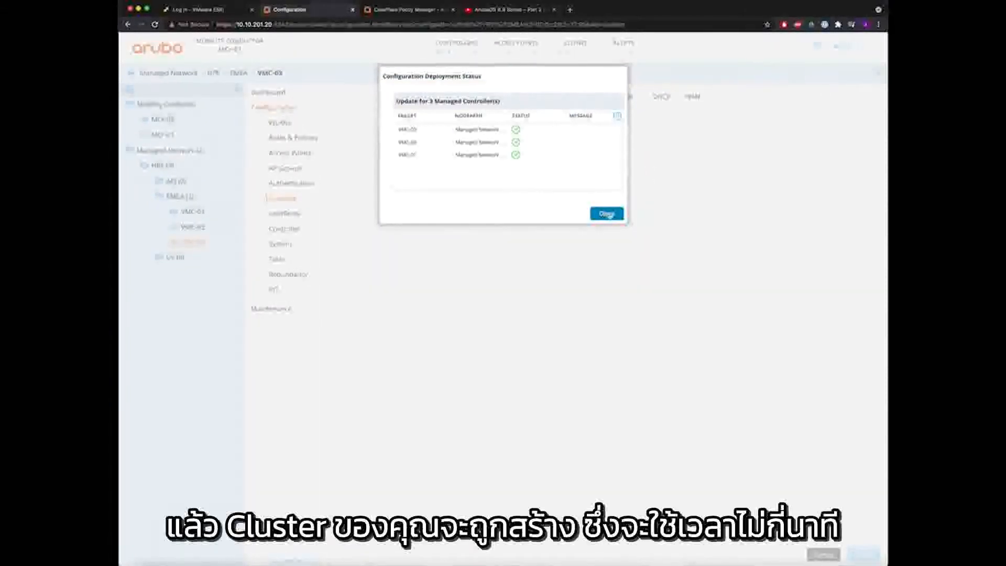
{"action": "left_click", "coordinate": [607, 214]}
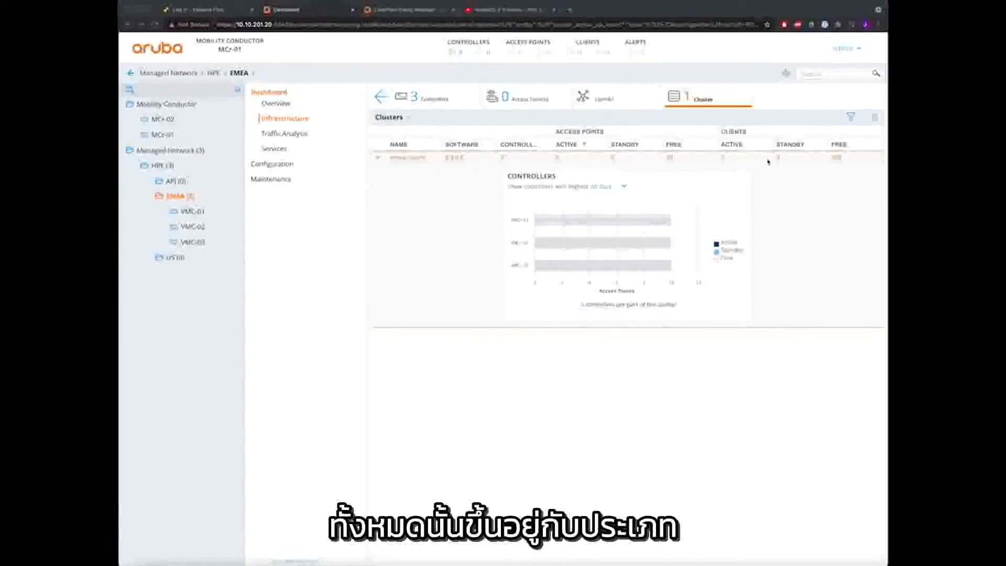
- Review emea-cluster's three member controllers on the EMEA dashboard, then switch to VMC-01's terminal
{"action": "left_click", "coordinate": [248, 232]}
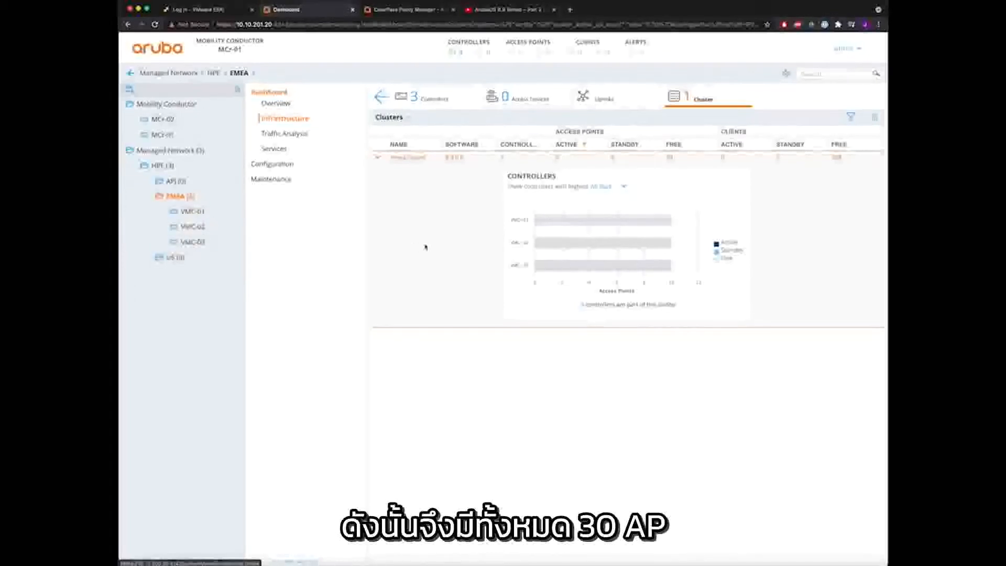
{"action": "left_click", "coordinate": [379, 160]}
{"action": "left_click", "coordinate": [379, 160]}
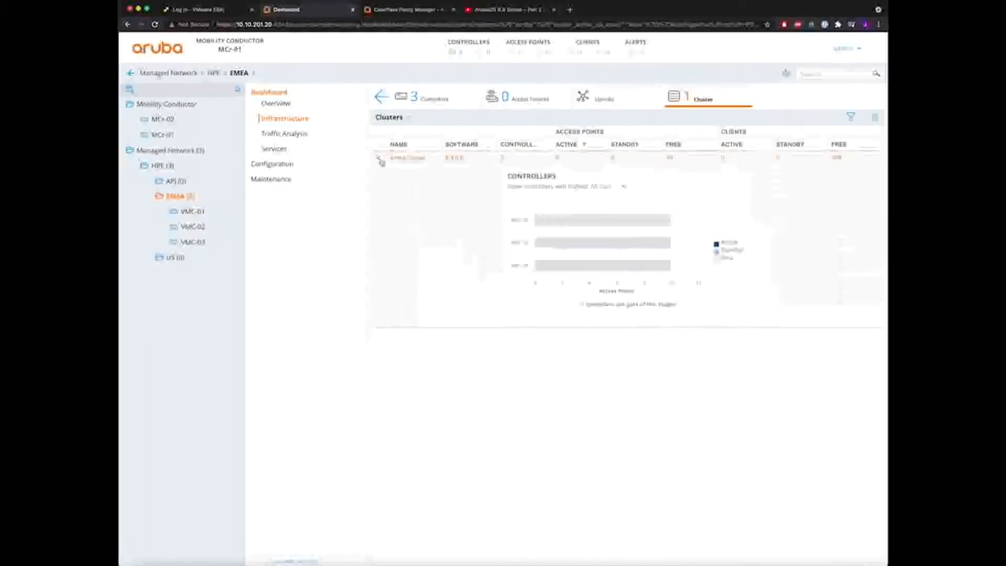
{"action": "left_click", "coordinate": [502, 157]}
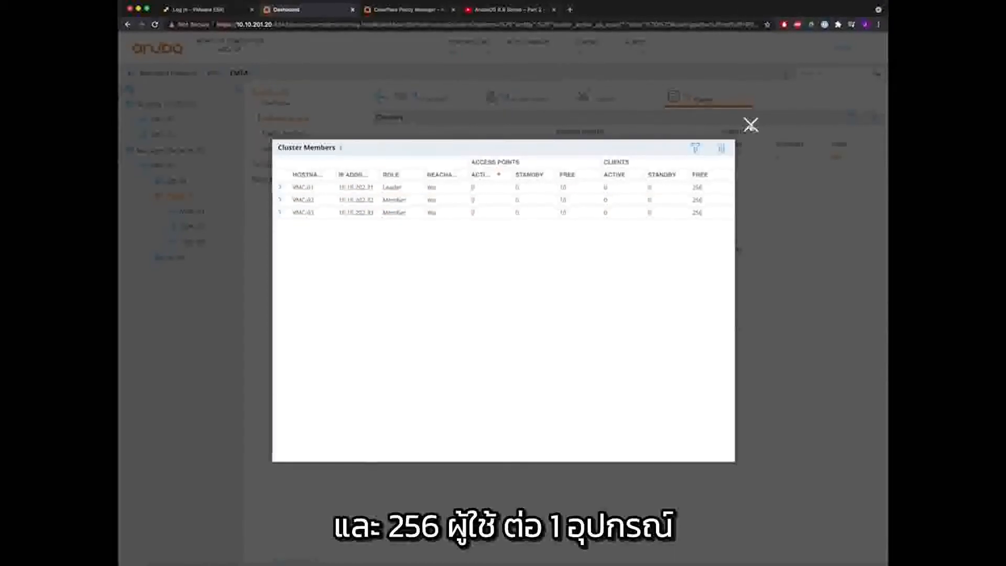
{"action": "left_click", "coordinate": [751, 125]}
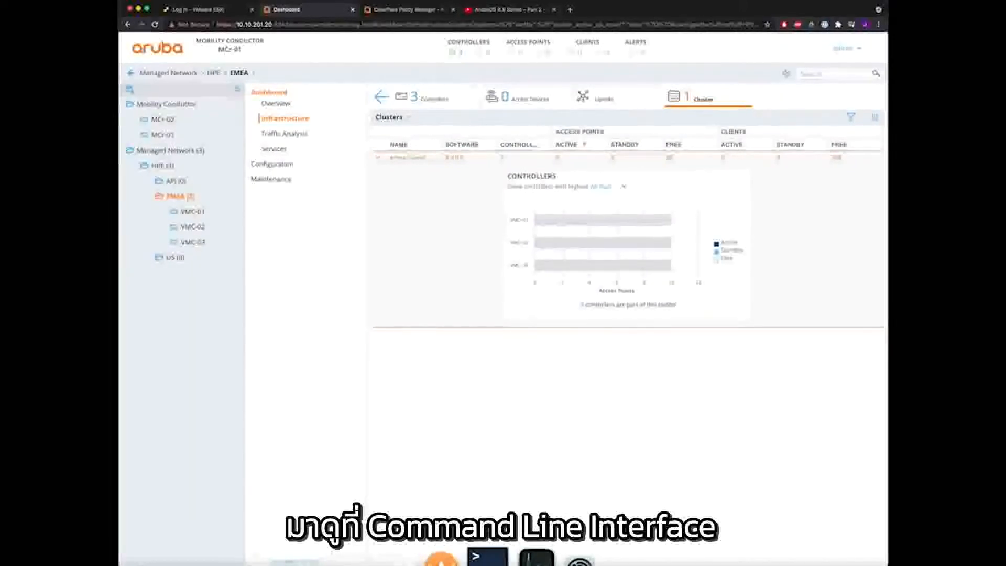
{"action": "left_click", "coordinate": [488, 556]}
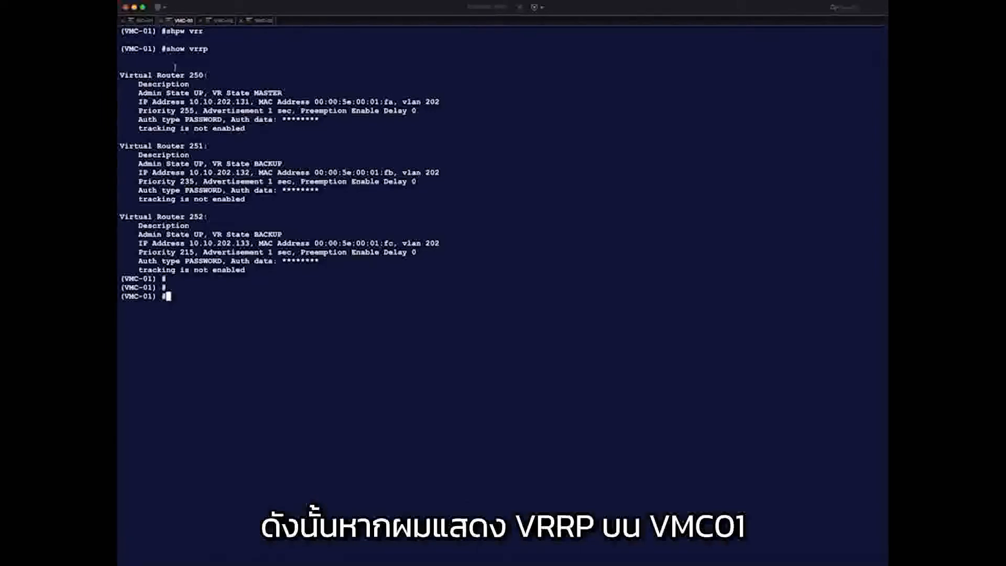
- Highlight virtual routers 250, 251 and 252 and router 250's MASTER state in the show vrrp output
{"action": "left_click_drag", "start_coordinate": [190, 75], "coordinate": [207, 75]}
{"action": "left_click_drag", "start_coordinate": [190, 146], "coordinate": [215, 146]}
{"action": "left_click_drag", "start_coordinate": [190, 217], "coordinate": [204, 217]}
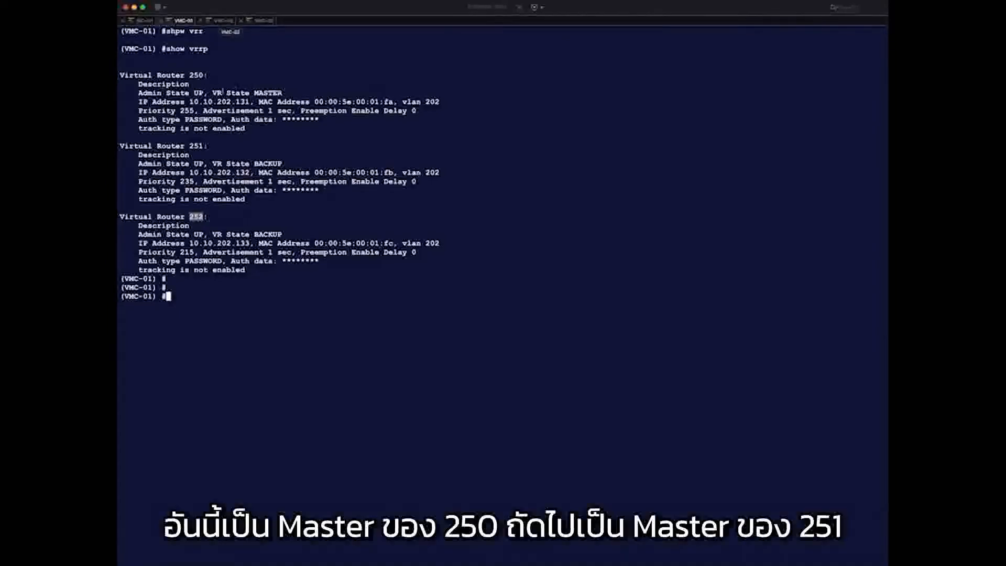
{"action": "left_click_drag", "start_coordinate": [255, 93], "coordinate": [286, 96]}
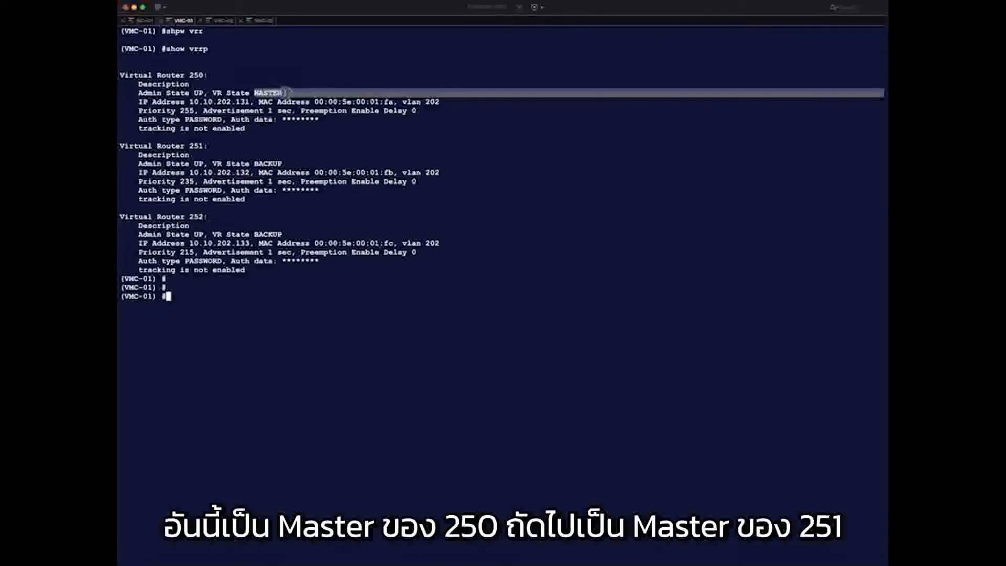
- On VMC-02 and VMC-03, highlight the MASTER states of virtual routers 251 and 252
{"action": "left_click", "coordinate": [223, 21]}
{"action": "left_click_drag", "start_coordinate": [251, 155], "coordinate": [283, 155]}
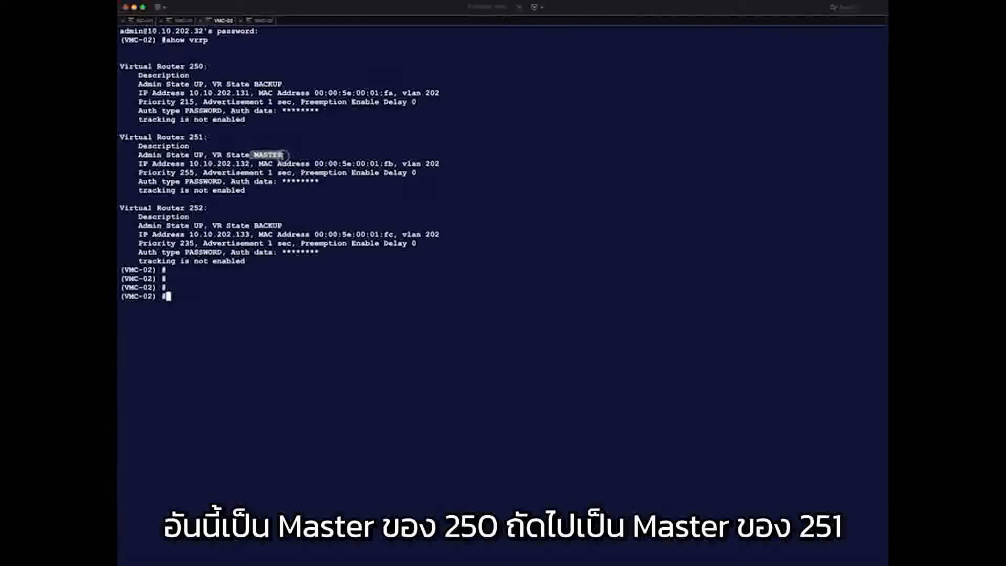
{"action": "triple_click", "coordinate": [191, 137]}
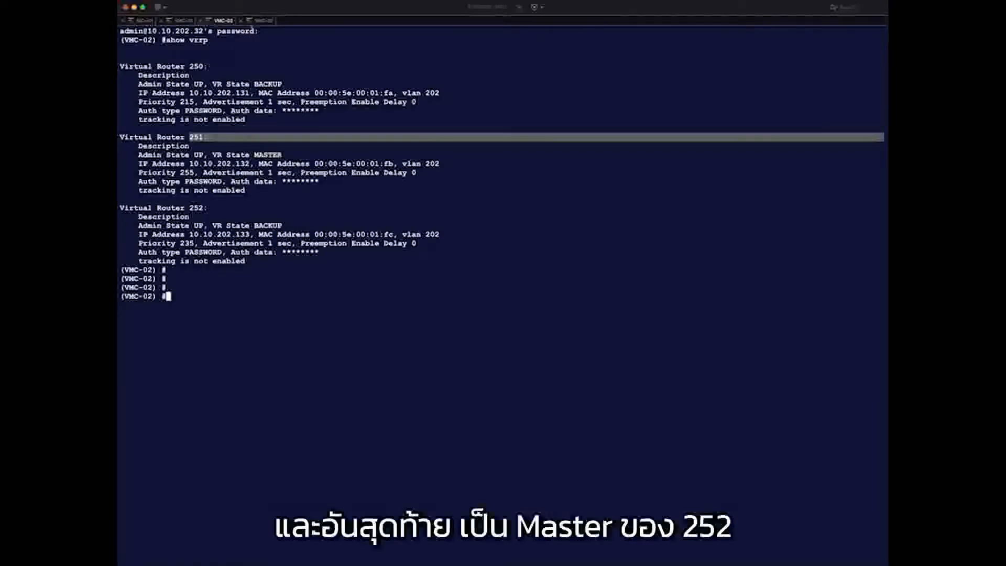
{"action": "left_click", "coordinate": [264, 21]}
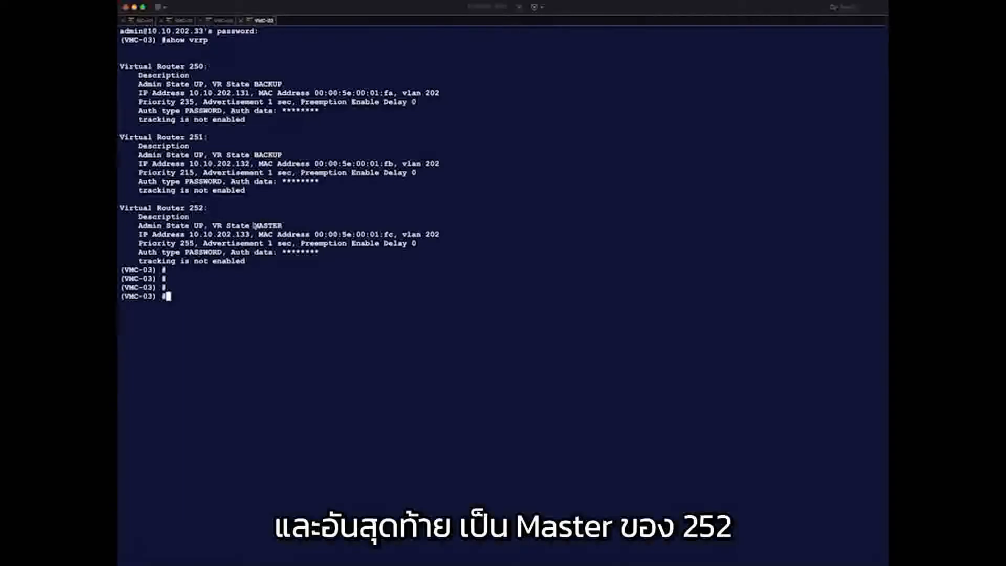
{"action": "left_click_drag", "start_coordinate": [254, 226], "coordinate": [284, 226]}
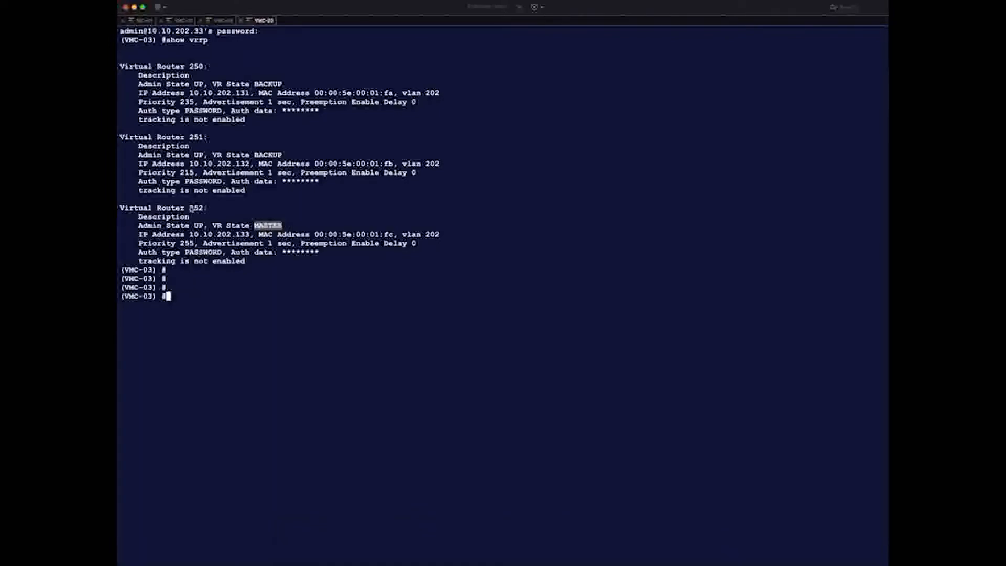
{"action": "double_click", "coordinate": [196, 208]}
- Return to VMC-01's session and enter 'show lc-cluster group-membership' at a fresh prompt
{"action": "key", "text": "super+2"}
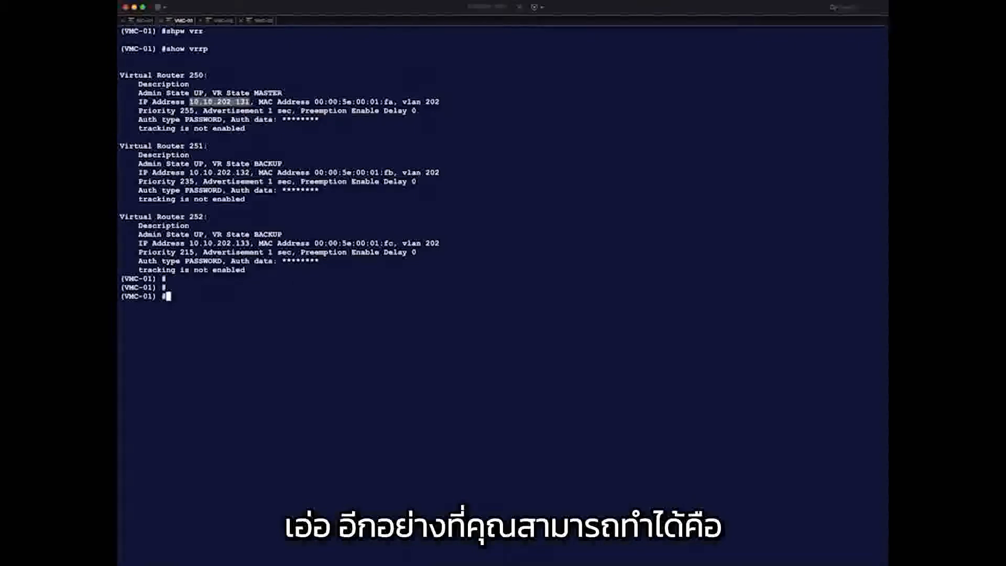
{"action": "key", "text": "Return"}
{"action": "type", "text": "show "}
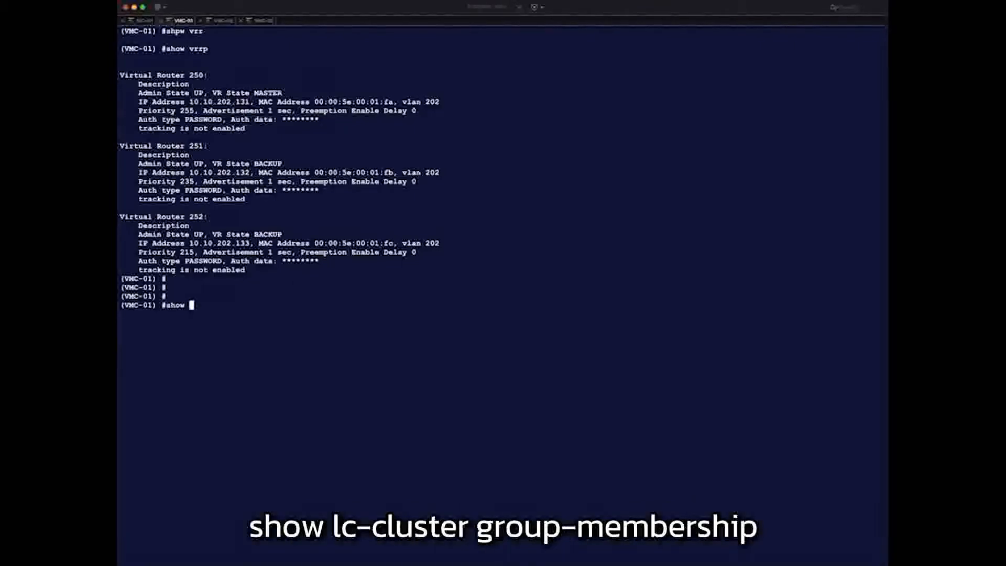
{"action": "type", "text": "lc-cluster group-membership"}
- Run the cluster group-membership command and point out the peers' L2-Connected connection type
{"action": "key", "text": "Return"}
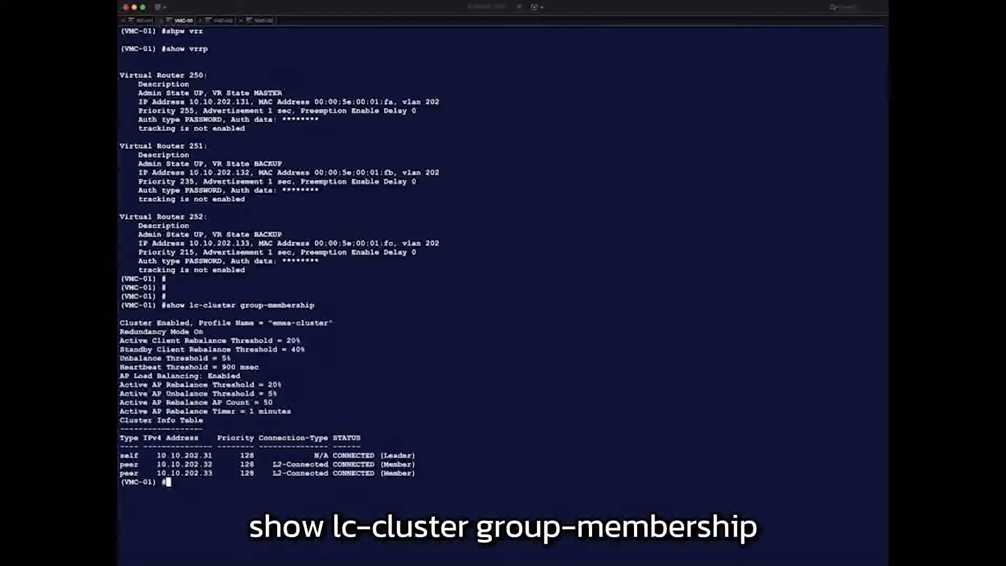
{"action": "key", "text": "Return"}
{"action": "key", "text": "Return"}
{"action": "key", "text": "Return"}
{"action": "key", "text": "Return"}
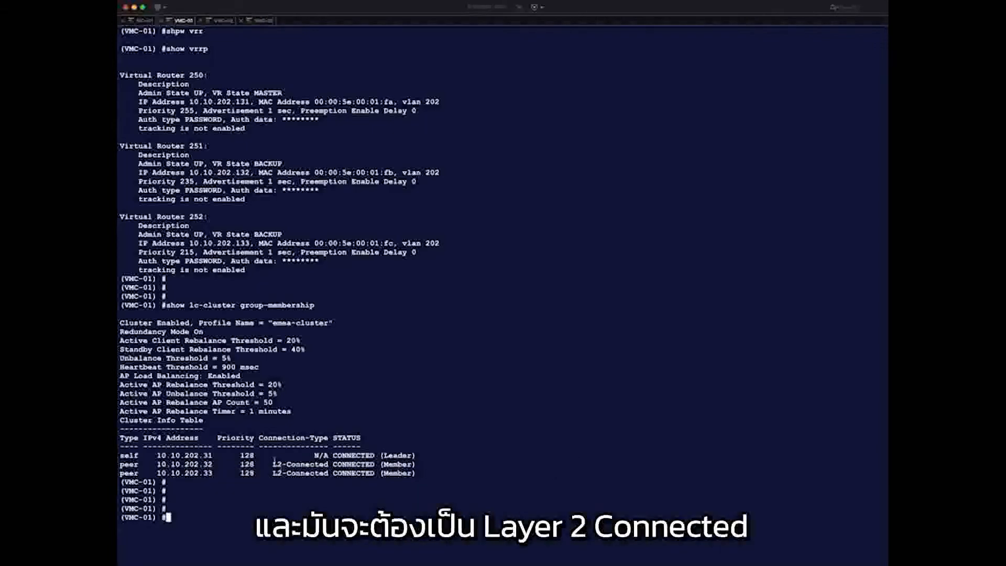
{"action": "mouse_move", "coordinate": [272, 470]}
{"action": "left_mouse_down"}
{"action": "mouse_move", "coordinate": [300, 464]}
{"action": "mouse_move", "coordinate": [292, 474]}
{"action": "left_mouse_up"}
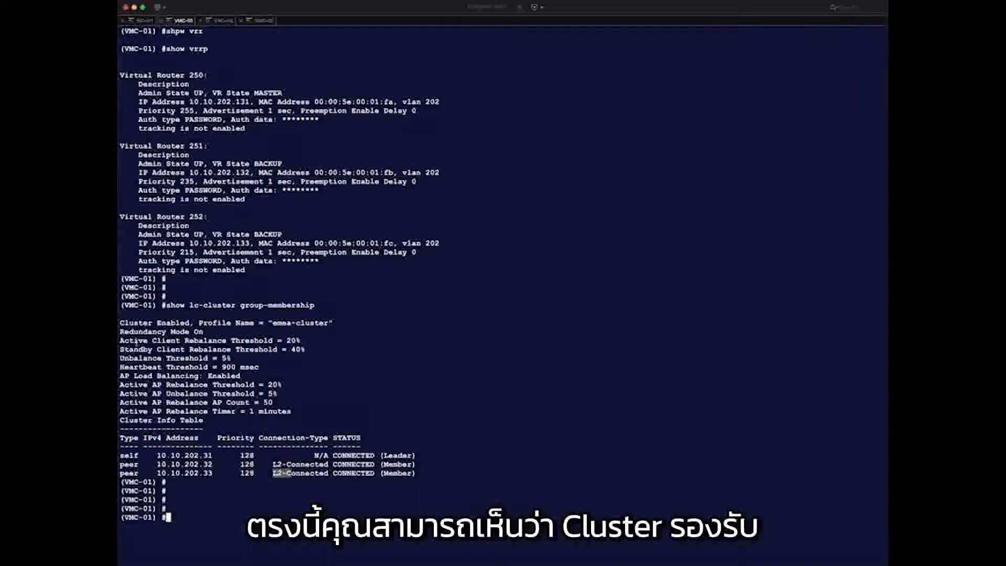
- Highlight the client and AP rebalance thresholds and the peers' L2-Connected status, then return to the dashboard
{"action": "left_click_drag", "start_coordinate": [133, 341], "coordinate": [226, 353]}
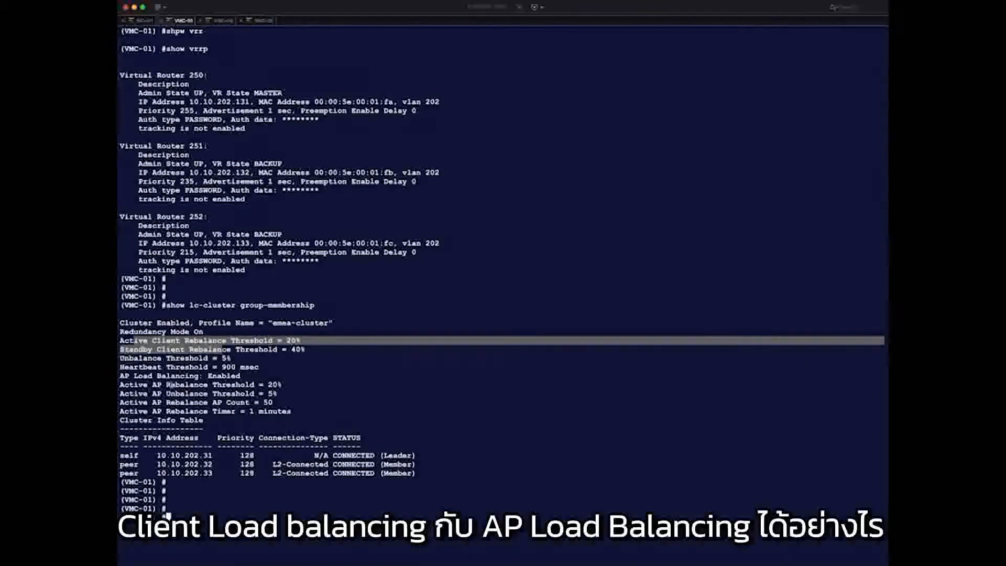
{"action": "left_click_drag", "start_coordinate": [166, 385], "coordinate": [221, 402]}
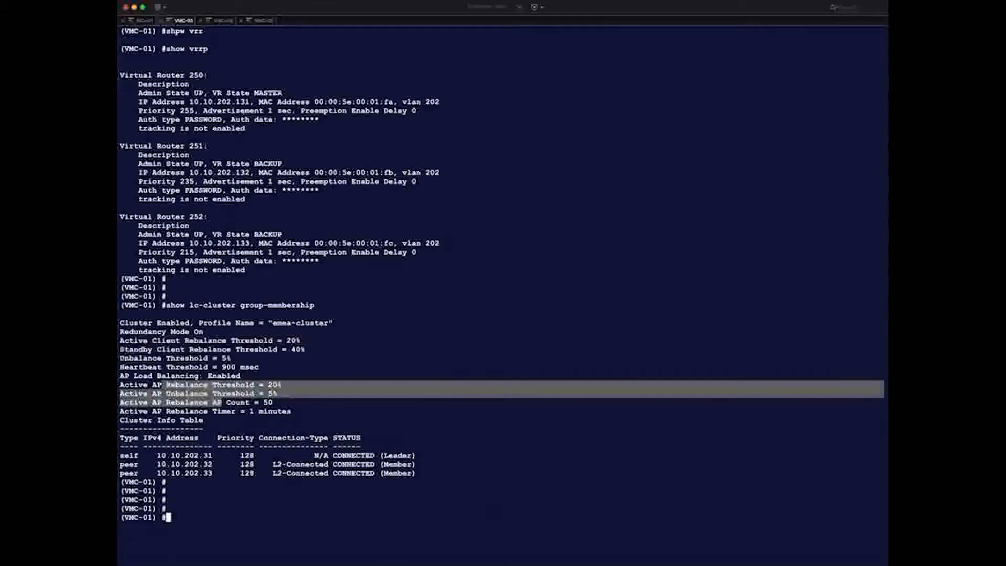
{"action": "left_click_drag", "start_coordinate": [272, 465], "coordinate": [304, 474]}
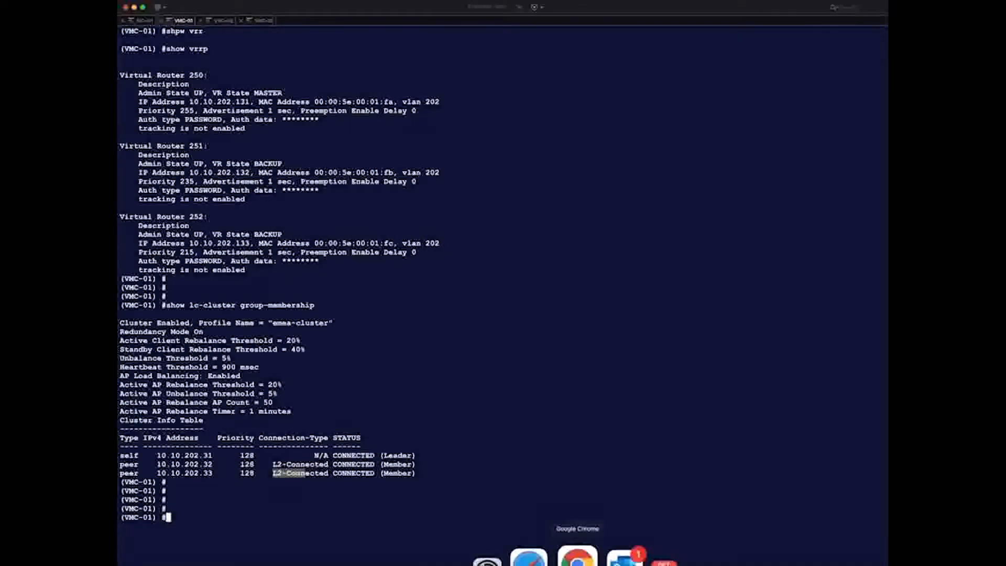
{"action": "left_click", "coordinate": [578, 558]}
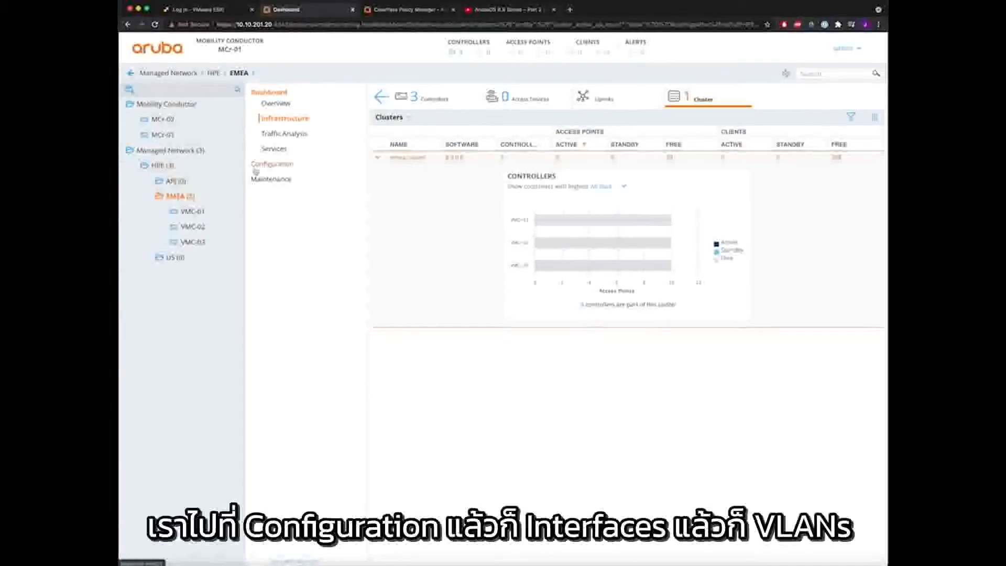
- Create VLAN202 with VLAN ID 202 under EMEA's Interfaces > VLANs
{"action": "left_click", "coordinate": [272, 164]}
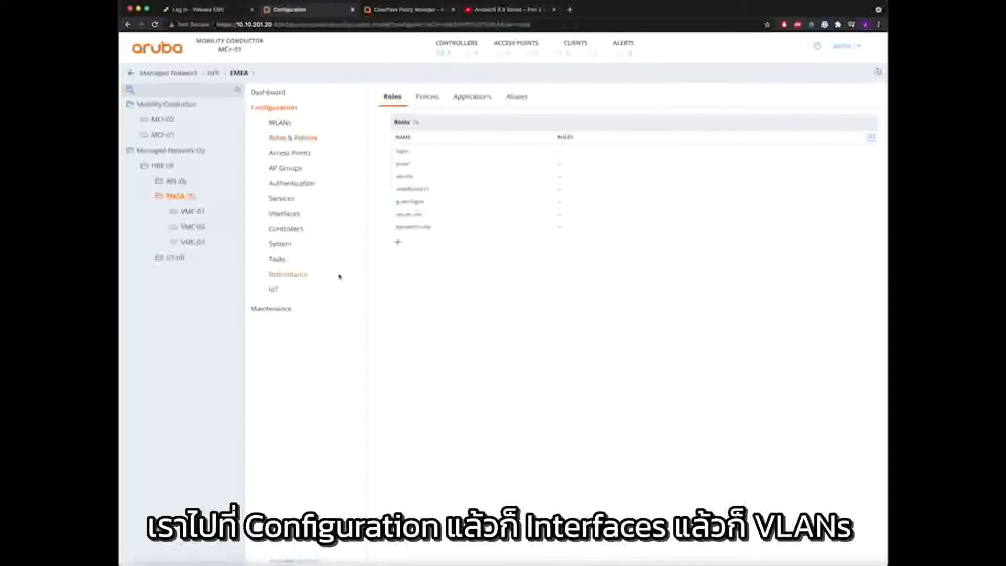
{"action": "left_click", "coordinate": [284, 212]}
{"action": "left_click", "coordinate": [426, 104]}
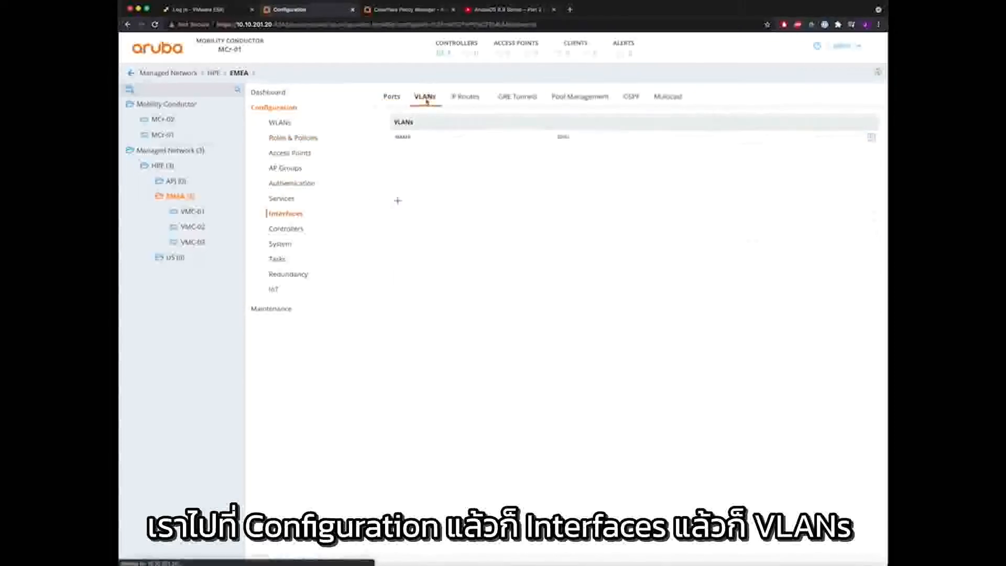
{"action": "left_click", "coordinate": [398, 202]}
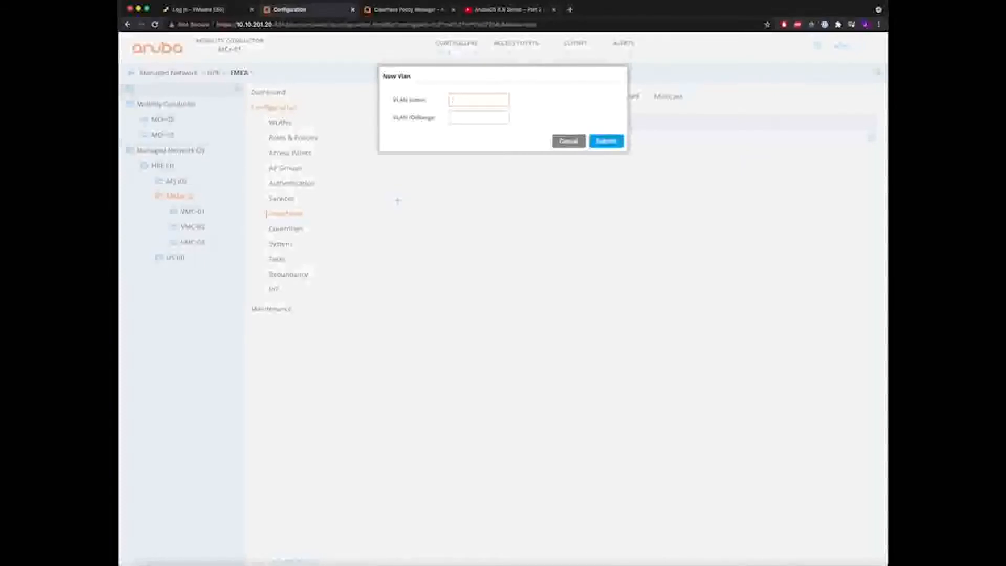
{"action": "type", "text": "VLAN"}
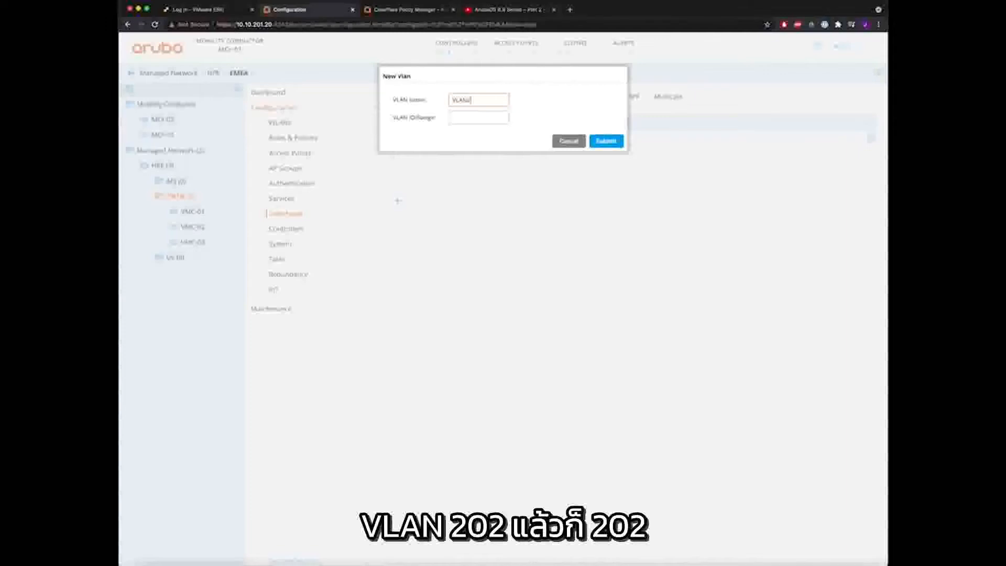
{"action": "type", "text": "202"}
{"action": "key", "text": "Tab"}
{"action": "type", "text": "202"}
{"action": "left_click", "coordinate": [607, 141]}
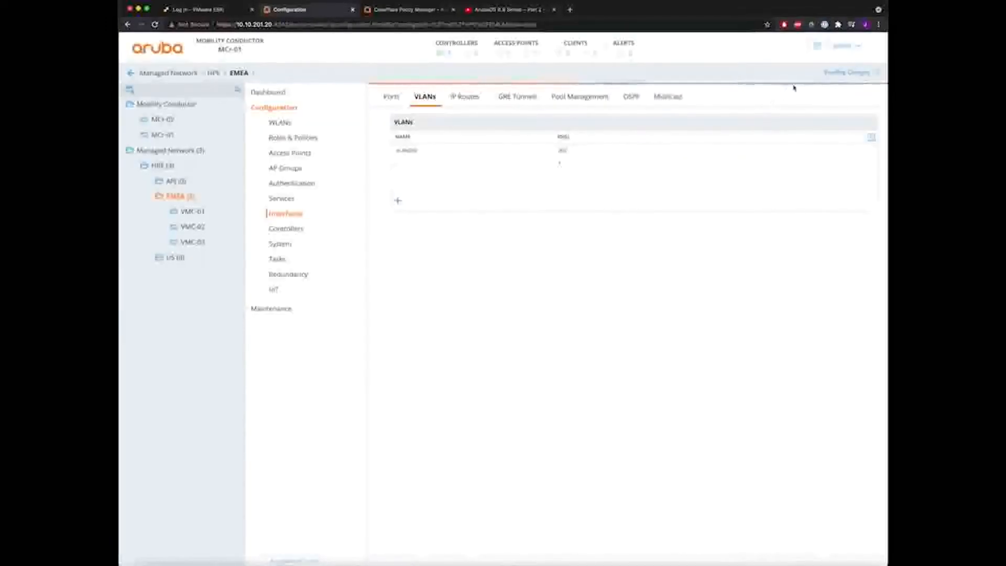
- Deploy the pending VLAN change to the managed controllers and close the status report
{"action": "left_click", "coordinate": [842, 73]}
{"action": "left_click", "coordinate": [650, 153]}
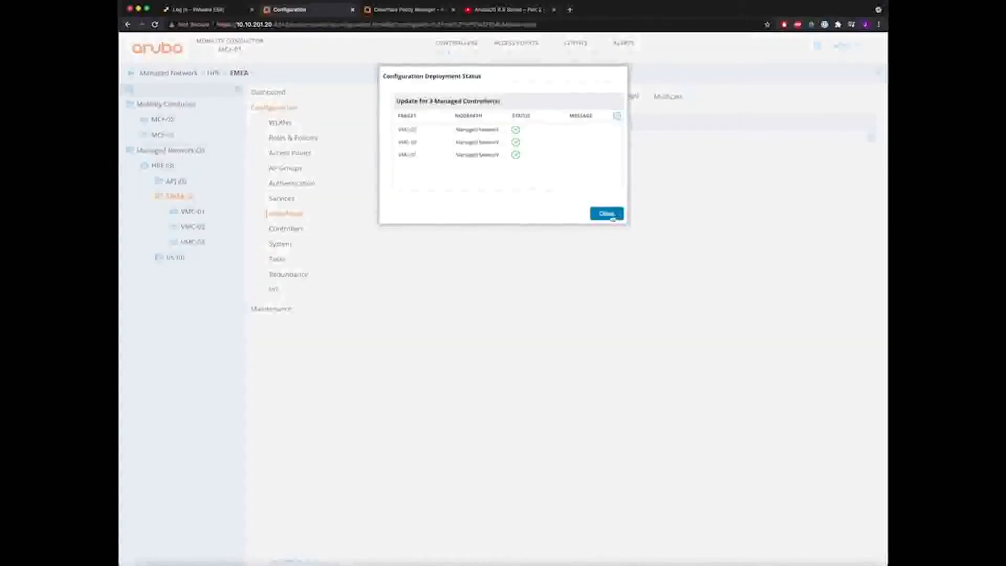
{"action": "left_click", "coordinate": [606, 214]}
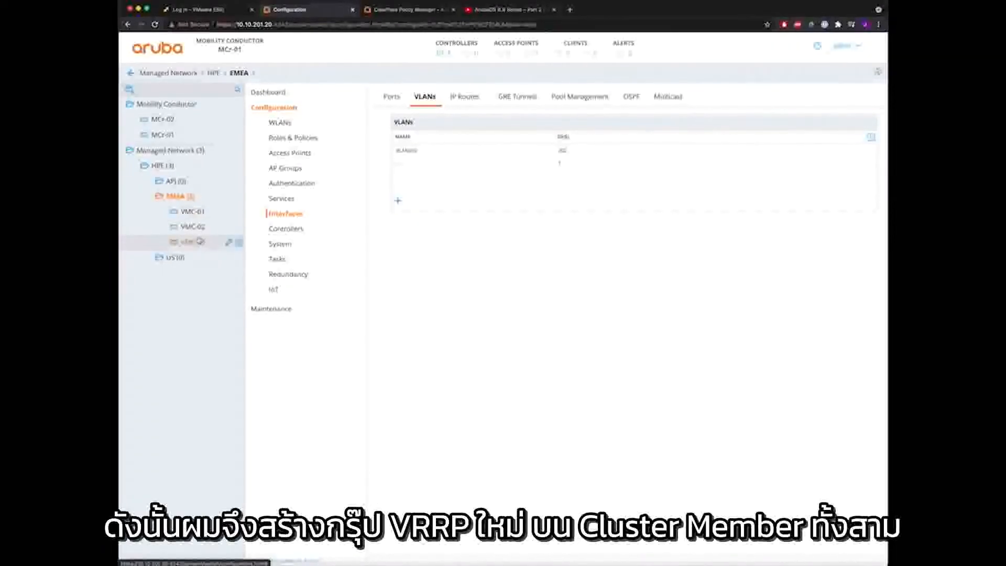
- Open the Redundancy configuration page for the EMEA folder
{"action": "left_click", "coordinate": [204, 242]}
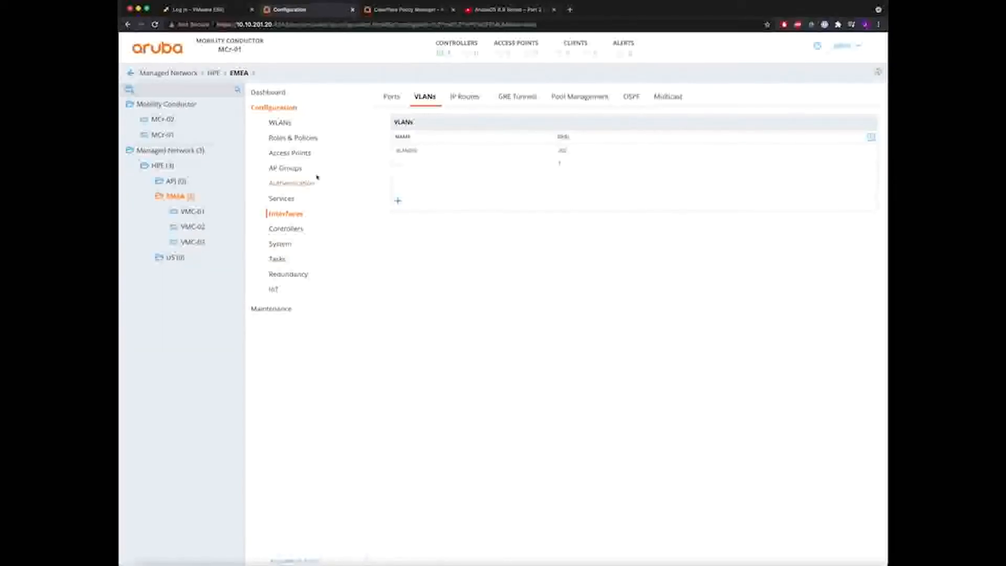
{"action": "left_click", "coordinate": [293, 273]}
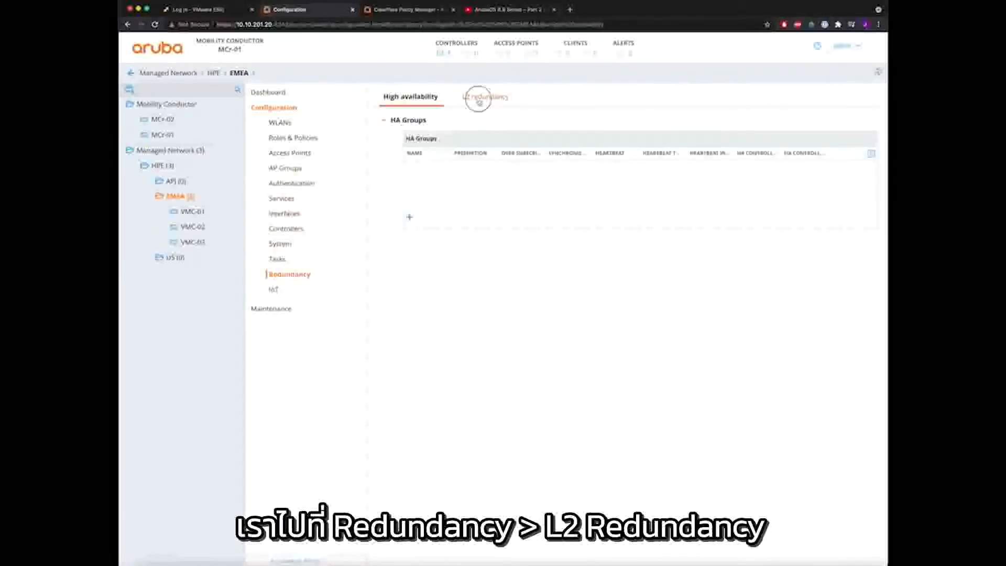
- Start a new L2 virtual router, entering its ID, description 'aluster-redundancy' and an authentication password
{"action": "left_click", "coordinate": [479, 100]}
{"action": "left_click", "coordinate": [409, 217]}
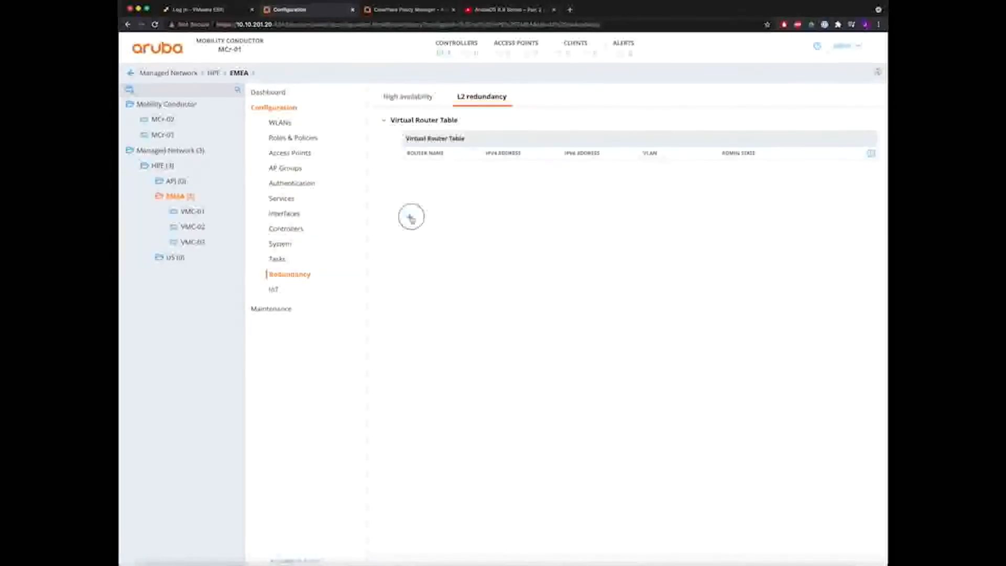
{"action": "left_click", "coordinate": [540, 165]}
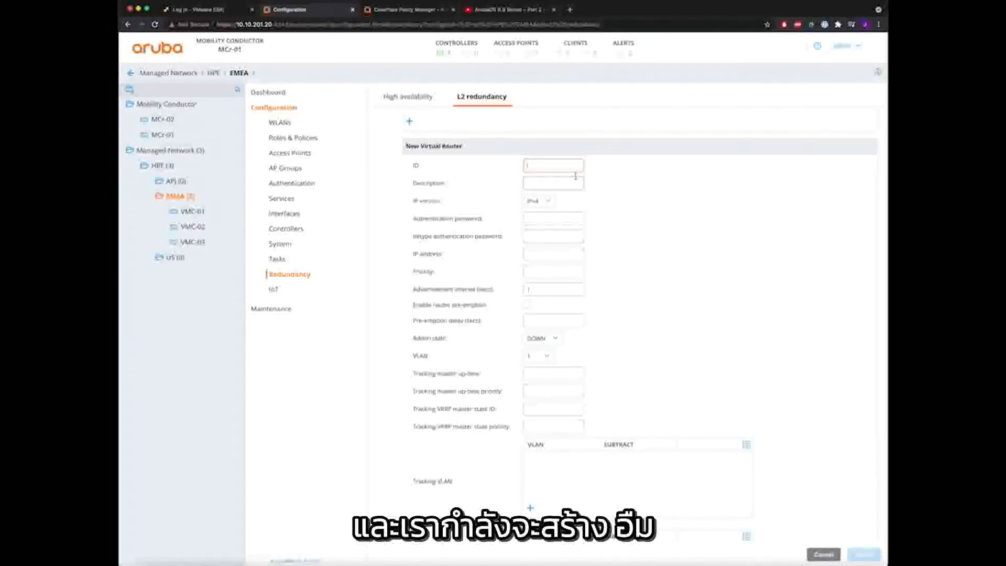
{"action": "type", "text": "100"}
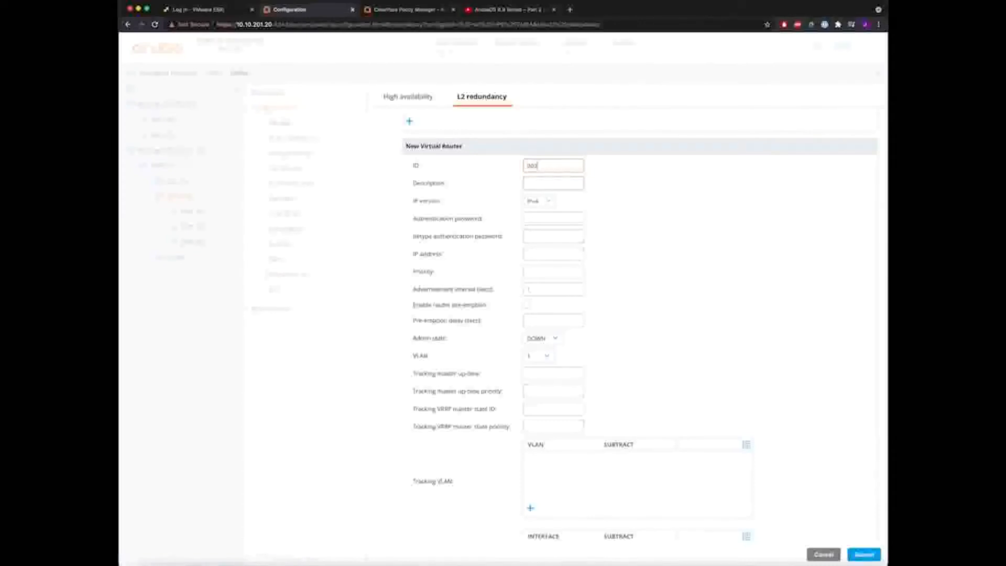
{"action": "left_click", "coordinate": [553, 183]}
{"action": "type", "text": "a"}
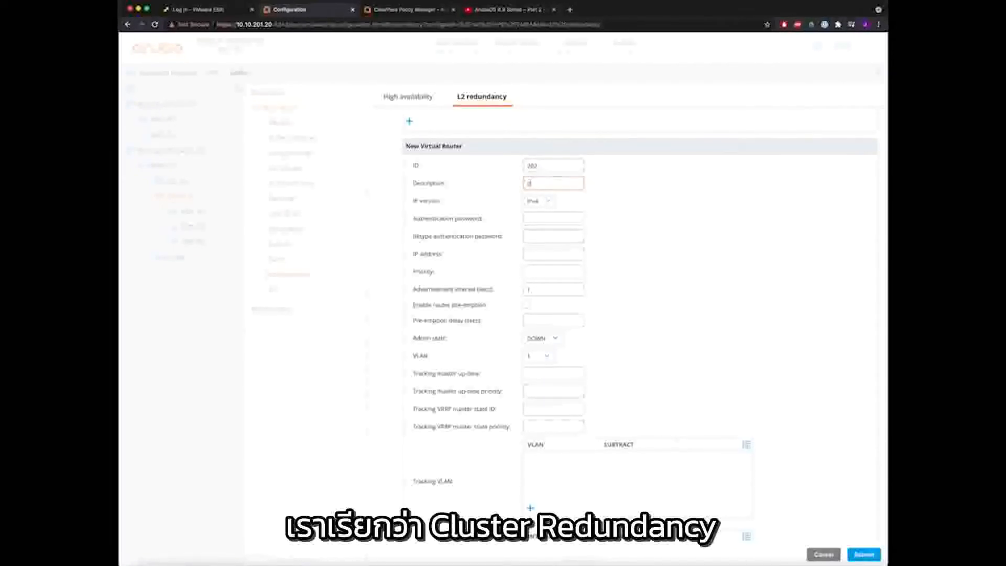
{"action": "type", "text": "luster-redundancy"}
{"action": "key", "text": "Tab"}
{"action": "key", "text": "Tab"}
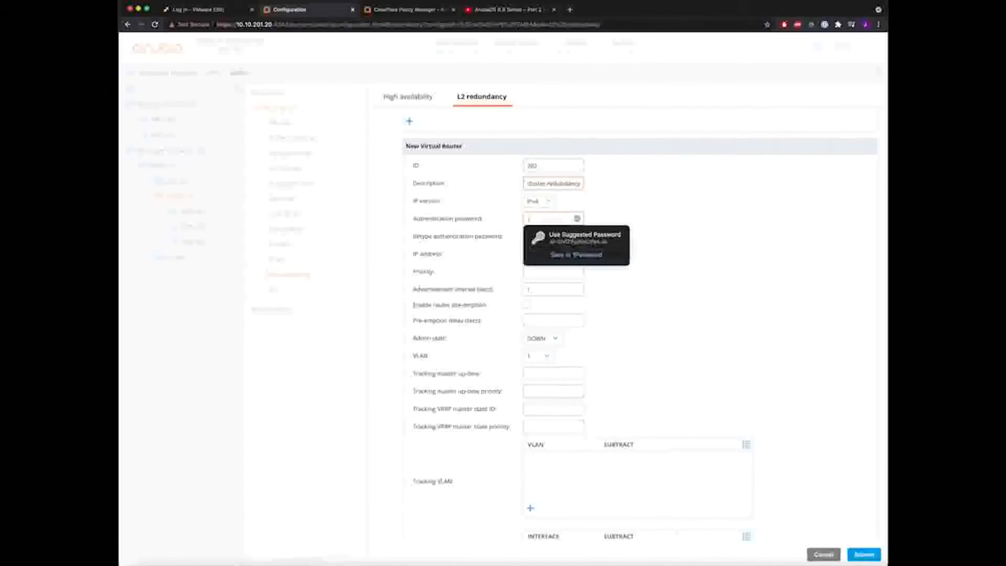
{"action": "type", "text": "••••••••"}
{"action": "key", "text": "Tab"}
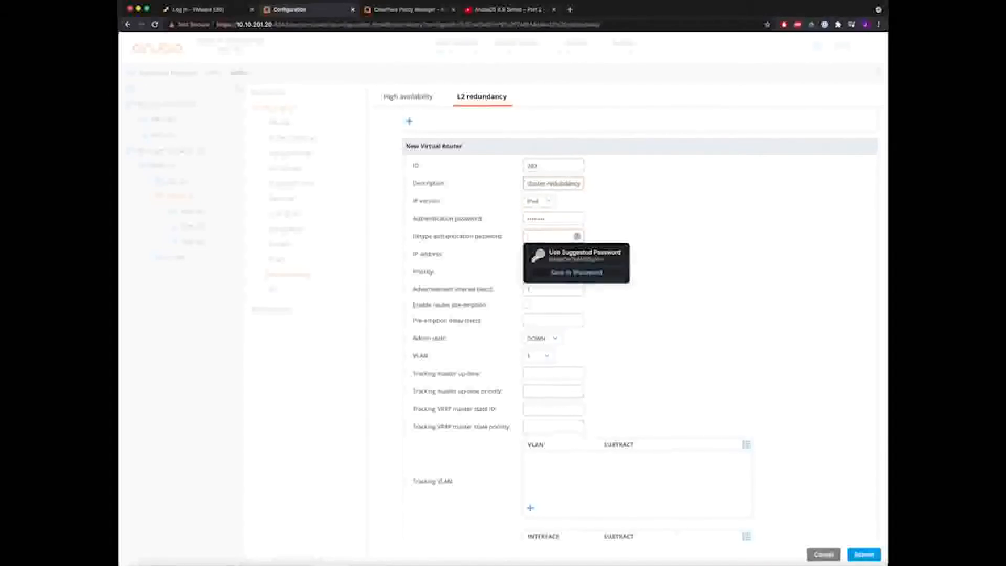
{"action": "type", "text": "•••••••"}
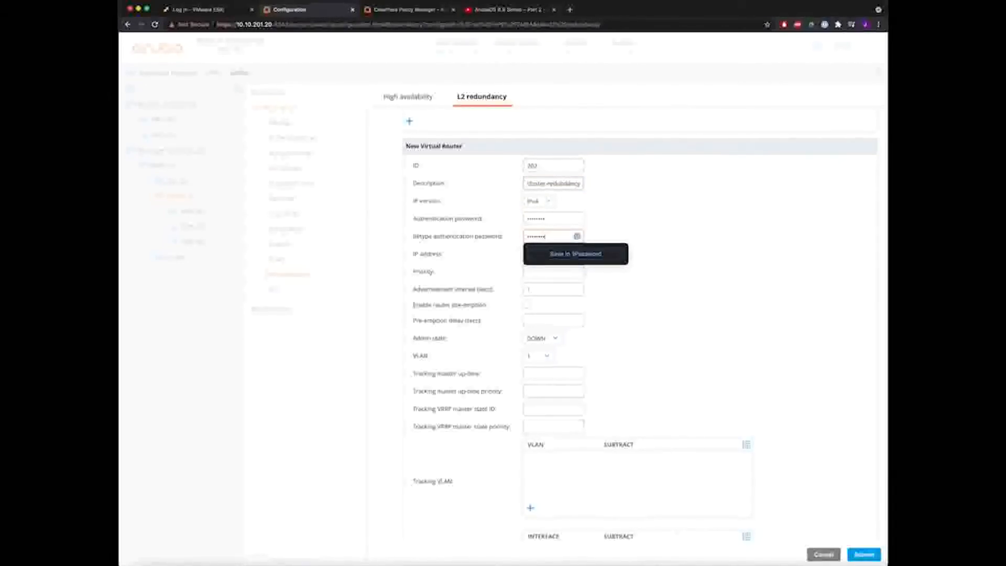
{"action": "key", "text": "Tab"}
- Give the virtual router IP 10.10.202.30, admin state UP and VLAN 202, and submit it
{"action": "type", "text": "10"}
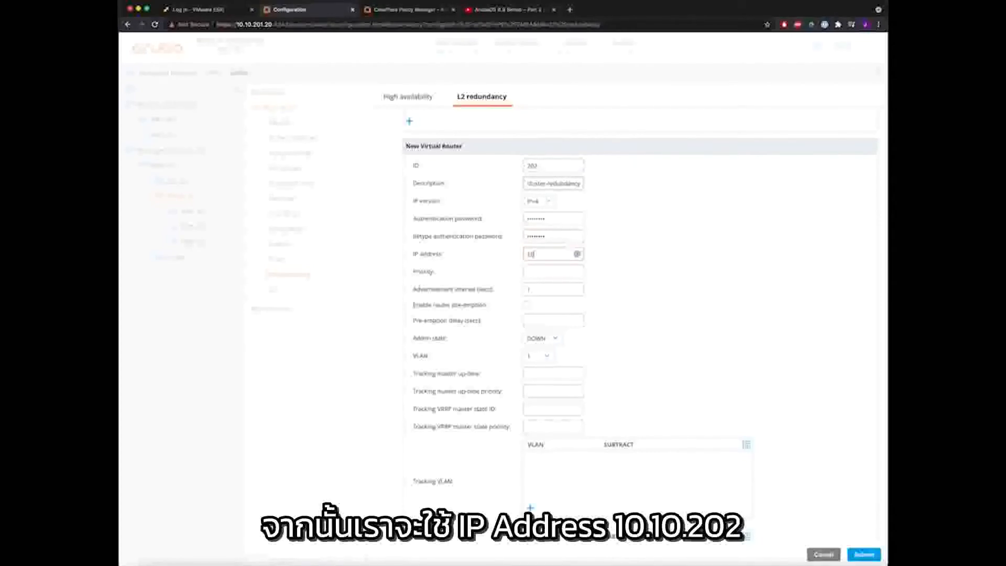
{"action": "type", "text": ".10."}
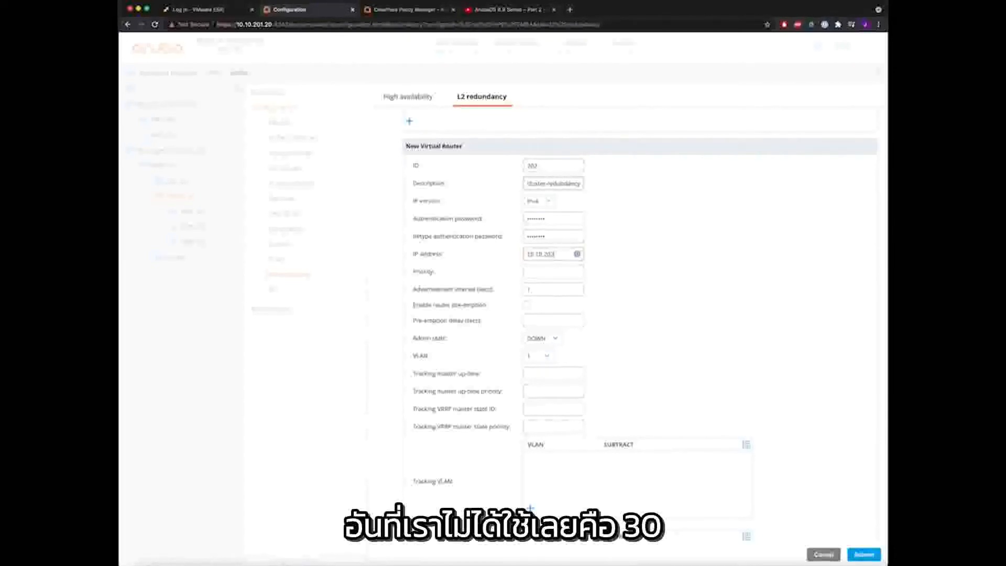
{"action": "type", "text": ".30"}
{"action": "key", "text": "Tab"}
{"action": "key", "text": "Tab"}
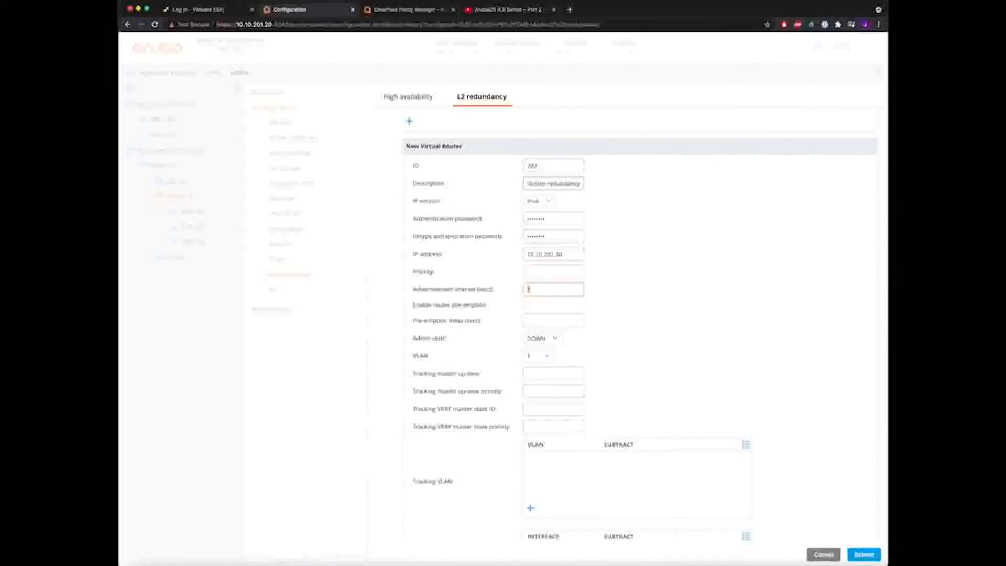
{"action": "key", "text": "Tab"}
{"action": "left_click", "coordinate": [550, 339]}
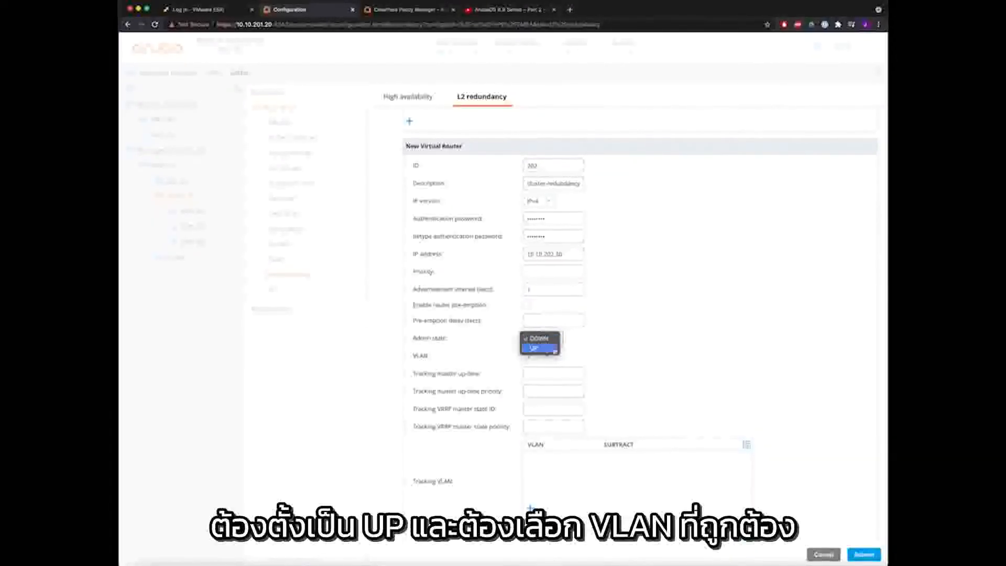
{"action": "left_click", "coordinate": [534, 348]}
{"action": "left_click", "coordinate": [536, 356]}
{"action": "left_click", "coordinate": [540, 368]}
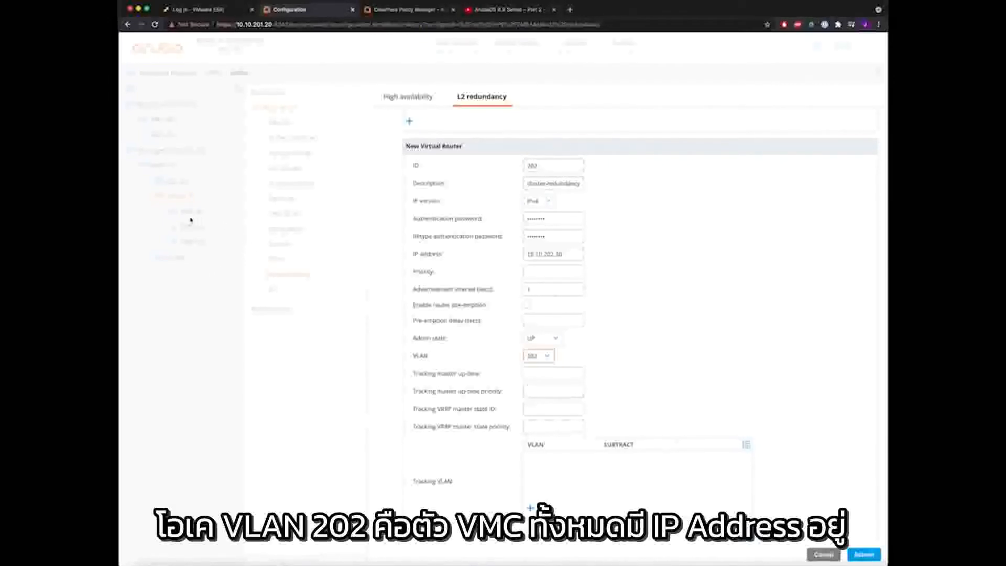
{"action": "scroll", "coordinate": [655, 305], "scroll_direction": "down", "scroll_amount": 1}
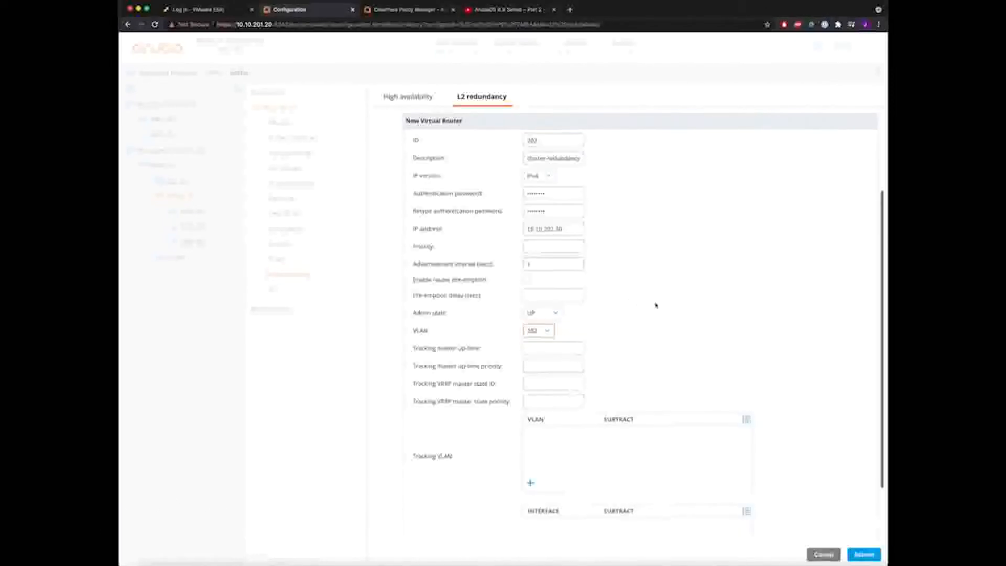
{"action": "scroll", "coordinate": [656, 305], "scroll_direction": "up", "scroll_amount": 3}
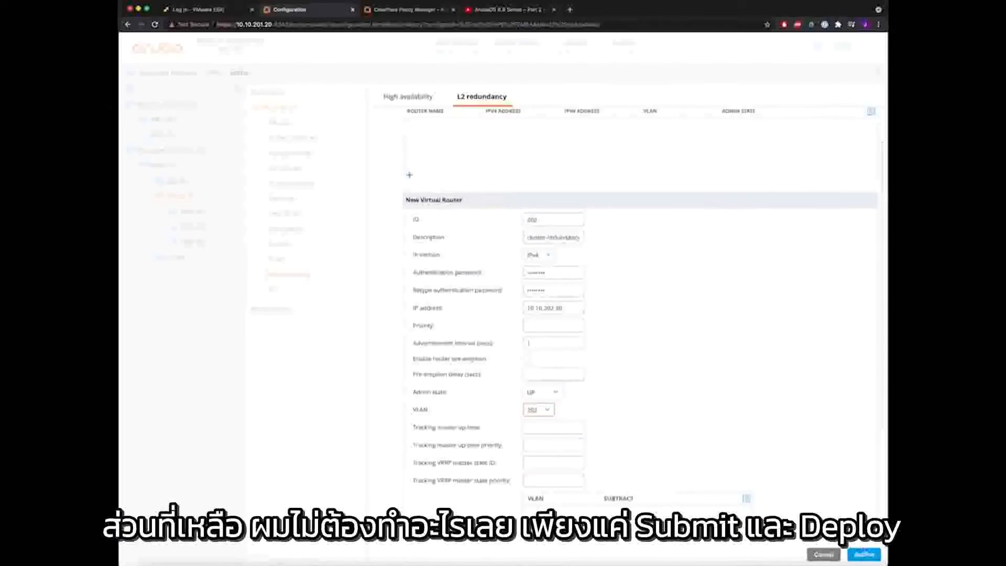
{"action": "left_click", "coordinate": [864, 554]}
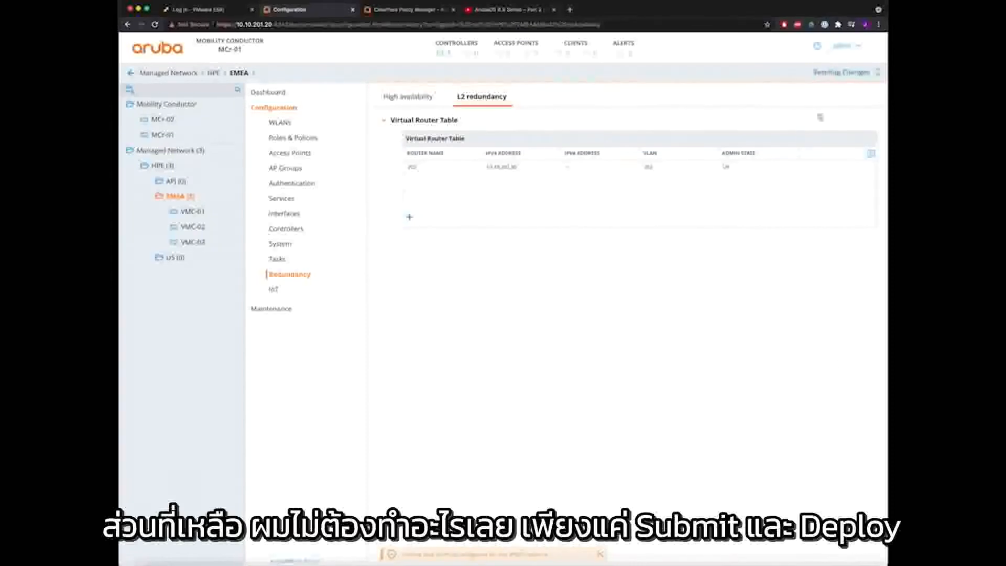
- Deploy the pending virtual router 202 change to the EMEA controllers and close the status report
{"action": "left_click", "coordinate": [840, 73]}
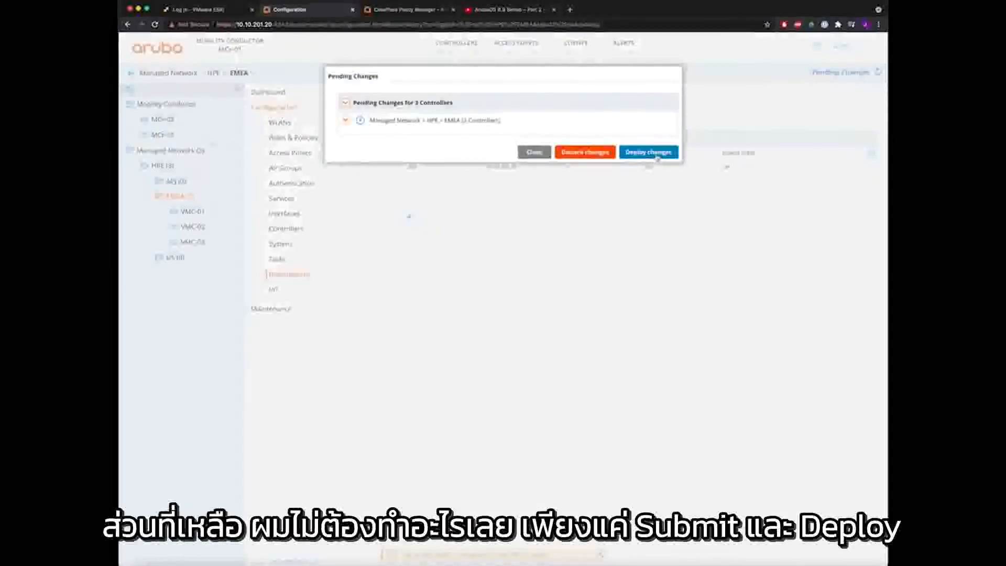
{"action": "left_click", "coordinate": [656, 155]}
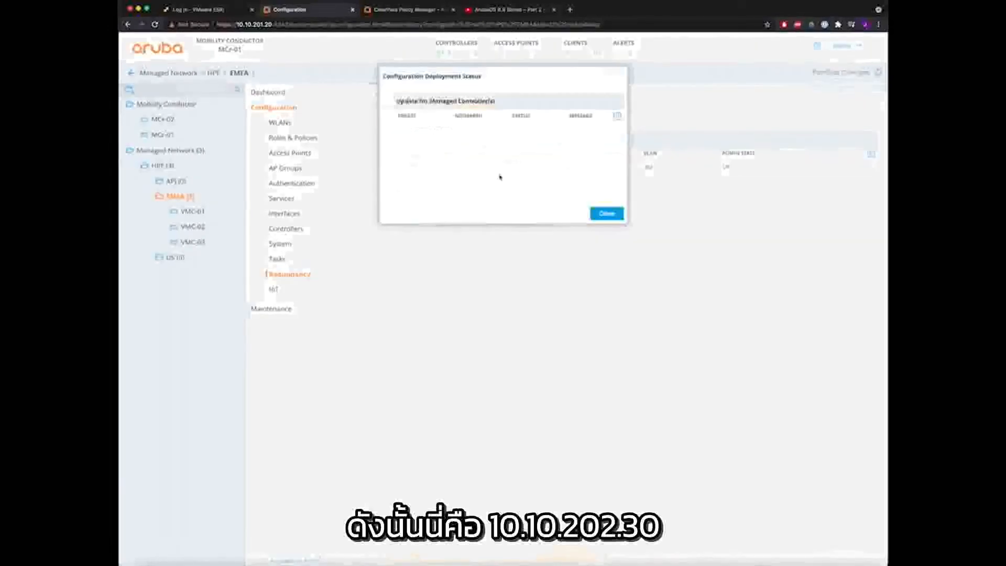
{"action": "left_click", "coordinate": [607, 213]}
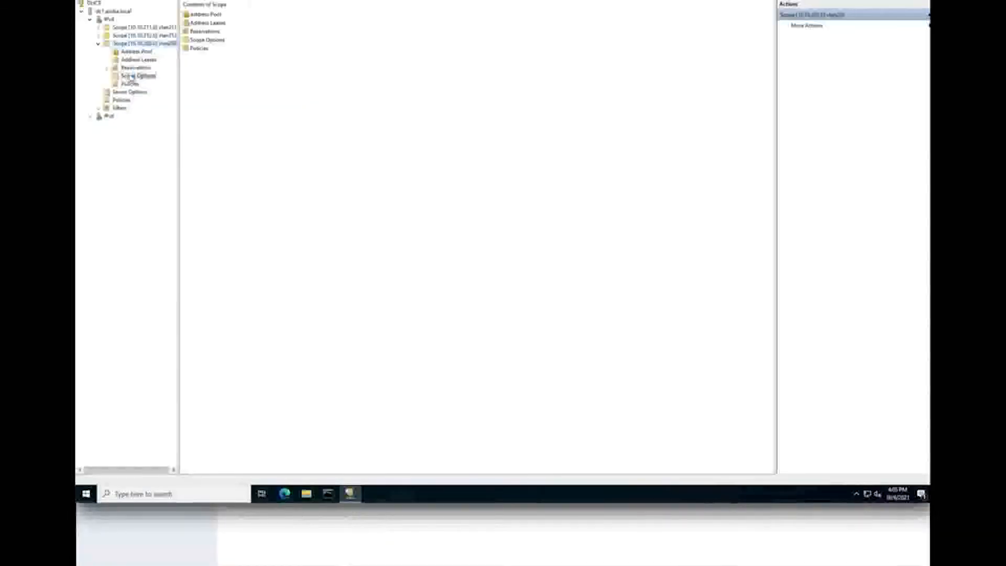
- Under Server Options, view option 060 Aruba Access Point's 'ArubaAP' string value without changing it
{"action": "left_click", "coordinate": [199, 39]}
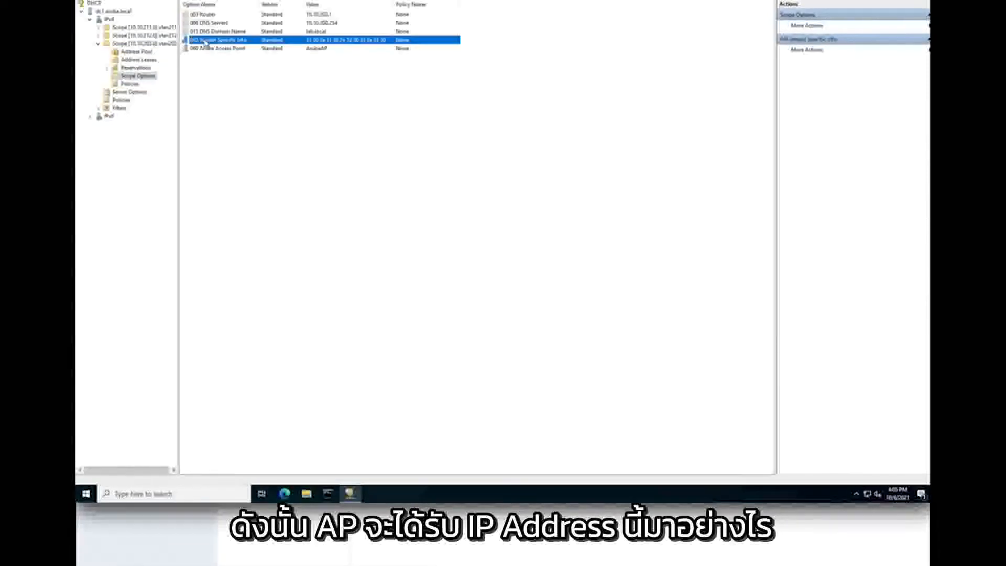
{"action": "left_click", "coordinate": [214, 49]}
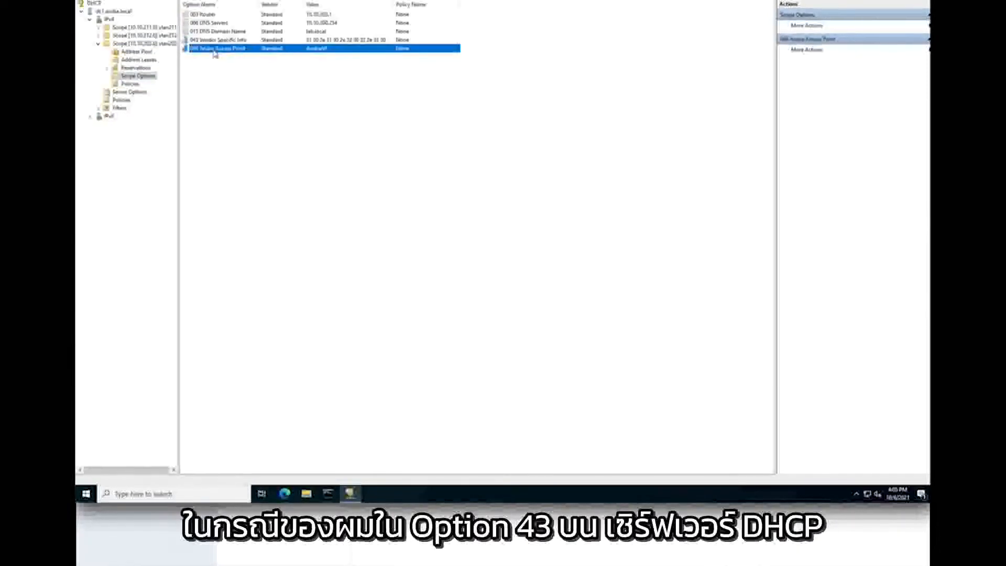
{"action": "left_click", "coordinate": [127, 93]}
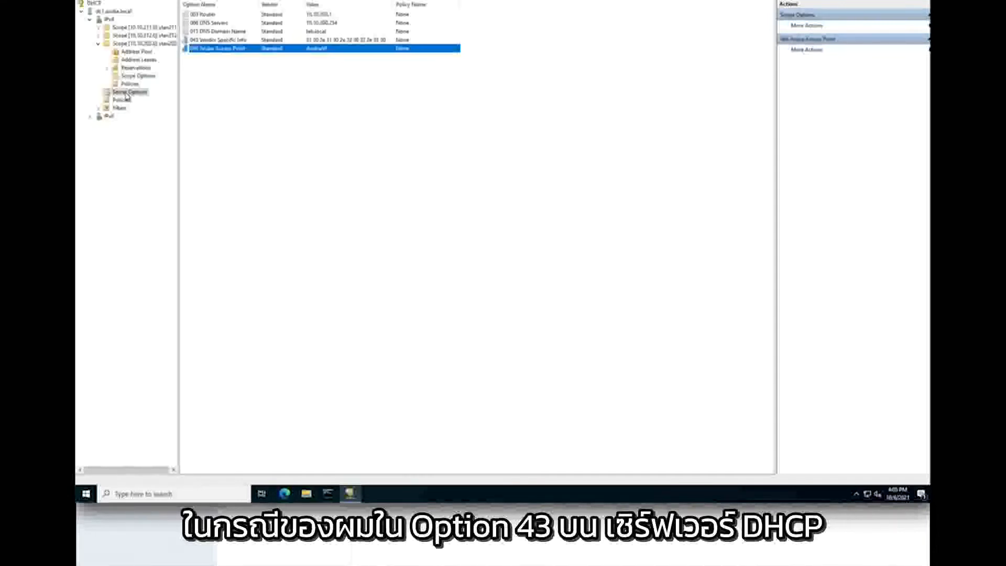
{"action": "double_click", "coordinate": [214, 22]}
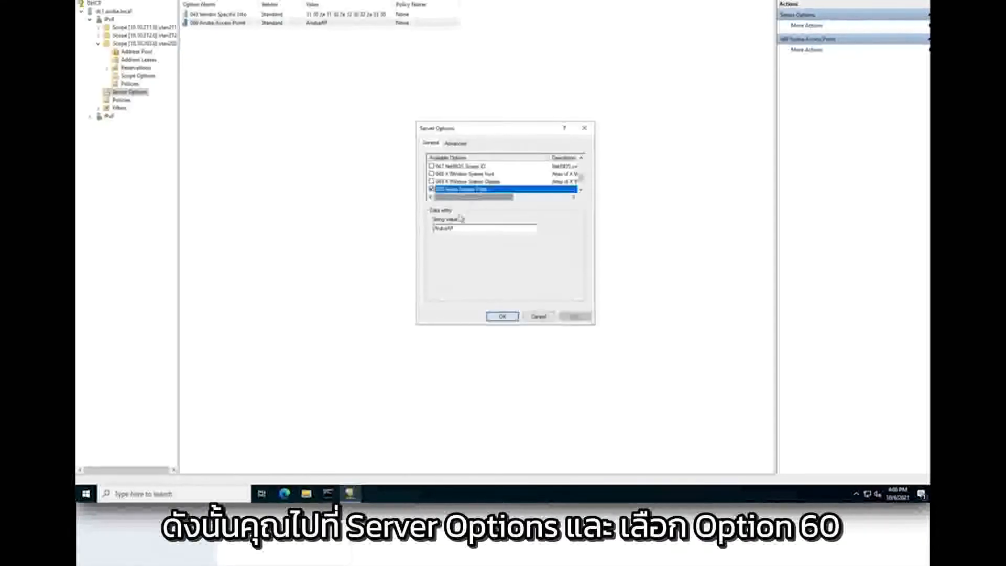
{"action": "left_click_drag", "start_coordinate": [460, 229], "coordinate": [430, 231]}
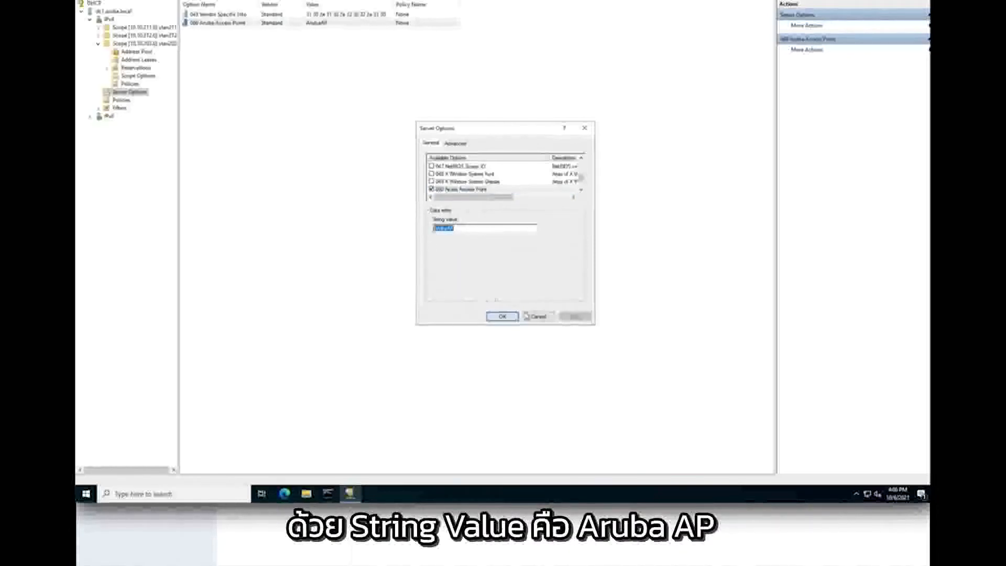
{"action": "left_click", "coordinate": [540, 318]}
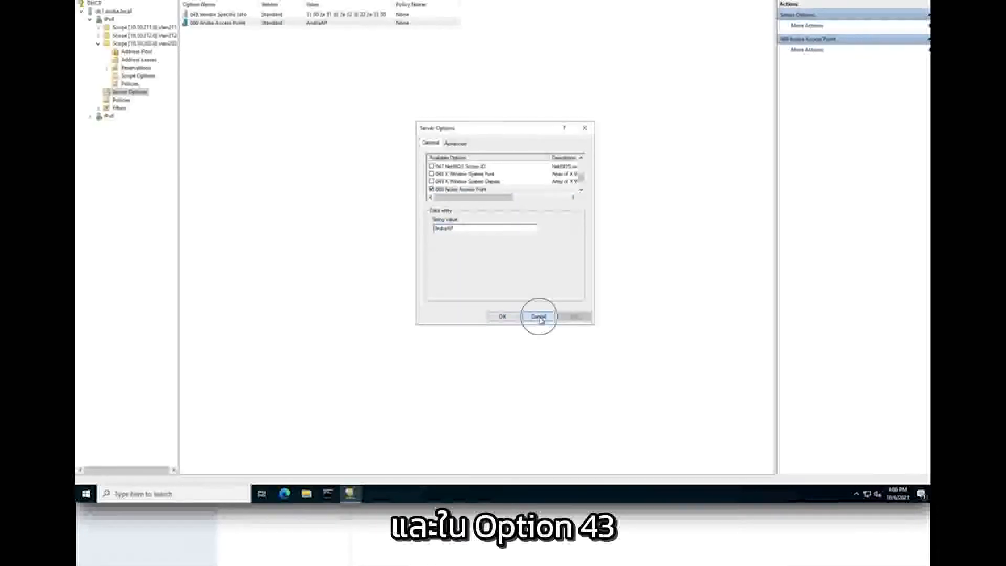
- View option 043 Vendor Specific Info's controller address bytes without changing it
{"action": "double_click", "coordinate": [216, 15]}
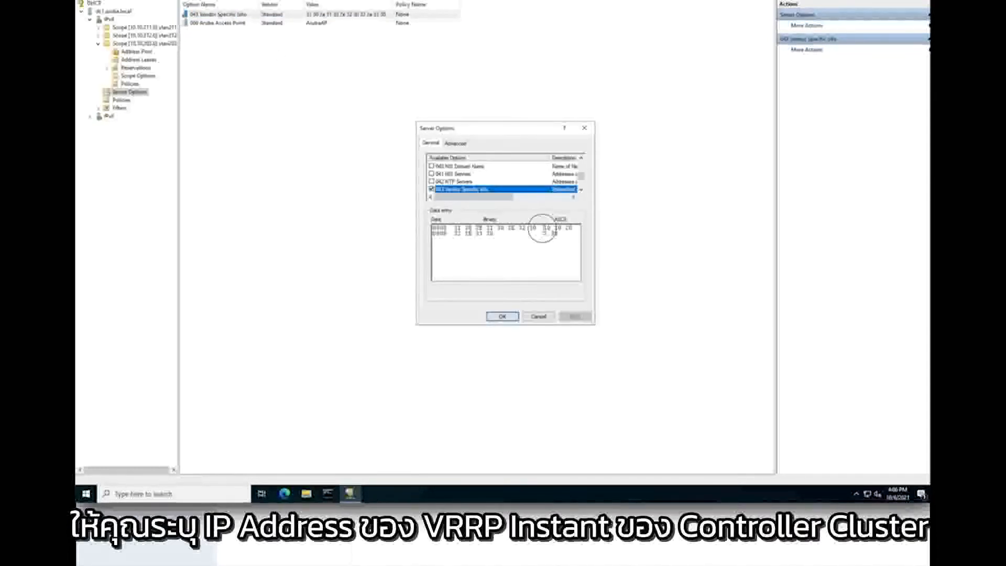
{"action": "mouse_move", "coordinate": [545, 229]}
{"action": "left_mouse_down"}
{"action": "mouse_move", "coordinate": [581, 227]}
{"action": "mouse_move", "coordinate": [558, 236]}
{"action": "left_mouse_up"}
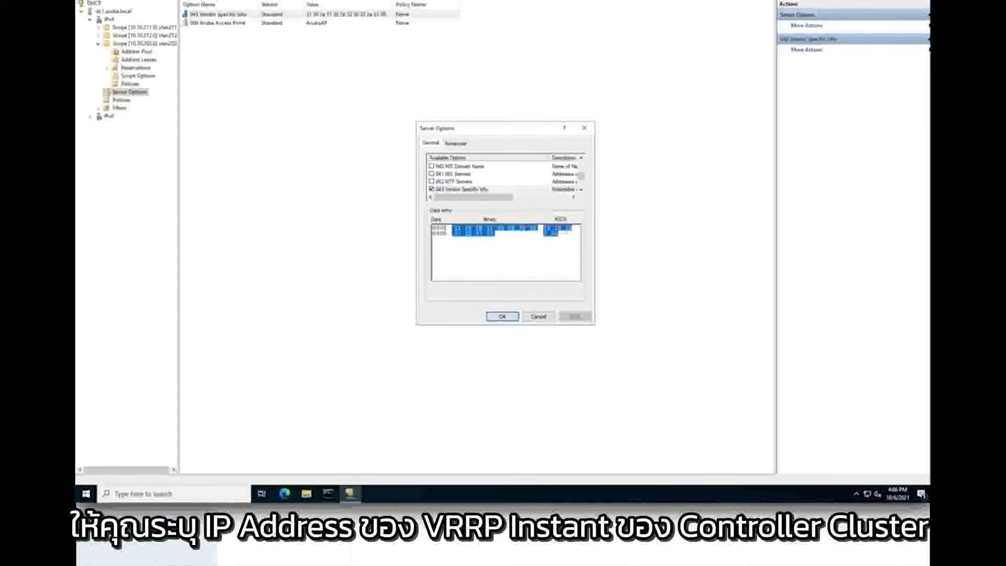
{"action": "left_click", "coordinate": [542, 317]}
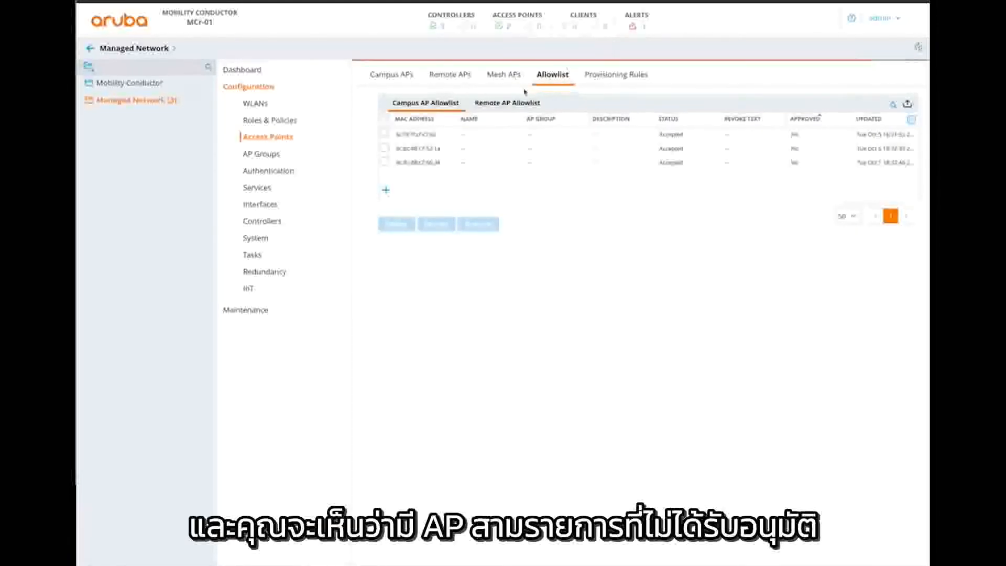
- Name the first allowlisted AP 'ap-275', assign it to global-ap-group, approve it and submit
{"action": "left_click", "coordinate": [385, 135]}
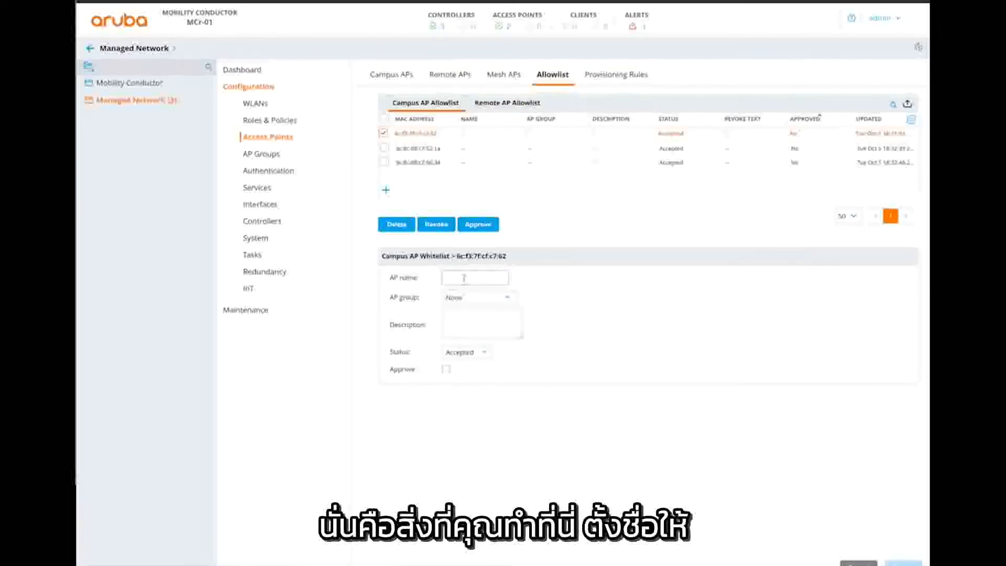
{"action": "left_click", "coordinate": [464, 279]}
{"action": "type", "text": "ap-2"}
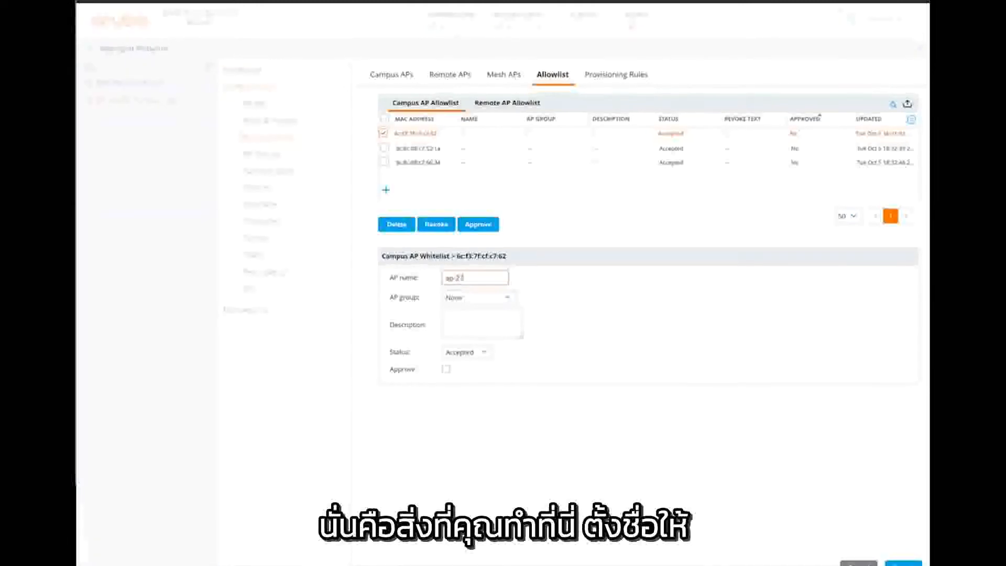
{"action": "type", "text": "75"}
{"action": "left_click", "coordinate": [478, 297]}
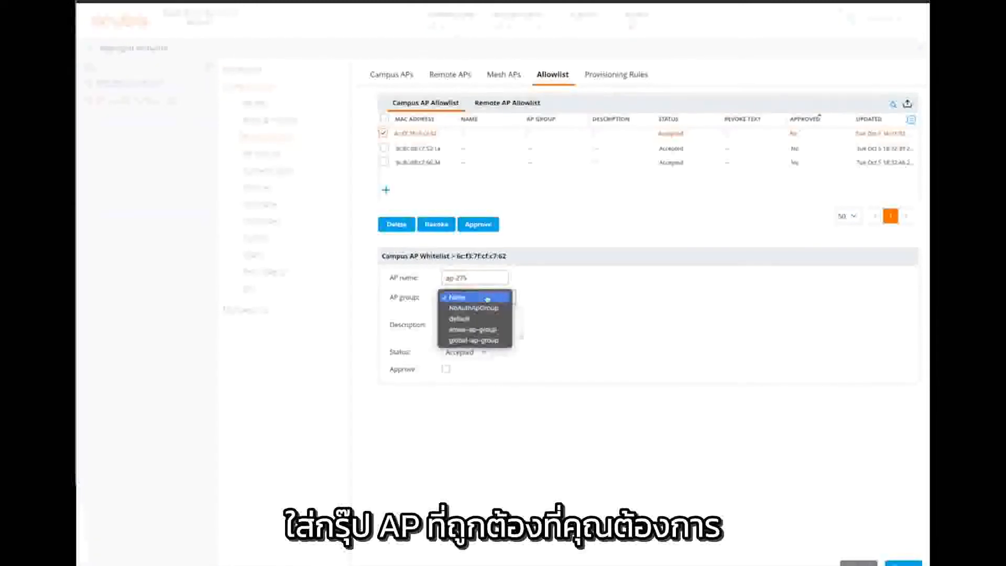
{"action": "left_click", "coordinate": [474, 340]}
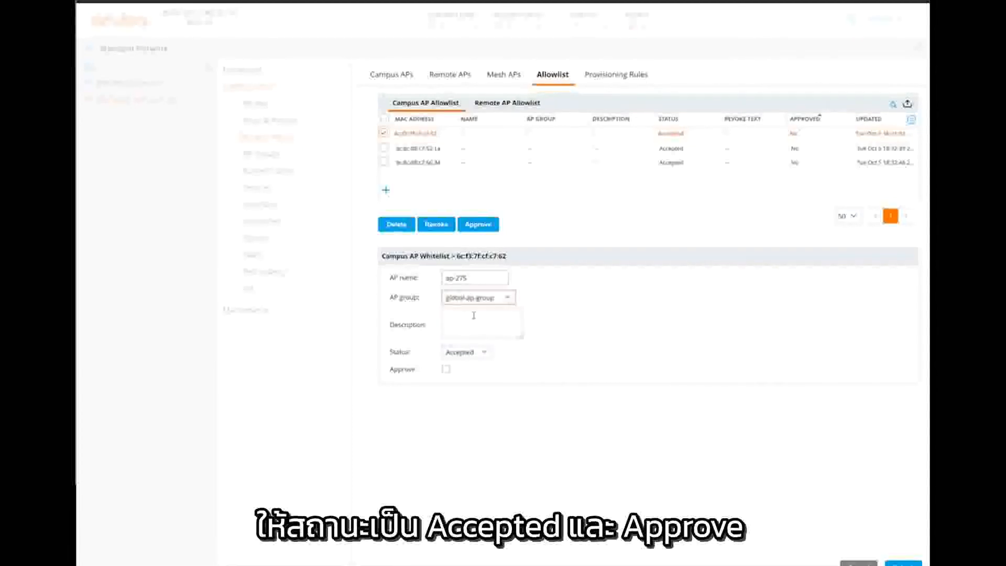
{"action": "left_click", "coordinate": [449, 369]}
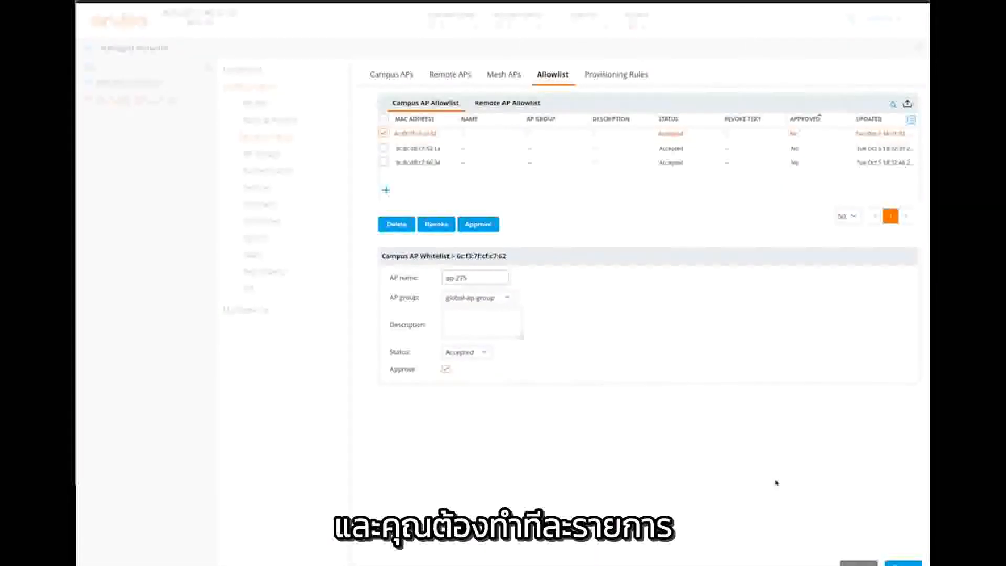
{"action": "left_click", "coordinate": [897, 562]}
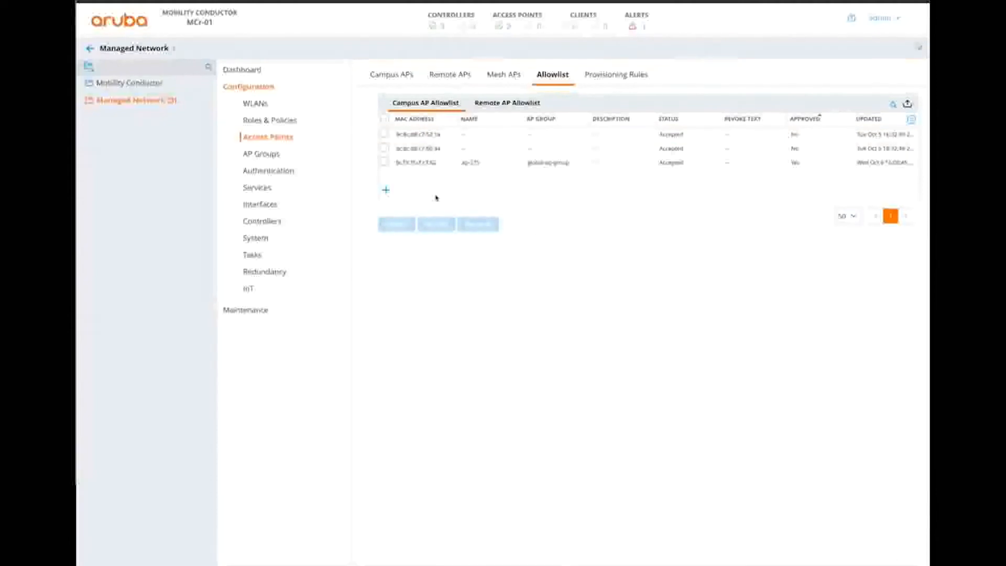
- Name the next allowlisted AP 'ap-103-1', assign it to global-ap-group and approve it
{"action": "left_click", "coordinate": [384, 133]}
{"action": "left_click", "coordinate": [463, 276]}
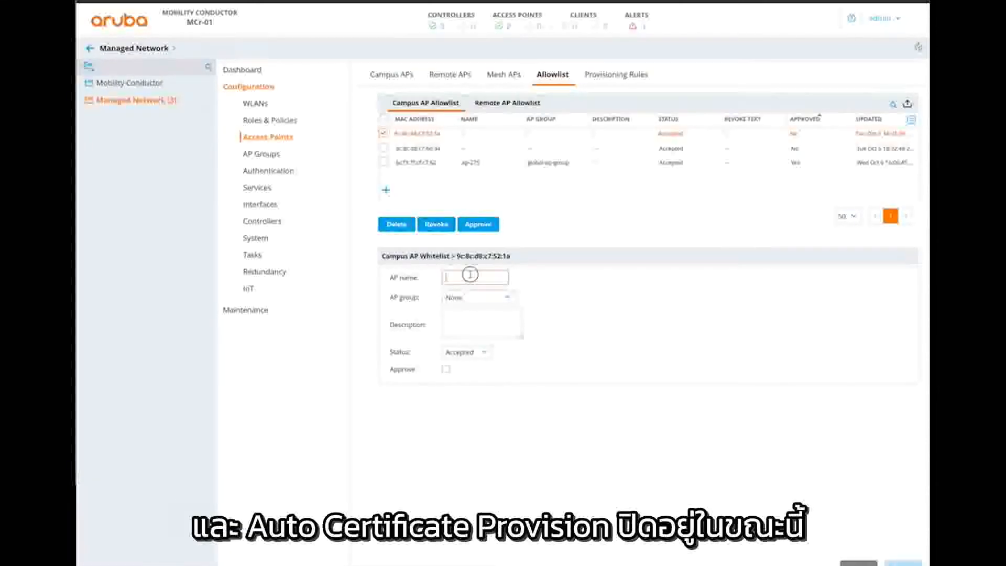
{"action": "type", "text": "ap-103"}
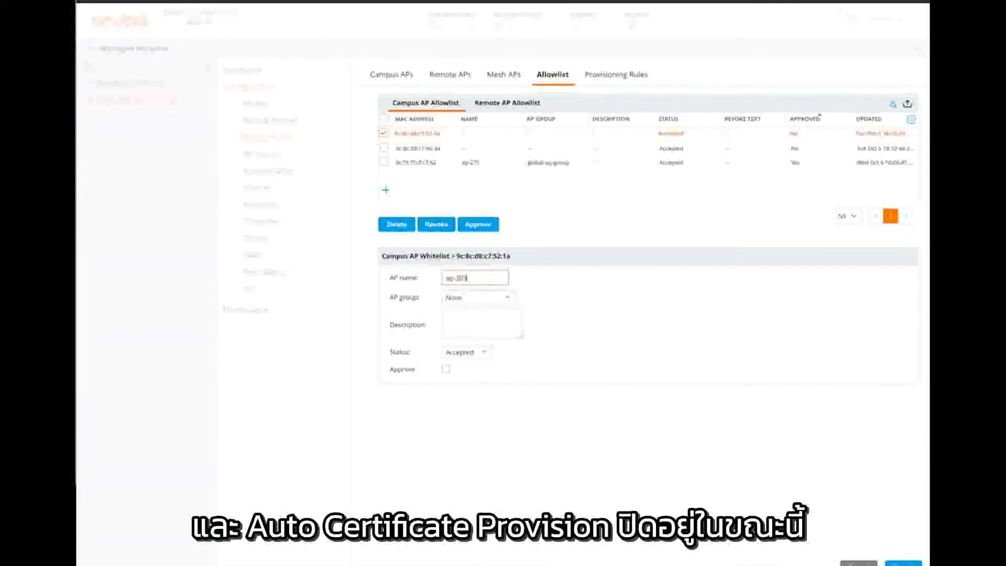
{"action": "type", "text": "-1"}
{"action": "left_click", "coordinate": [477, 297]}
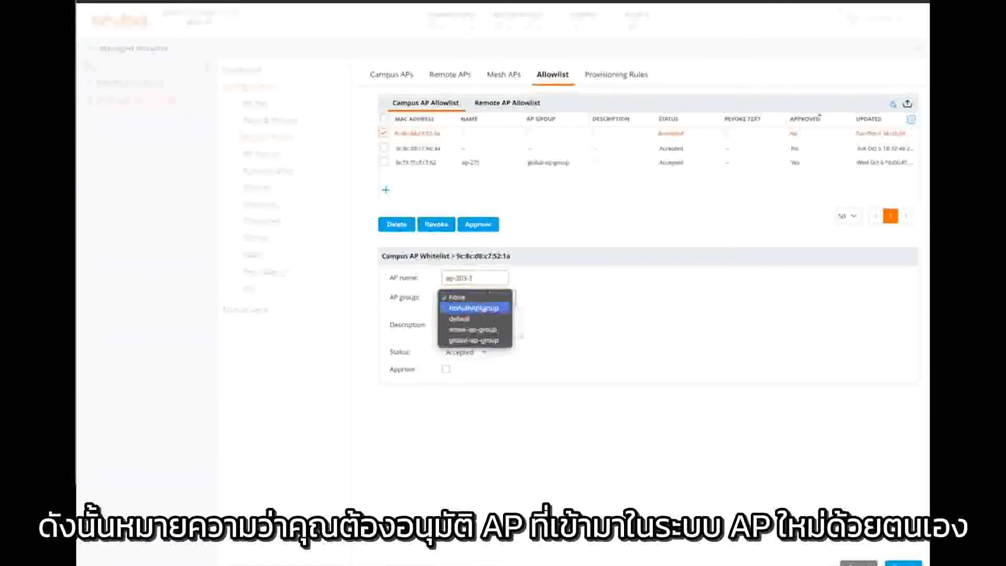
{"action": "left_click", "coordinate": [486, 341]}
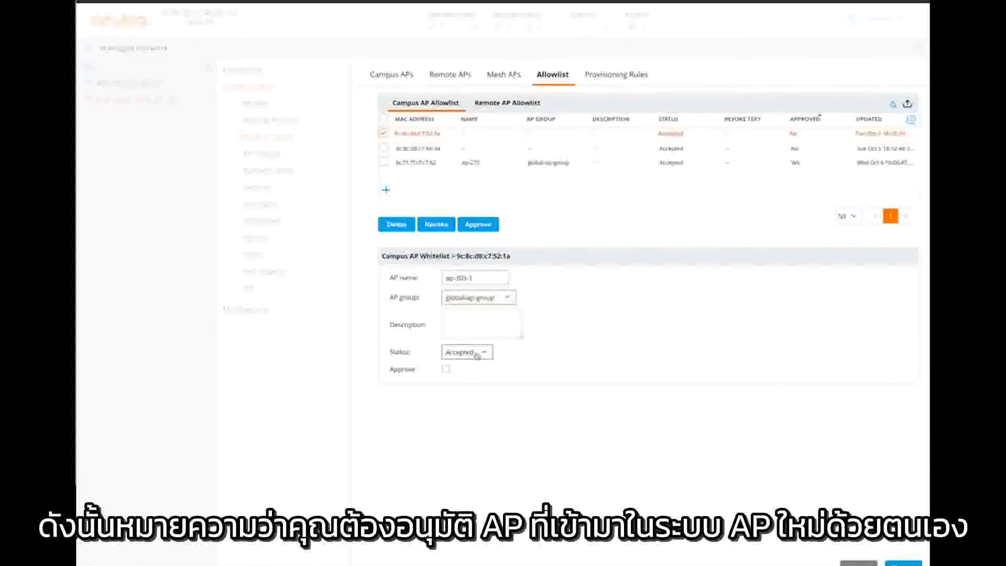
{"action": "left_click", "coordinate": [446, 370]}
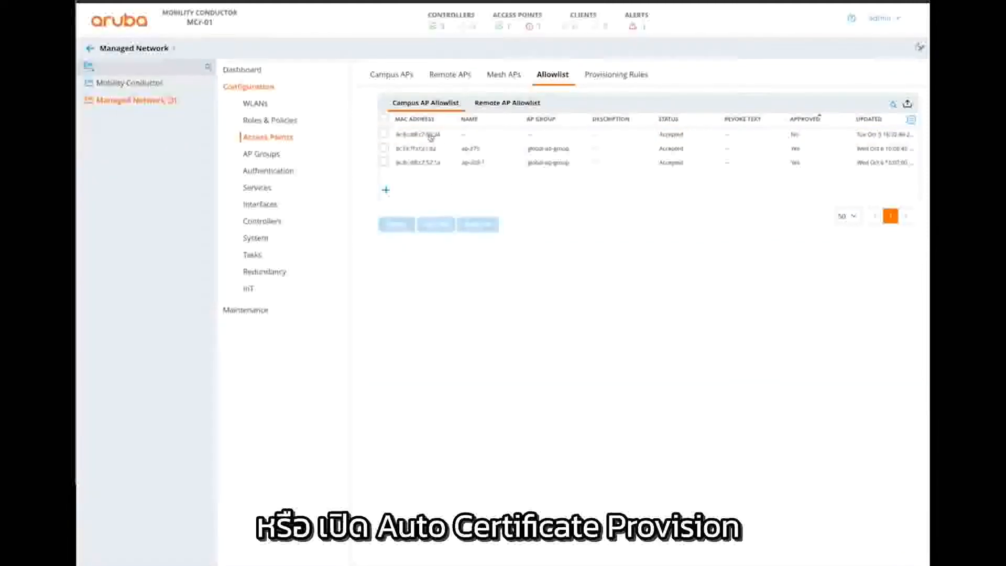
- Name the remaining AP 'ap', assign it to global-ap-group and submit the entry
{"action": "left_click", "coordinate": [384, 134]}
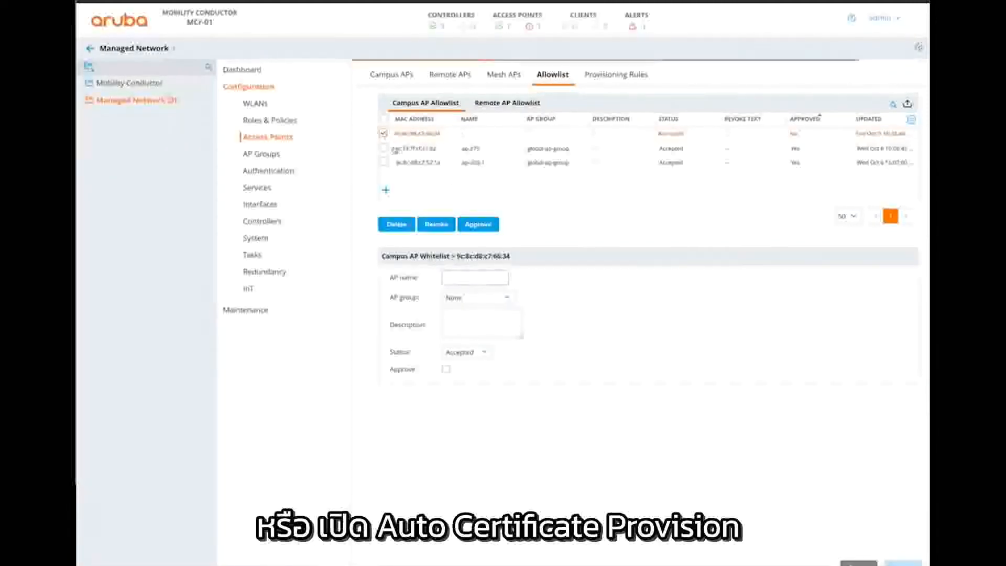
{"action": "left_click", "coordinate": [464, 278]}
{"action": "type", "text": "ap-303-2"}
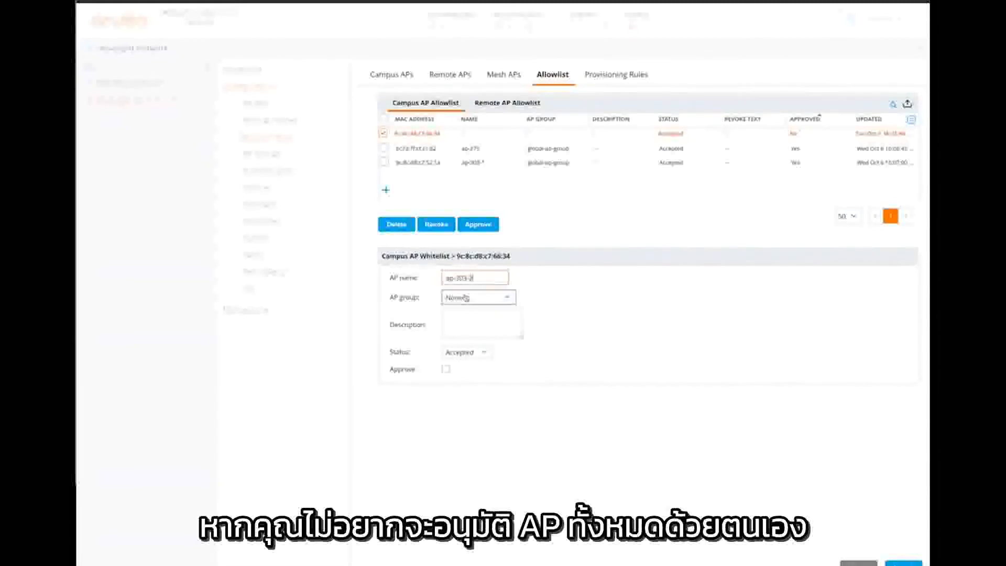
{"action": "left_click", "coordinate": [475, 297]}
{"action": "left_click", "coordinate": [482, 340]}
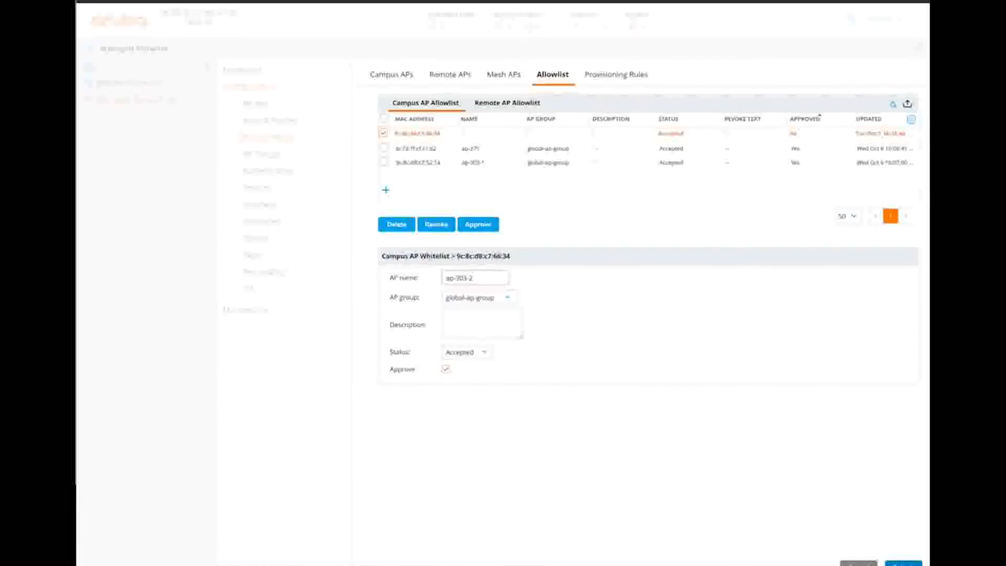
{"action": "left_click", "coordinate": [904, 563]}
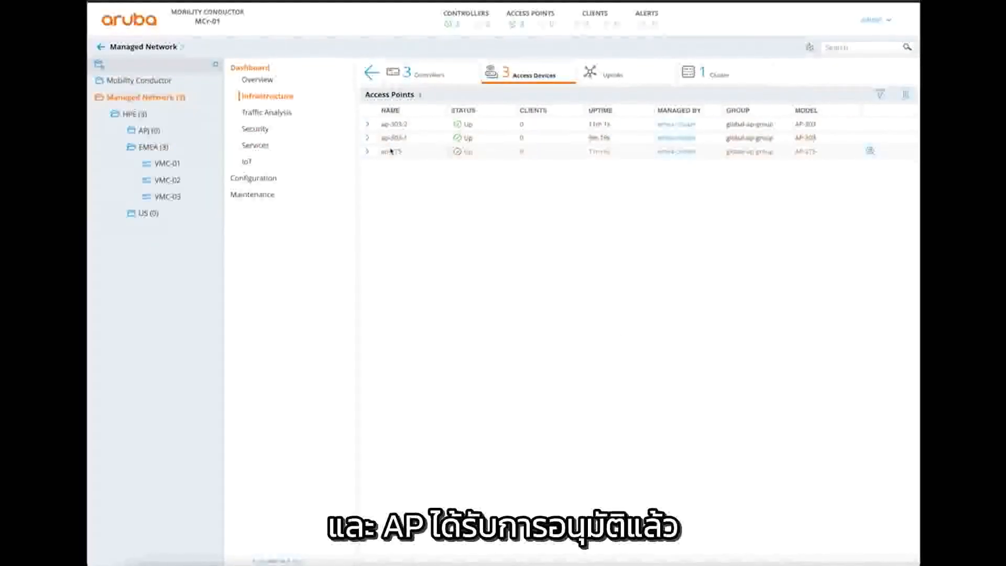
- Check ap-303-2's details and the emea-cluster controller load chart on the Cluster tab
{"action": "left_click", "coordinate": [366, 125]}
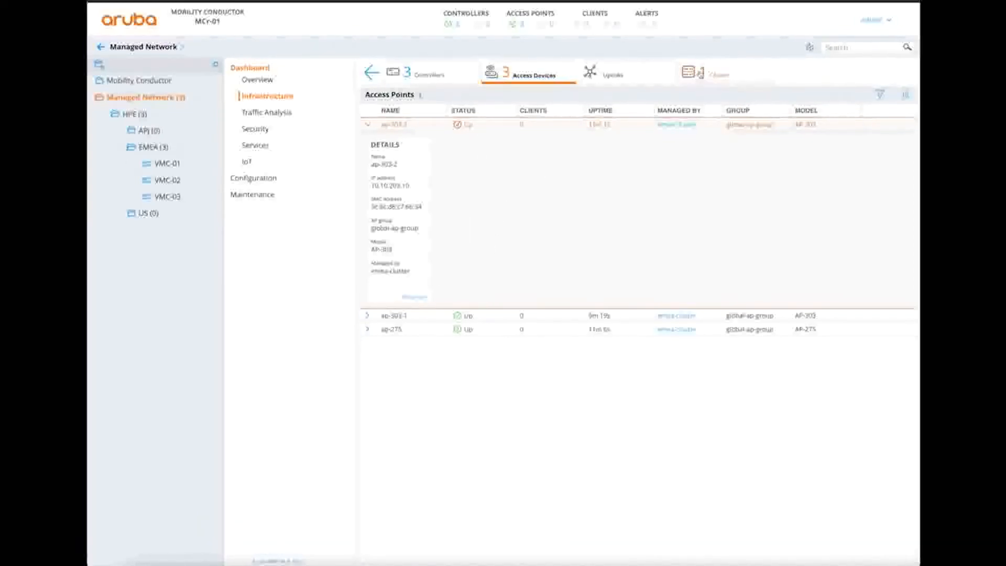
{"action": "left_click", "coordinate": [700, 73]}
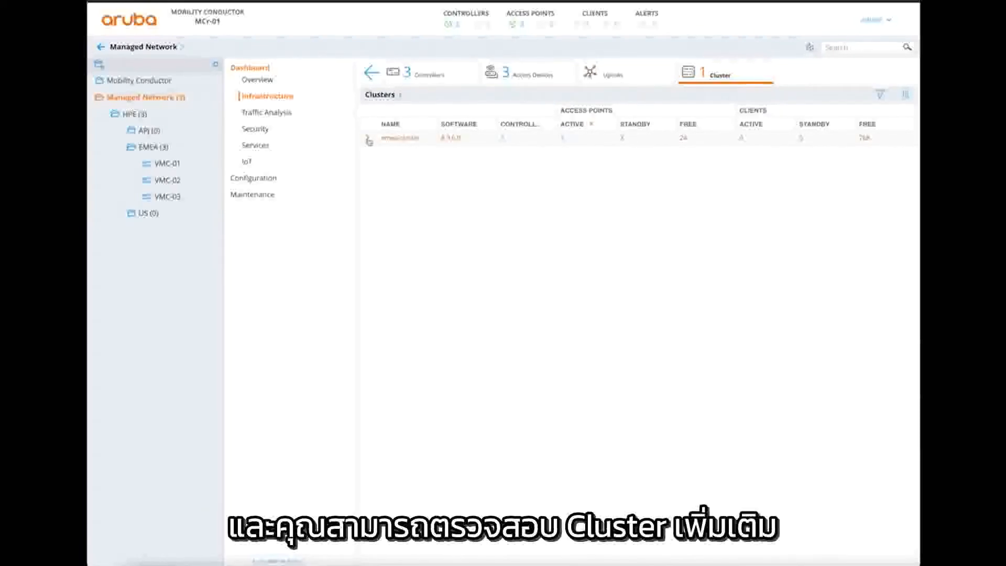
{"action": "left_click", "coordinate": [368, 139]}
{"action": "mouse_move", "coordinate": [556, 208]}
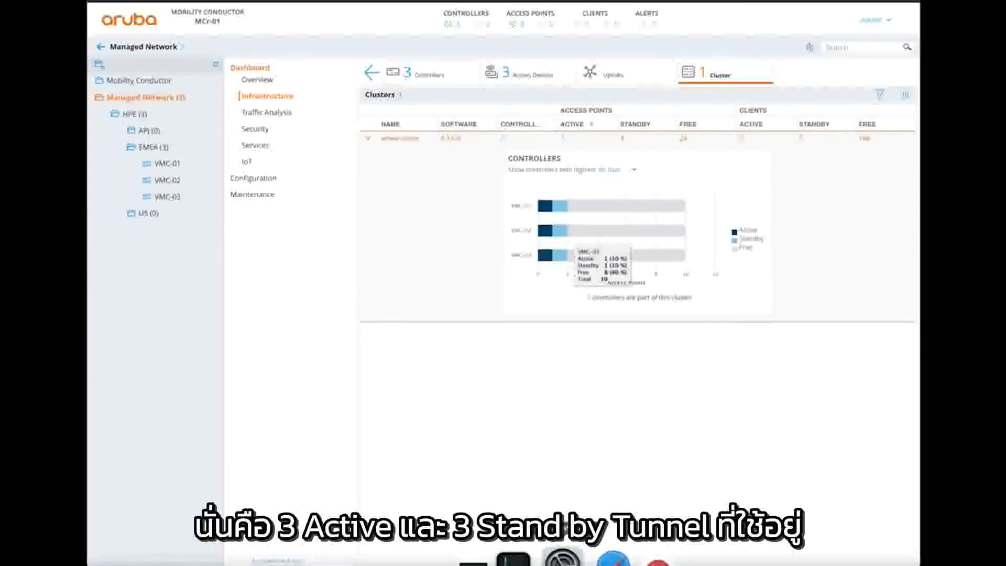
{"action": "left_click", "coordinate": [498, 556]}
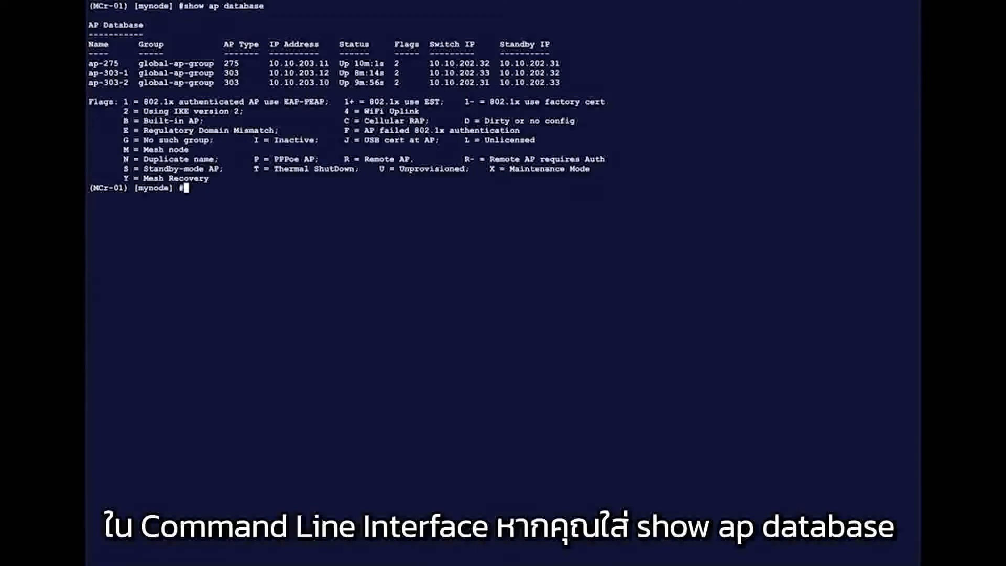
- Highlight the show ap database command and each AP's Switch IP and Standby IP values
{"action": "triple_click", "coordinate": [184, 8]}
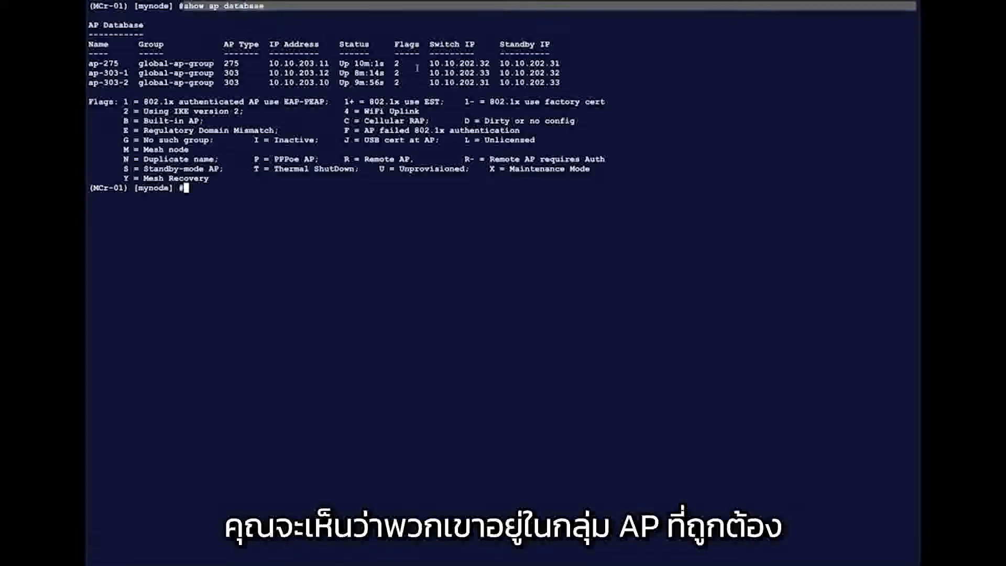
{"action": "left_click_drag", "start_coordinate": [430, 44], "coordinate": [556, 45]}
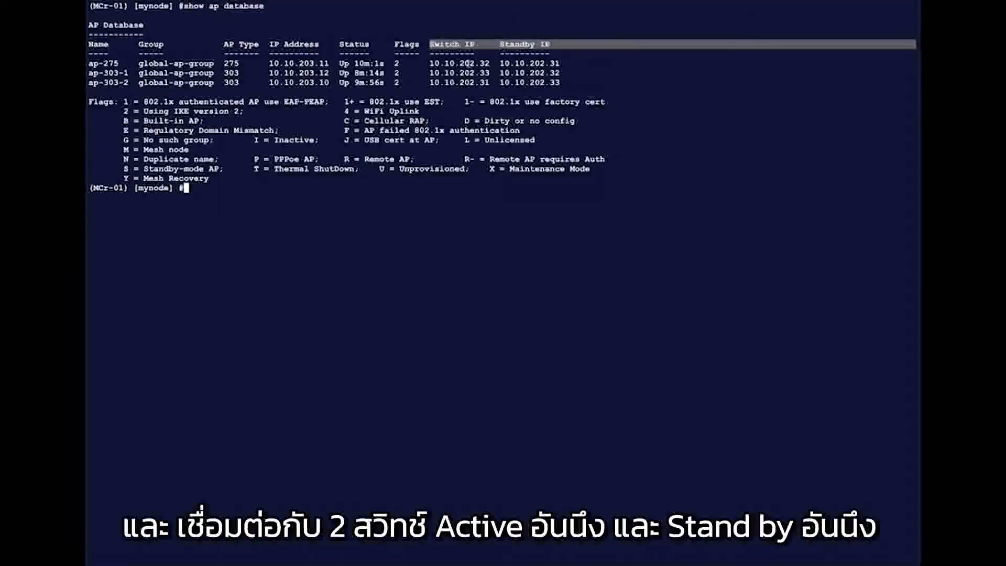
{"action": "left_click_drag", "start_coordinate": [434, 63], "coordinate": [573, 84]}
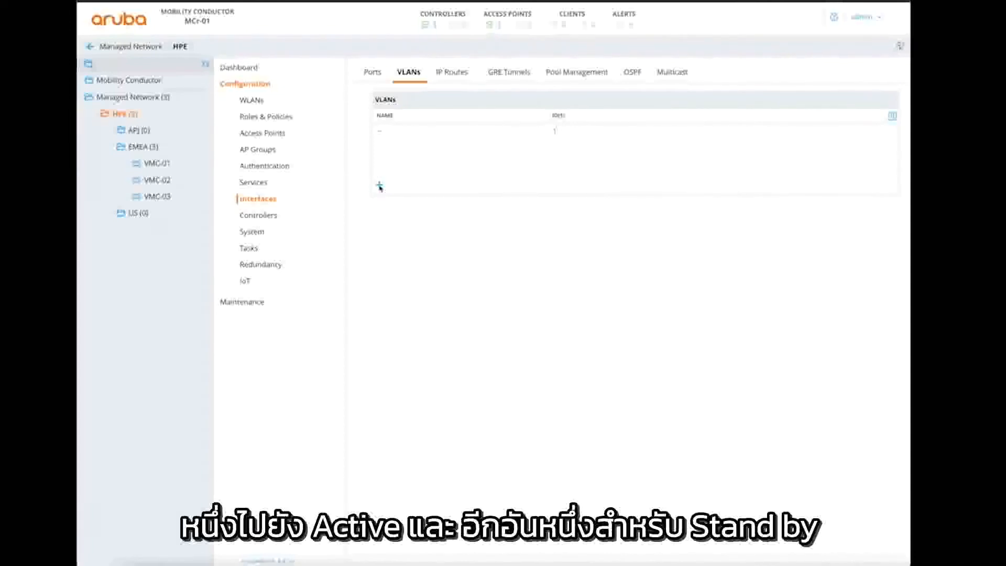
- Create the VLAN employee-vlan with ID 211 under HPE
{"action": "left_click", "coordinate": [379, 186]}
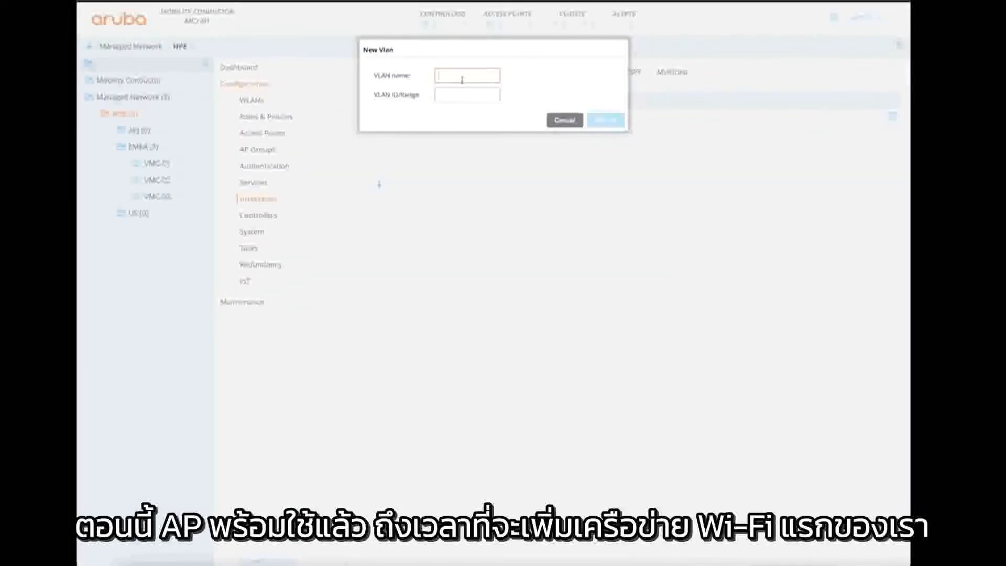
{"action": "type", "text": "employee"}
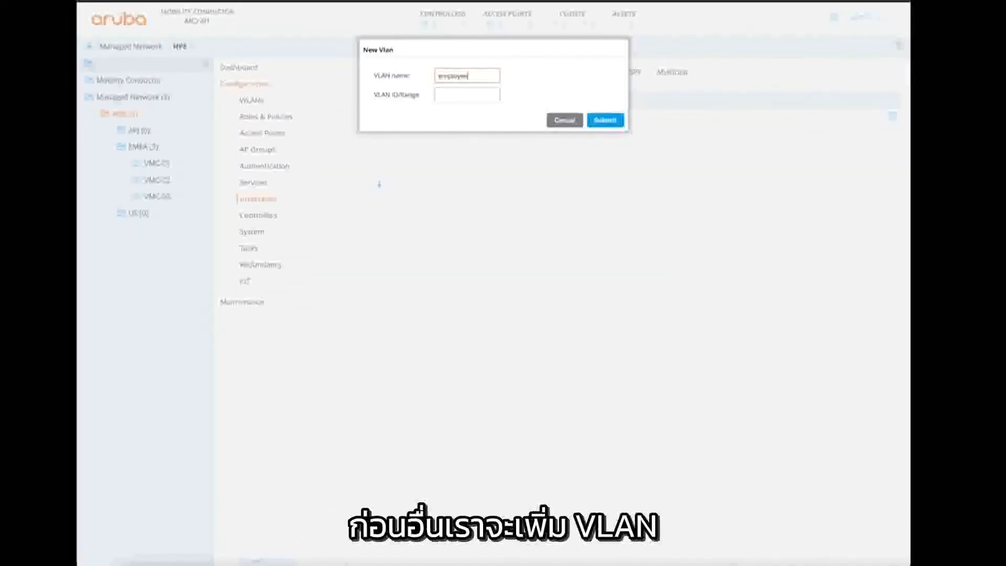
{"action": "type", "text": "-vlan"}
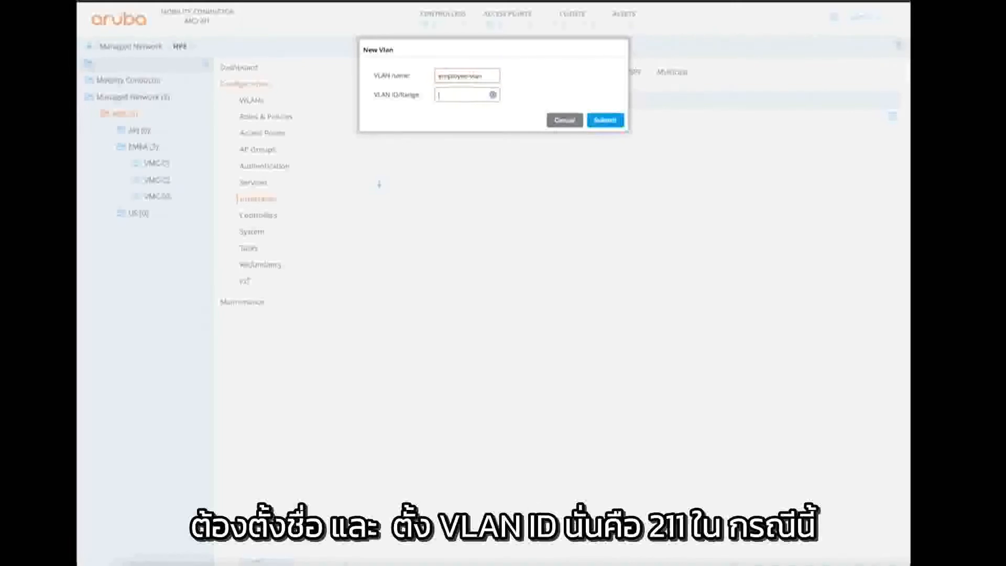
{"action": "type", "text": "211"}
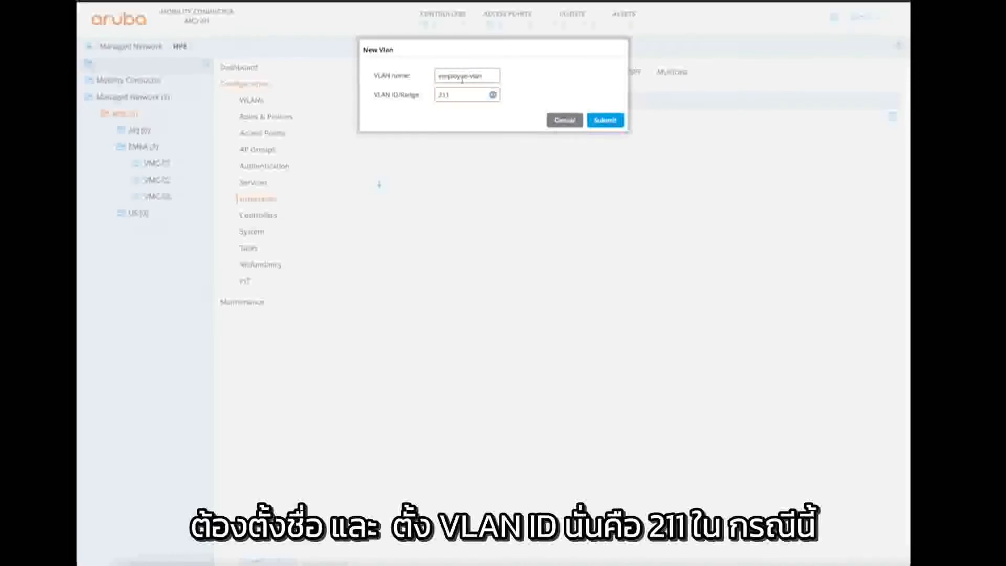
{"action": "left_click", "coordinate": [606, 120]}
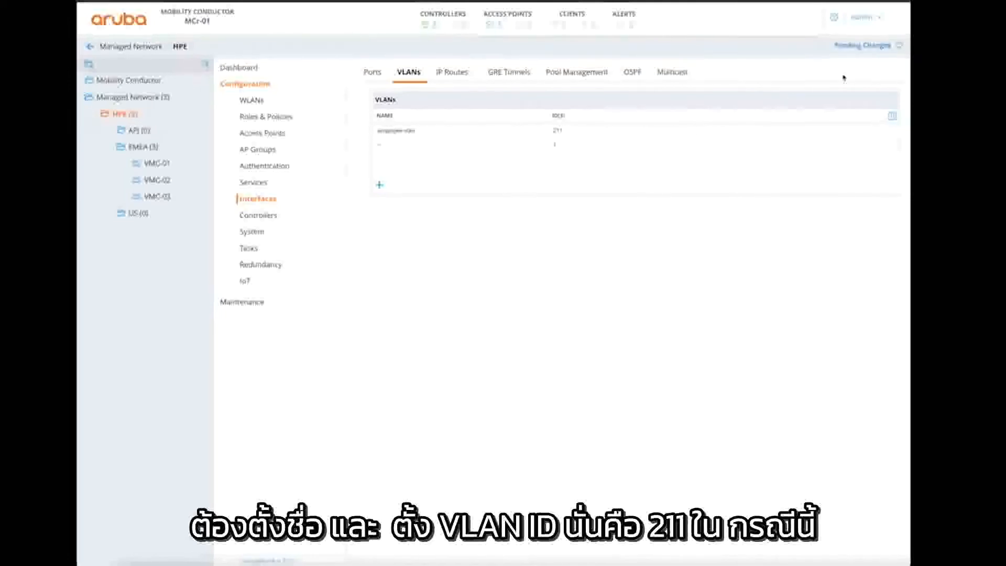
- Deploy the pending VLAN change to the three managed controllers
{"action": "left_click", "coordinate": [861, 48]}
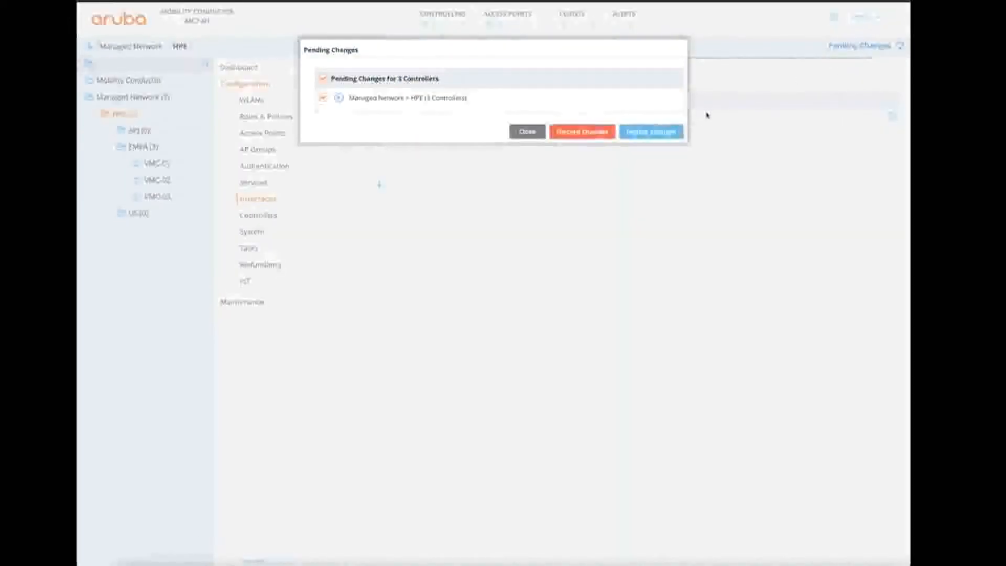
{"action": "left_click", "coordinate": [655, 131]}
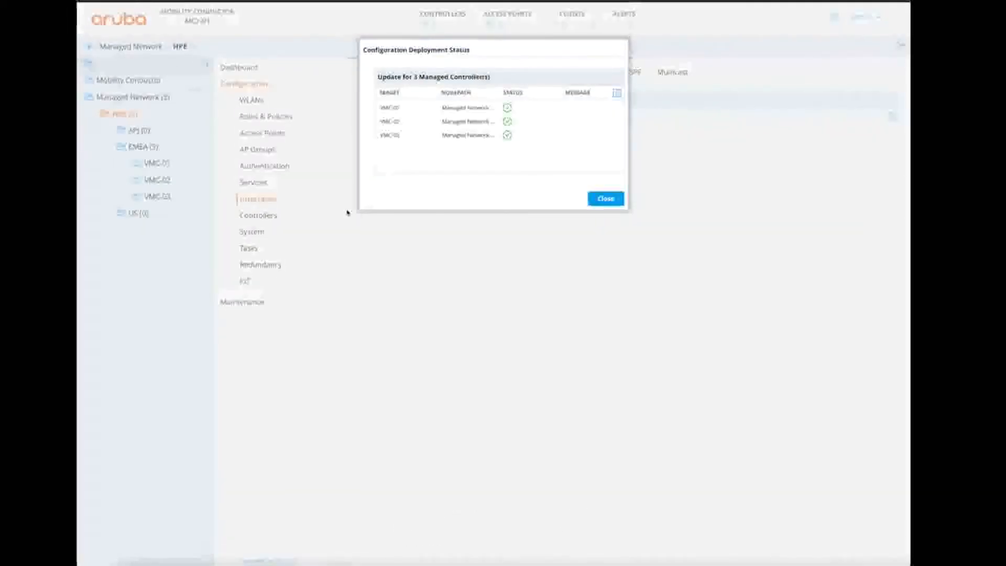
{"action": "left_click", "coordinate": [598, 203]}
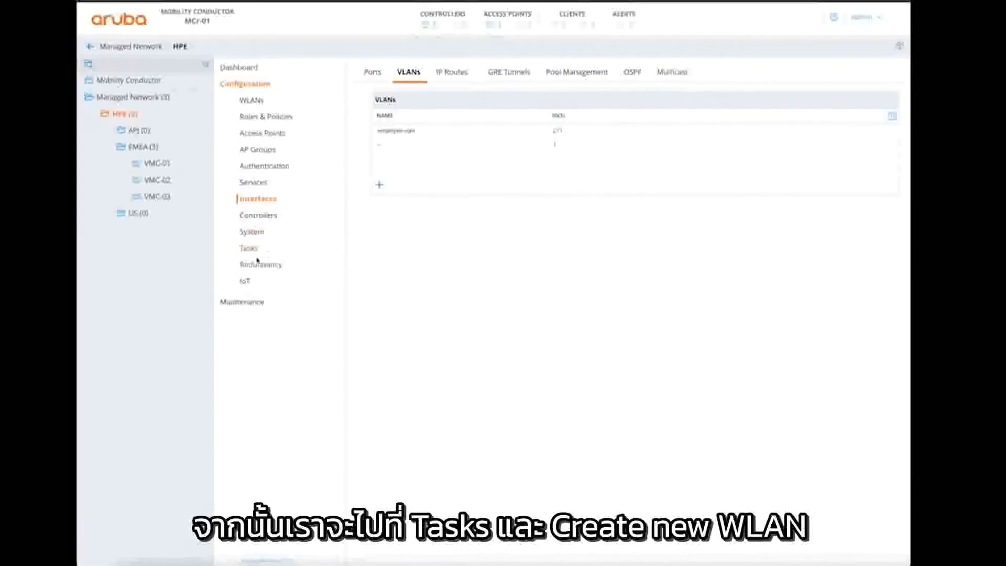
- Start a new WLAN with the employee SSID mapped to employee-vlan
{"action": "left_click", "coordinate": [250, 250]}
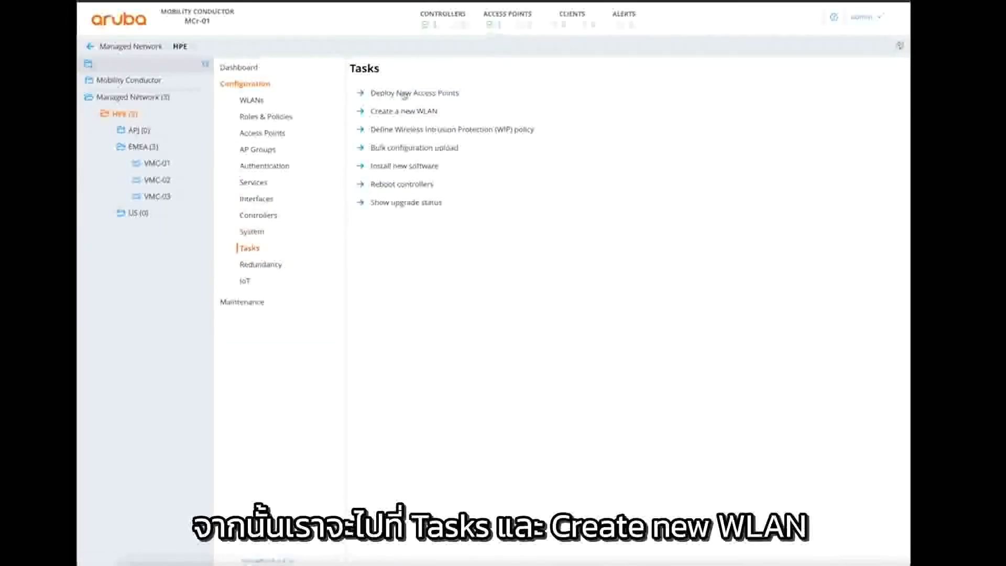
{"action": "left_click", "coordinate": [401, 112]}
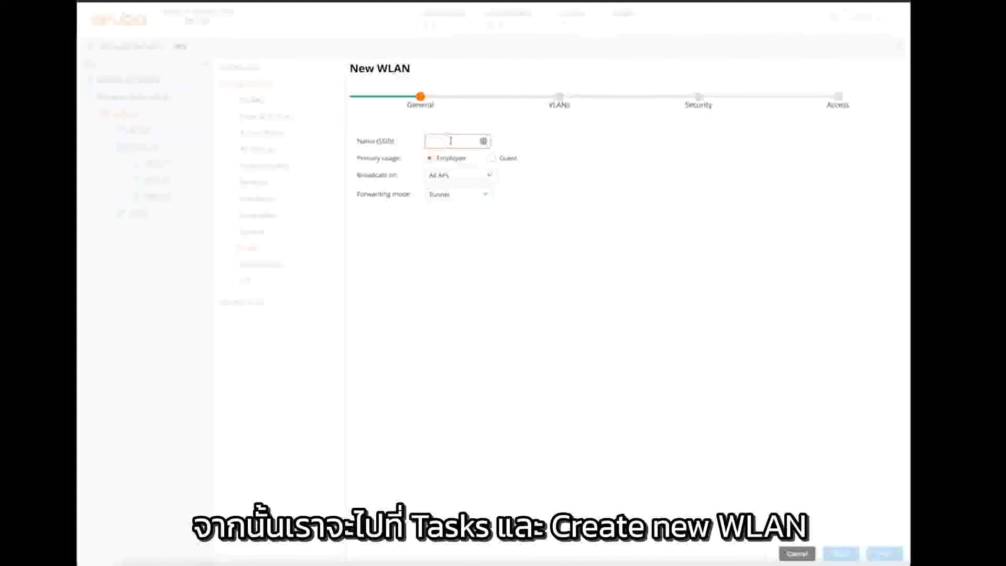
{"action": "type", "text": "enpl"}
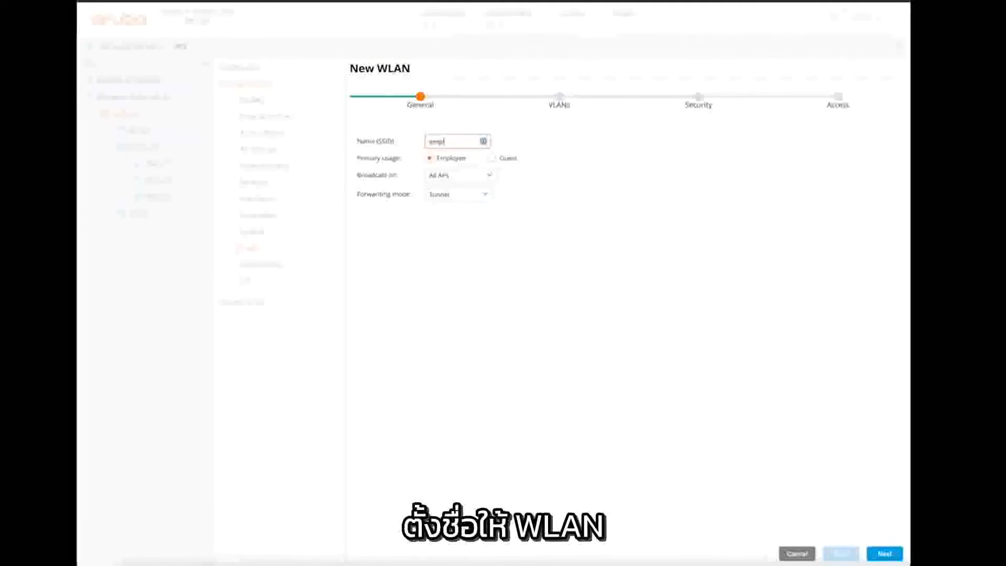
{"action": "type", "text": "oyeeitd"}
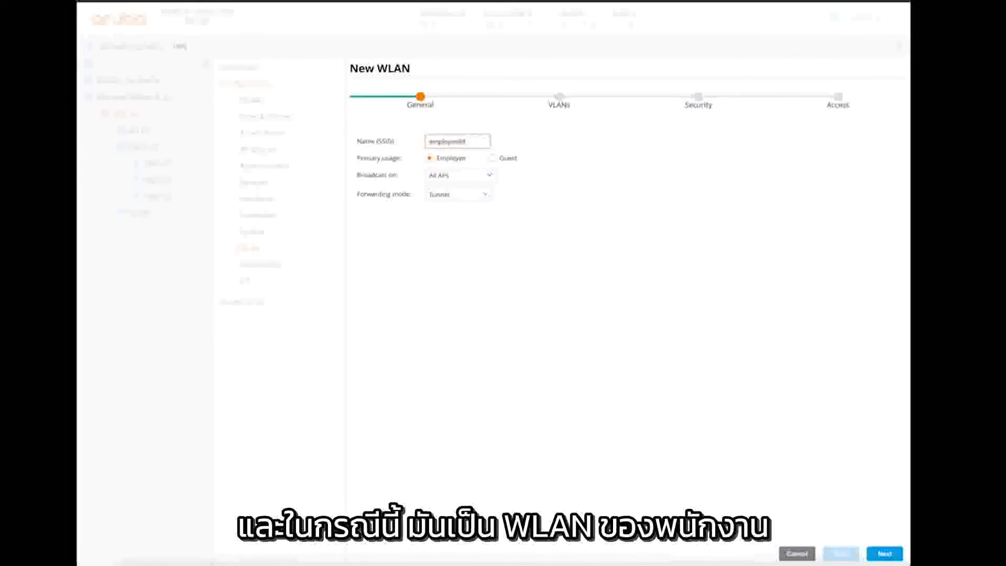
{"action": "left_click", "coordinate": [797, 449]}
{"action": "left_click", "coordinate": [884, 553]}
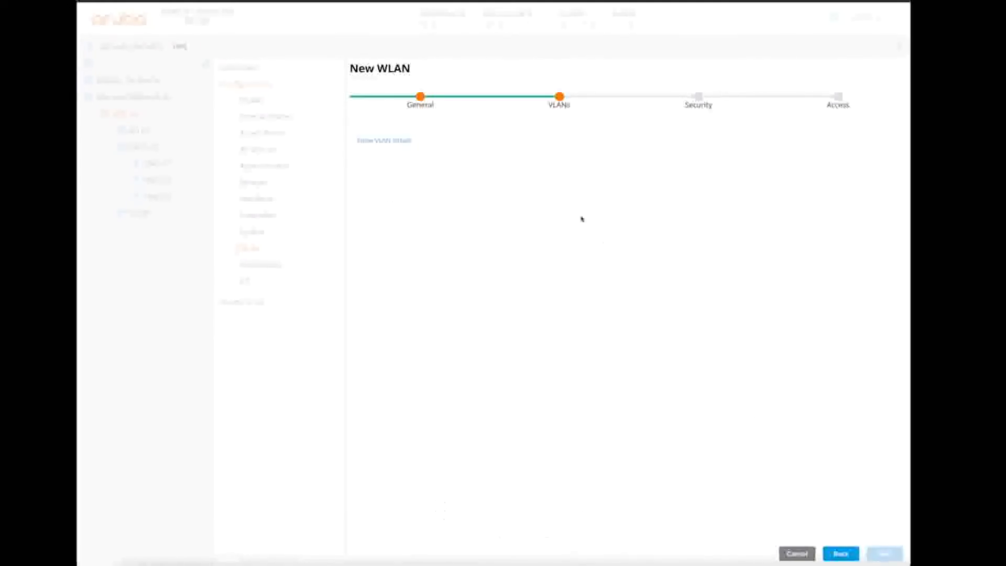
{"action": "left_click", "coordinate": [461, 145]}
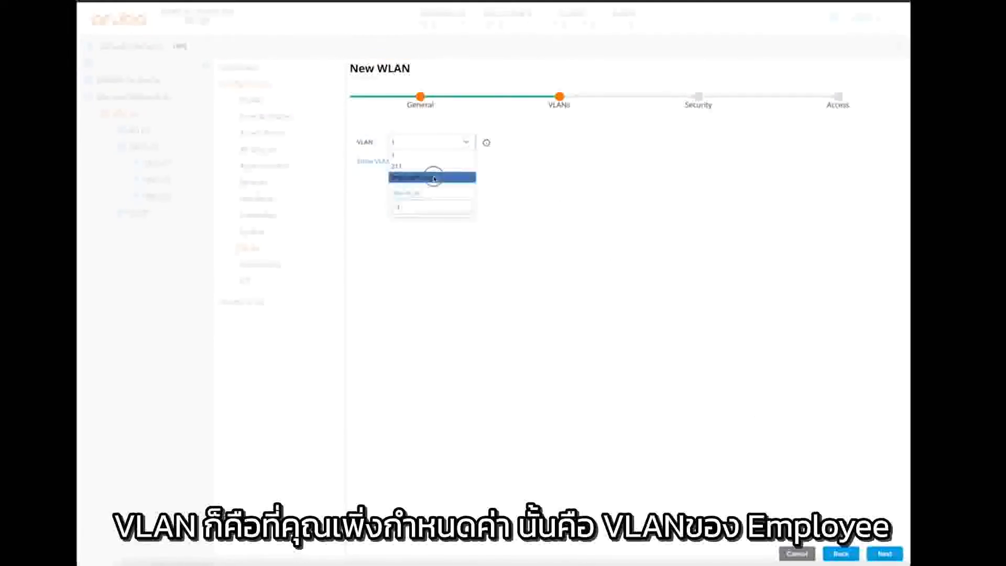
{"action": "left_click", "coordinate": [434, 179]}
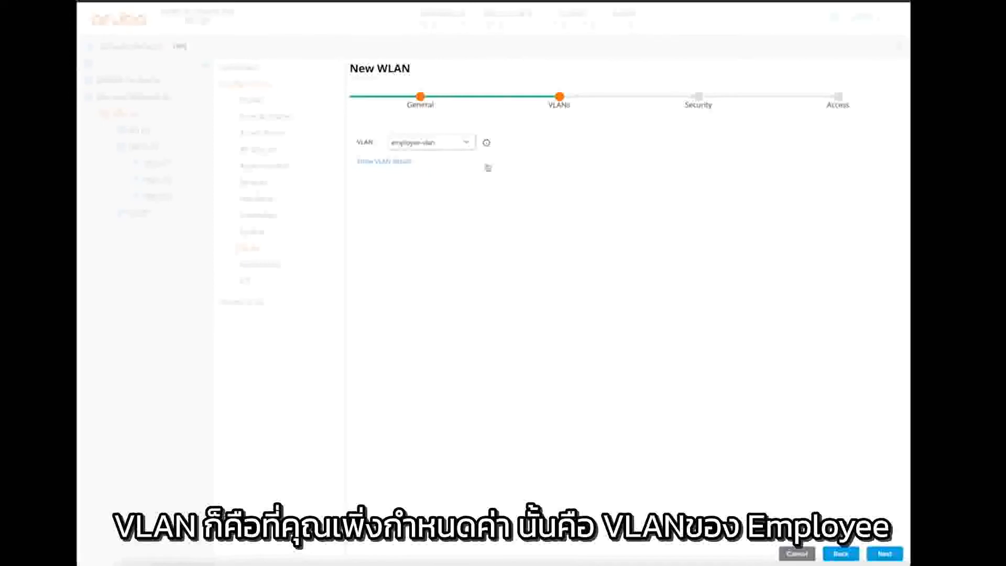
- Choose WPA2-Enterprise key management and begin adding an authentication server
{"action": "left_click", "coordinate": [885, 554]}
{"action": "left_click", "coordinate": [597, 153]}
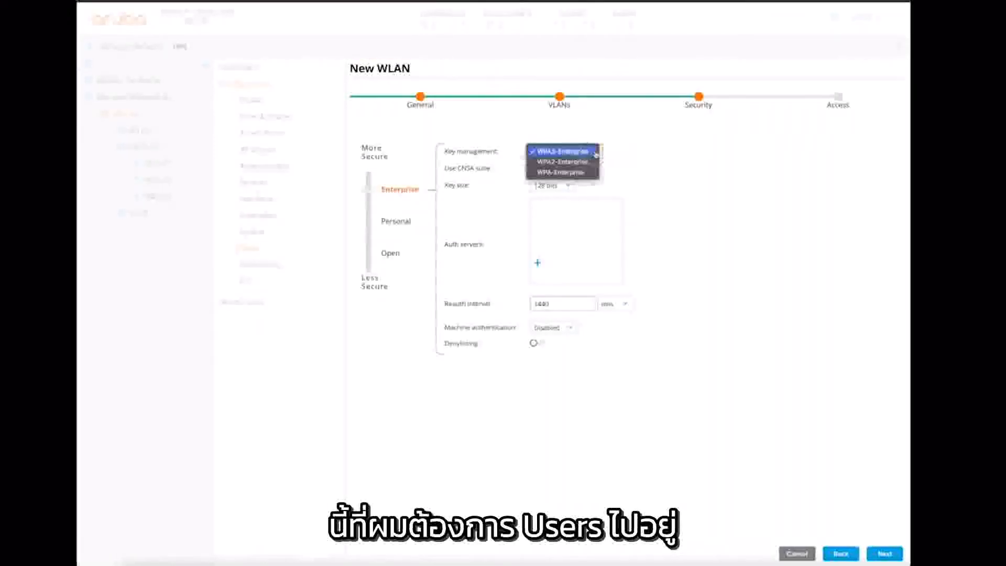
{"action": "left_click", "coordinate": [588, 163]}
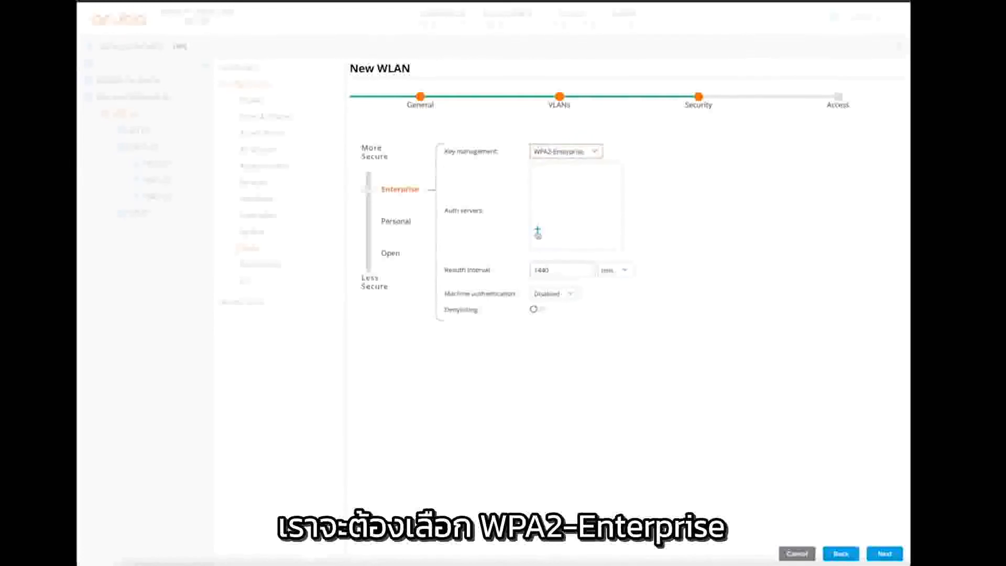
{"action": "left_click", "coordinate": [538, 231]}
- Create RADIUS server cppm at 10.10.200.100, ports 1812/1813, with its shared key entered twice
{"action": "left_click", "coordinate": [393, 149]}
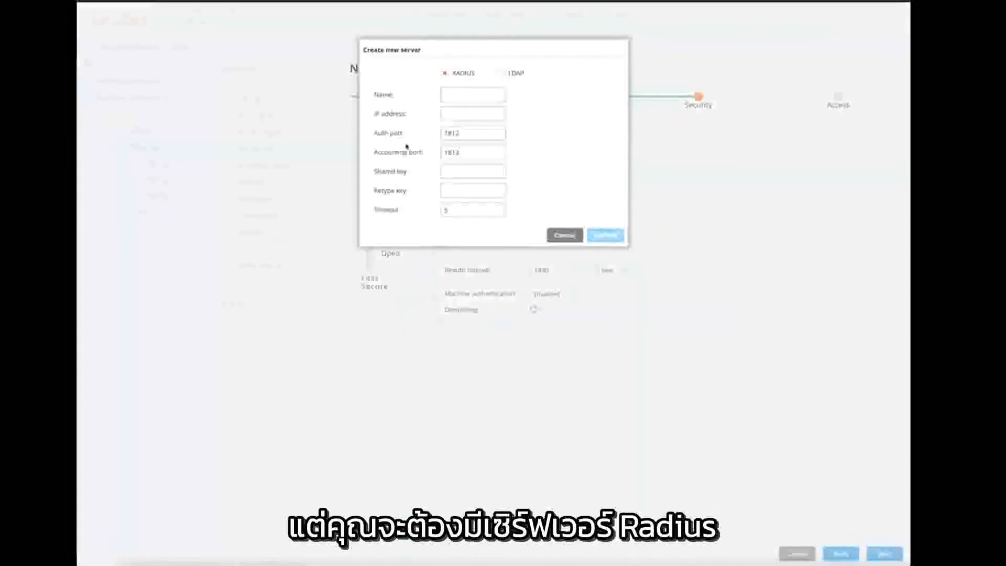
{"action": "type", "text": "cpp"}
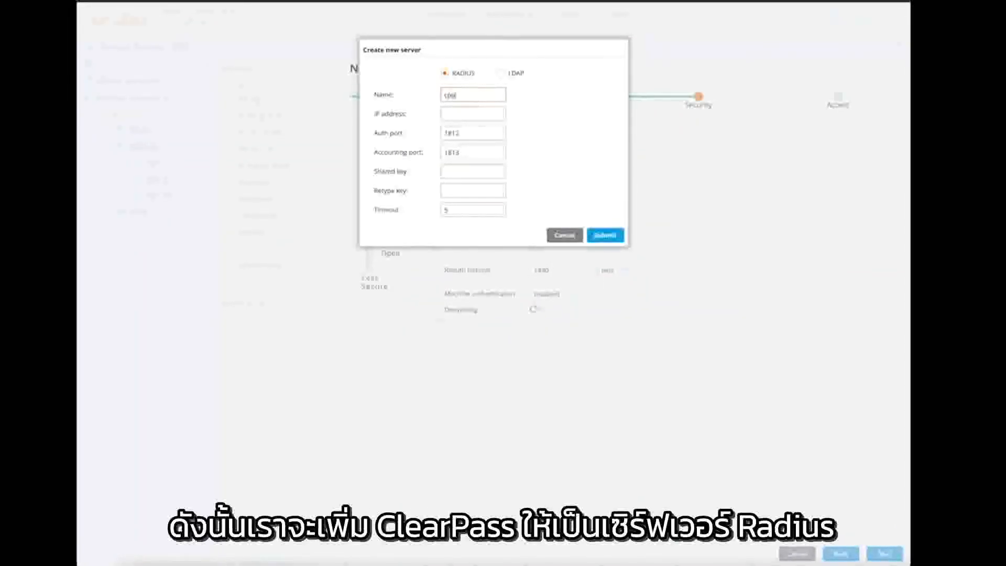
{"action": "type", "text": "m"}
{"action": "left_click", "coordinate": [471, 114]}
{"action": "type", "text": "10.10.200.1"}
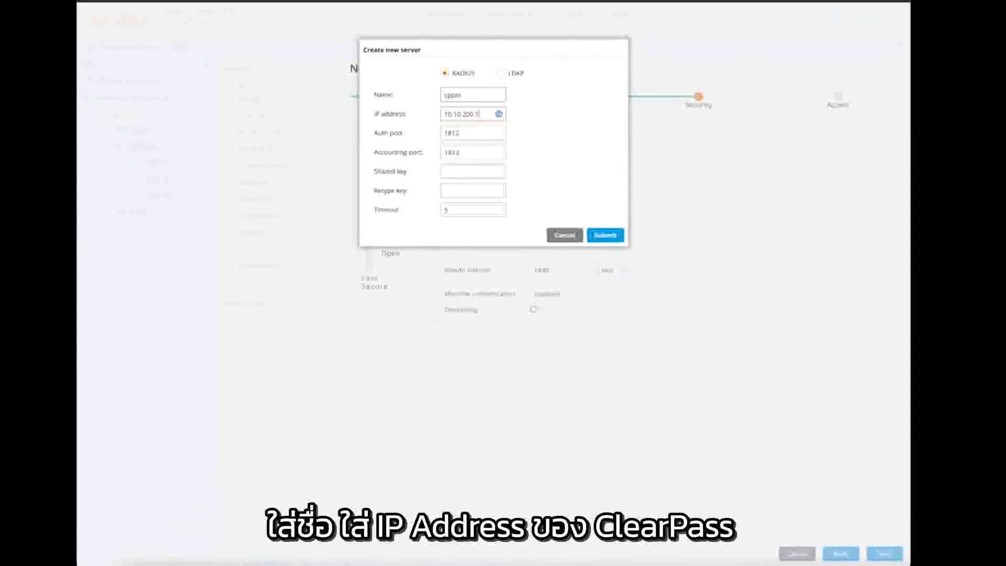
{"action": "key", "text": "Tab"}
{"action": "key", "text": "Tab"}
{"action": "key", "text": "Tab"}
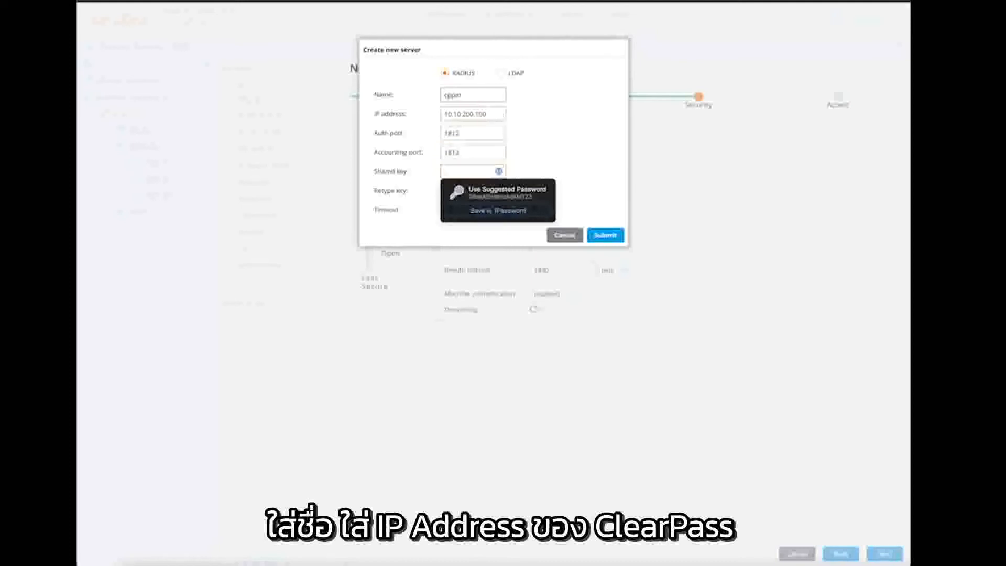
{"action": "type", "text": "aruba1"}
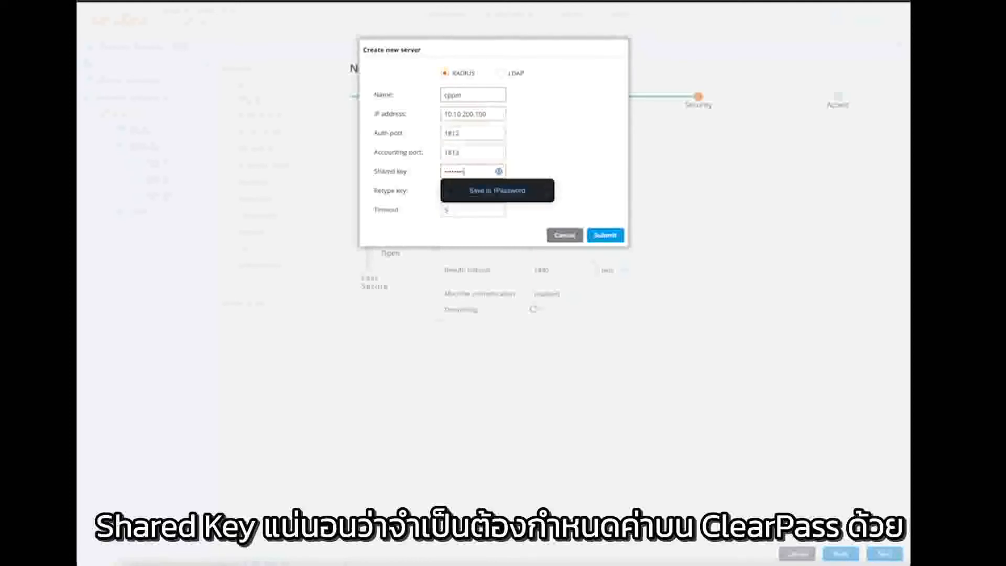
{"action": "key", "text": "Tab"}
{"action": "type", "text": "arub"}
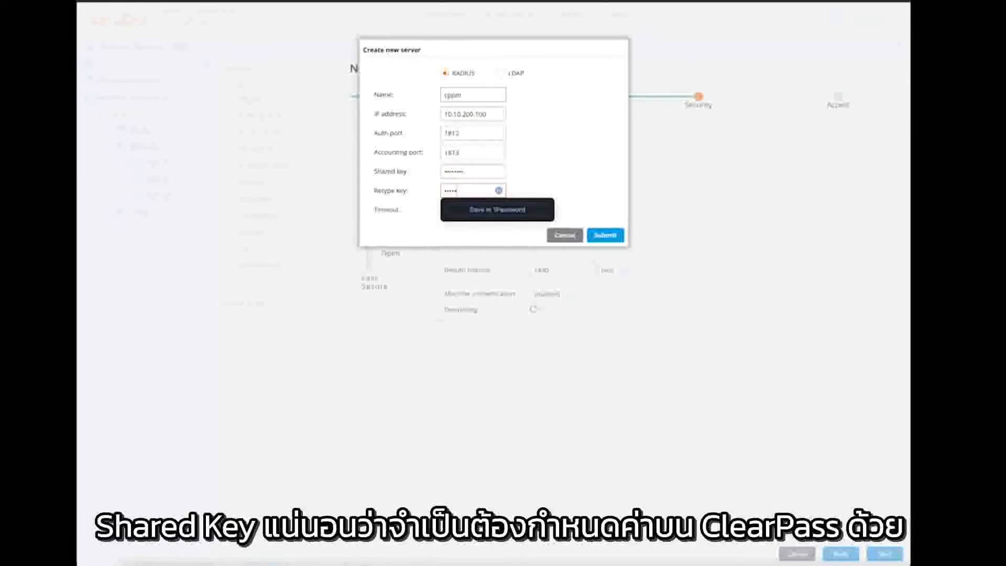
{"action": "type", "text": "a1"}
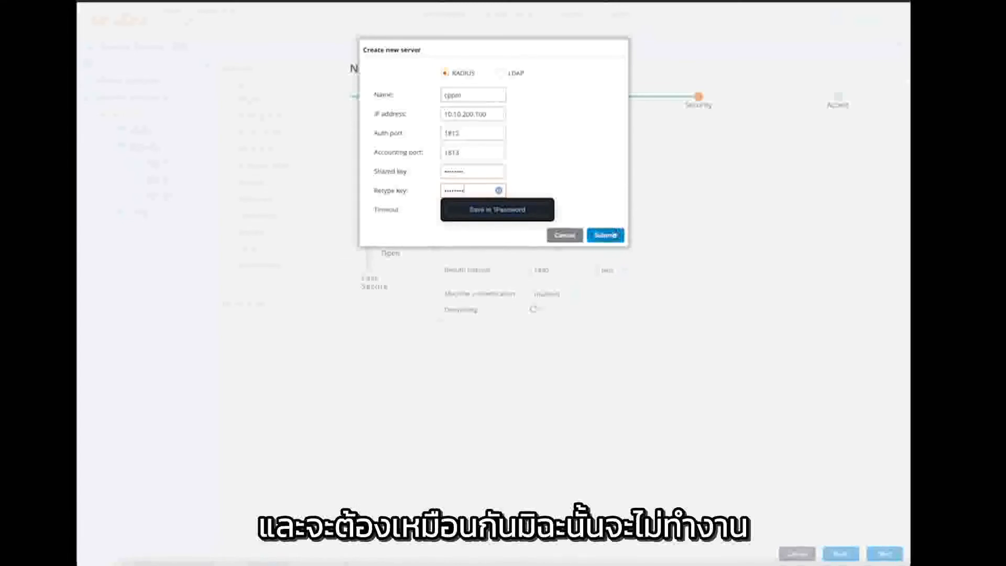
{"action": "left_click", "coordinate": [605, 235]}
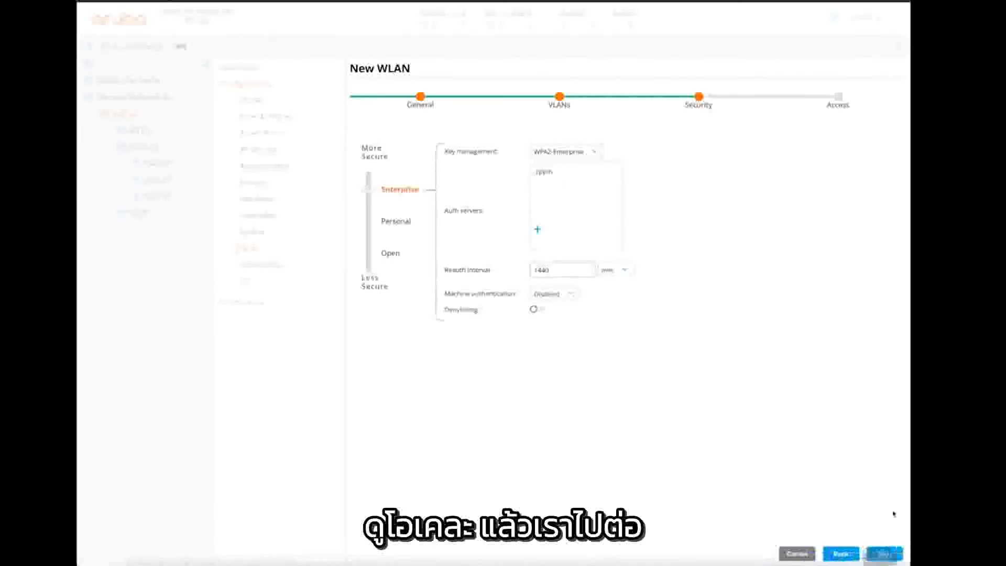
- Set the WLAN's default role to authenticated and finish the wizard
{"action": "left_click", "coordinate": [883, 553]}
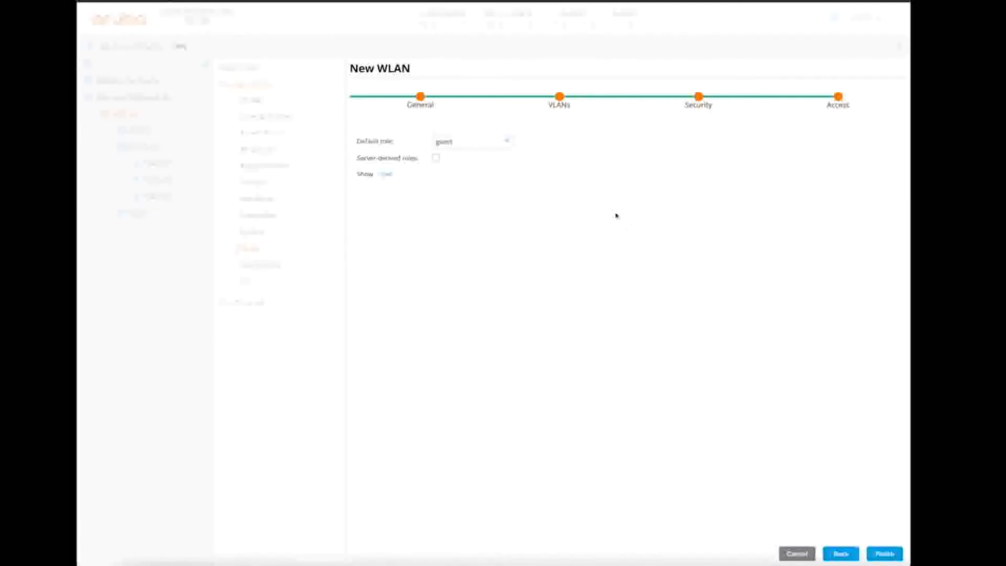
{"action": "left_click", "coordinate": [511, 143]}
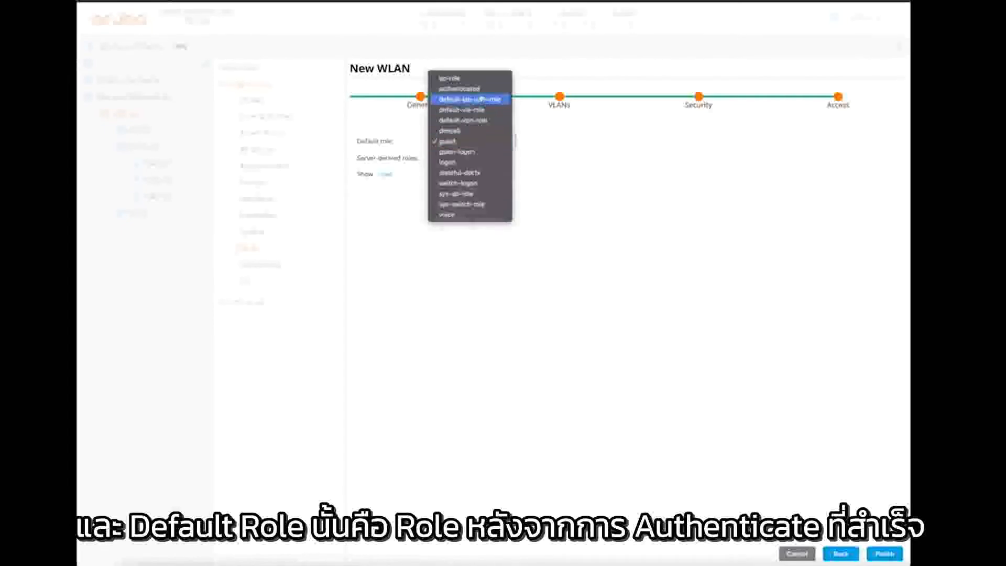
{"action": "left_click", "coordinate": [459, 88]}
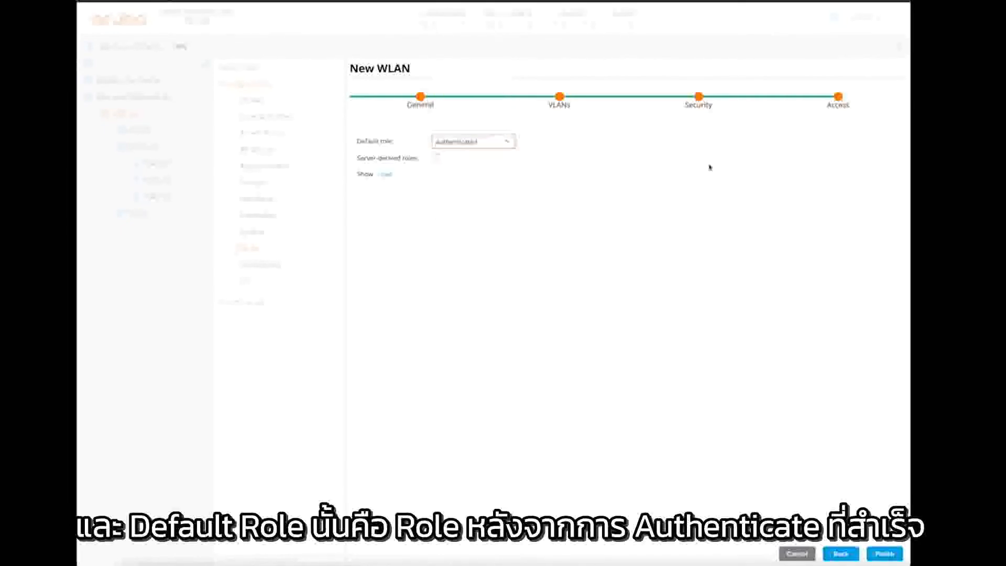
{"action": "left_click", "coordinate": [885, 553]}
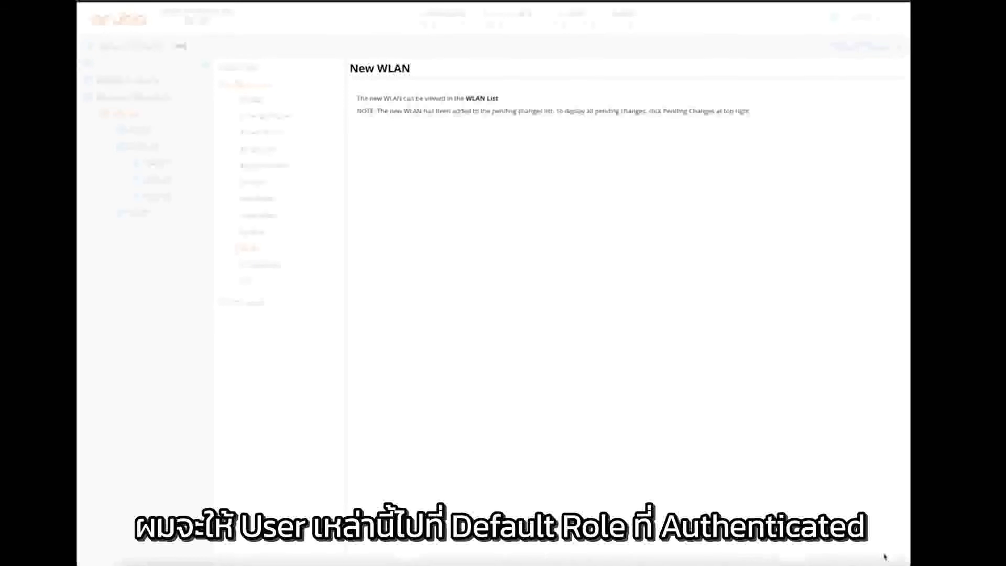
- Deploy the employee WLAN to the three EMEA controllers, then move to the terminal
{"action": "left_click", "coordinate": [858, 46]}
{"action": "left_click", "coordinate": [671, 132]}
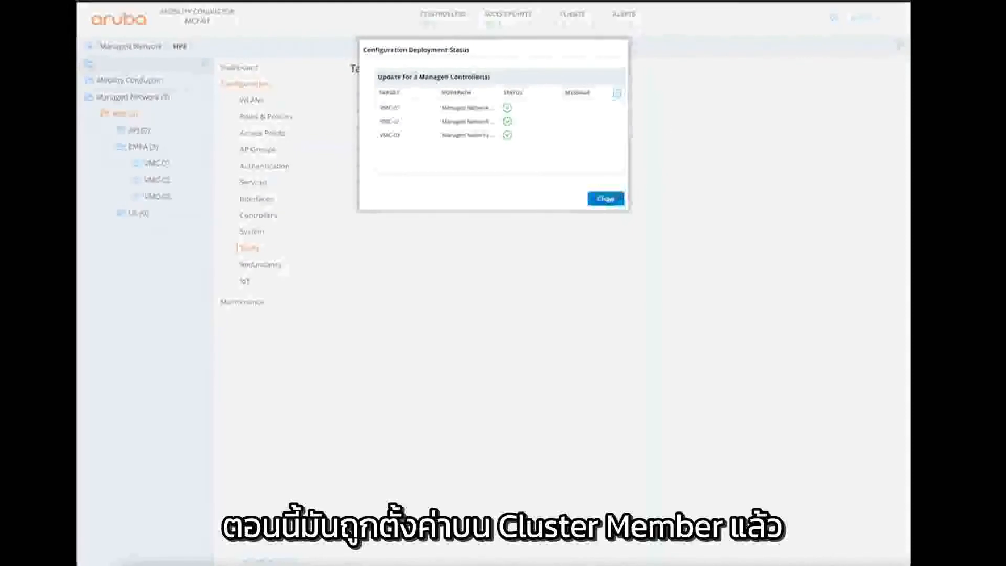
{"action": "left_click", "coordinate": [605, 200]}
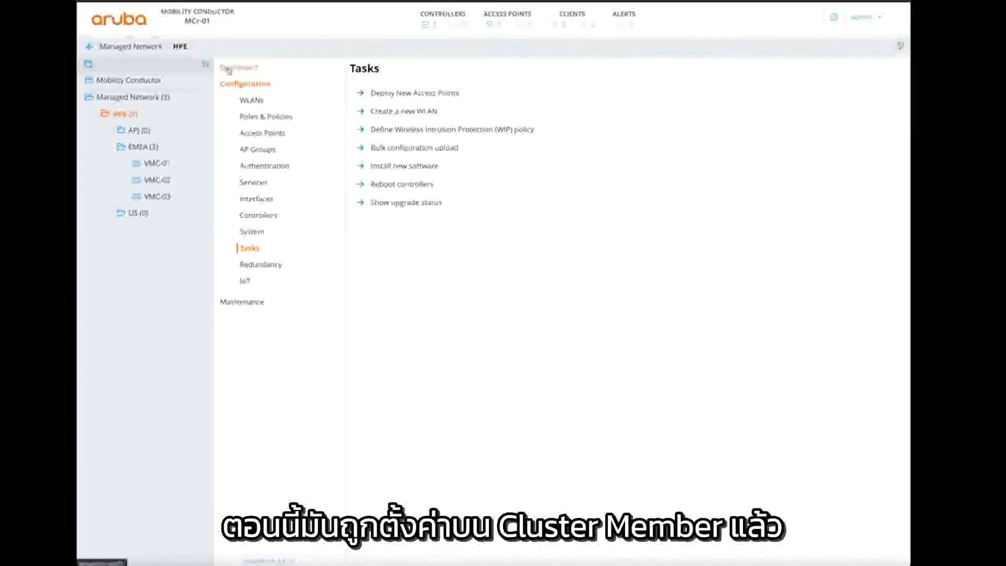
{"action": "mouse_move", "coordinate": [525, 560]}
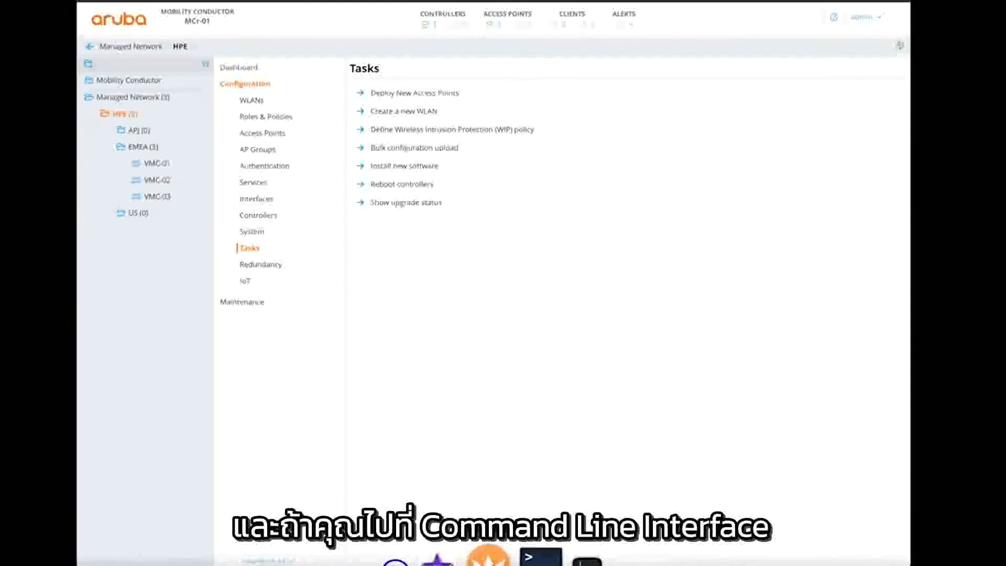
{"action": "left_click", "coordinate": [541, 557]}
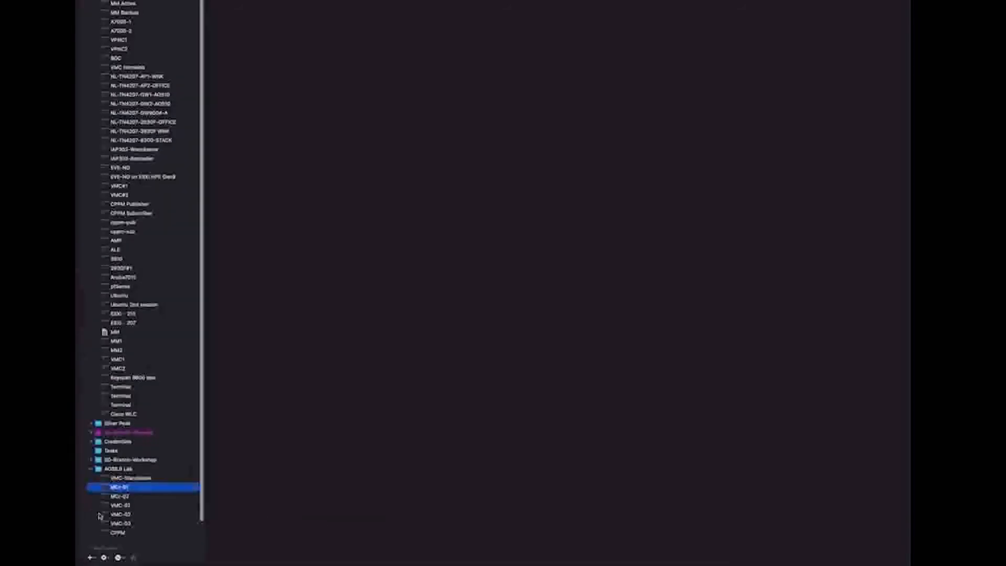
- On VMC-01, run show ap bss-table to confirm employee89 on 2.4 and 5 GHz on ap-303-2
{"action": "double_click", "coordinate": [116, 505]}
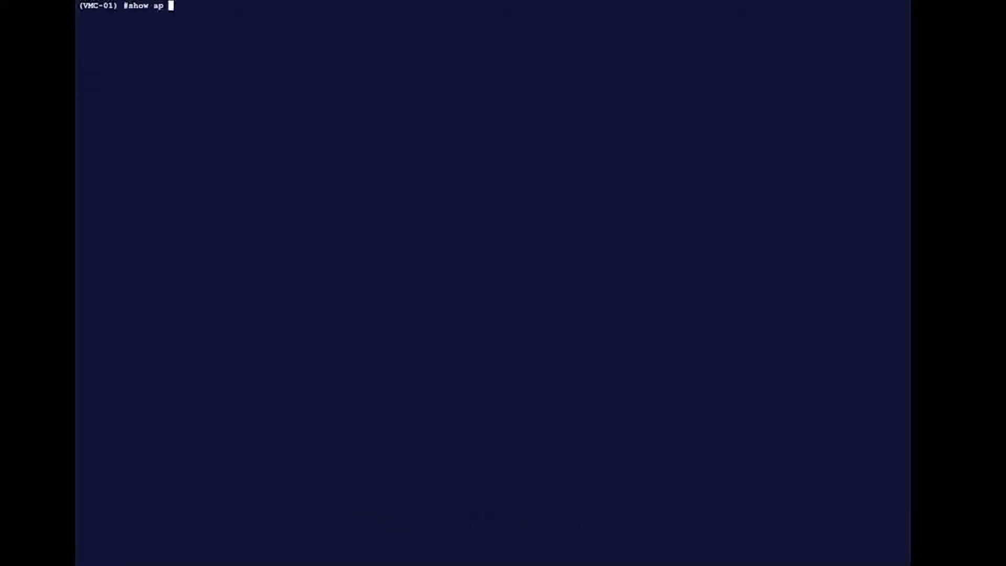
{"action": "type", "text": "-table"}
{"action": "key", "text": "Return"}
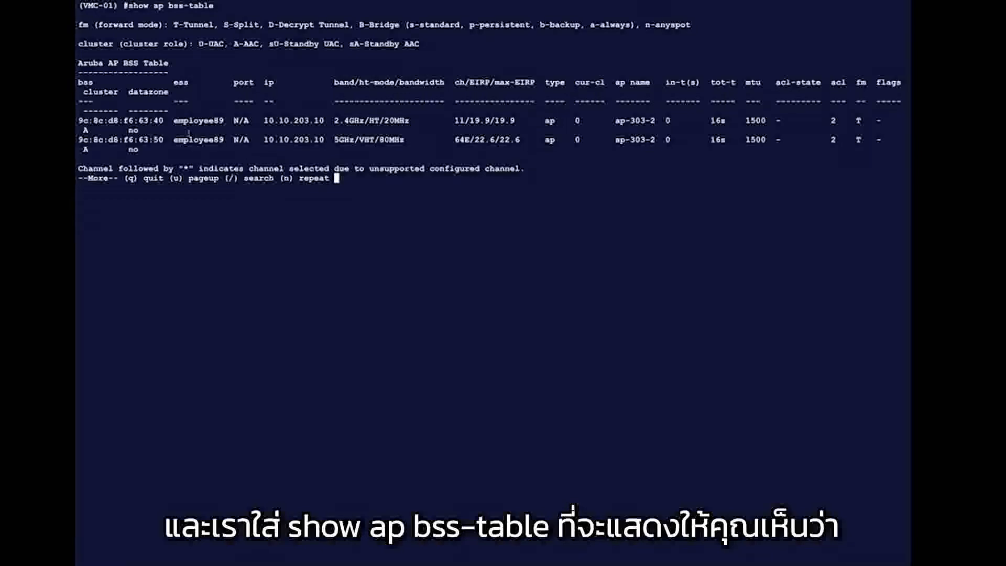
{"action": "left_click_drag", "start_coordinate": [169, 120], "coordinate": [225, 121]}
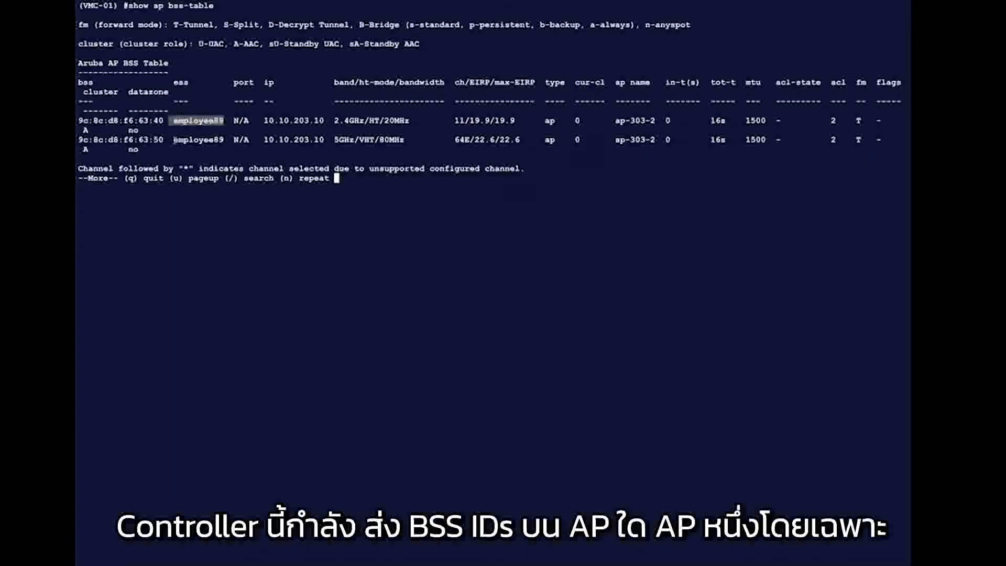
{"action": "left_click_drag", "start_coordinate": [174, 139], "coordinate": [216, 140]}
{"action": "left_click_drag", "start_coordinate": [336, 140], "coordinate": [350, 121]}
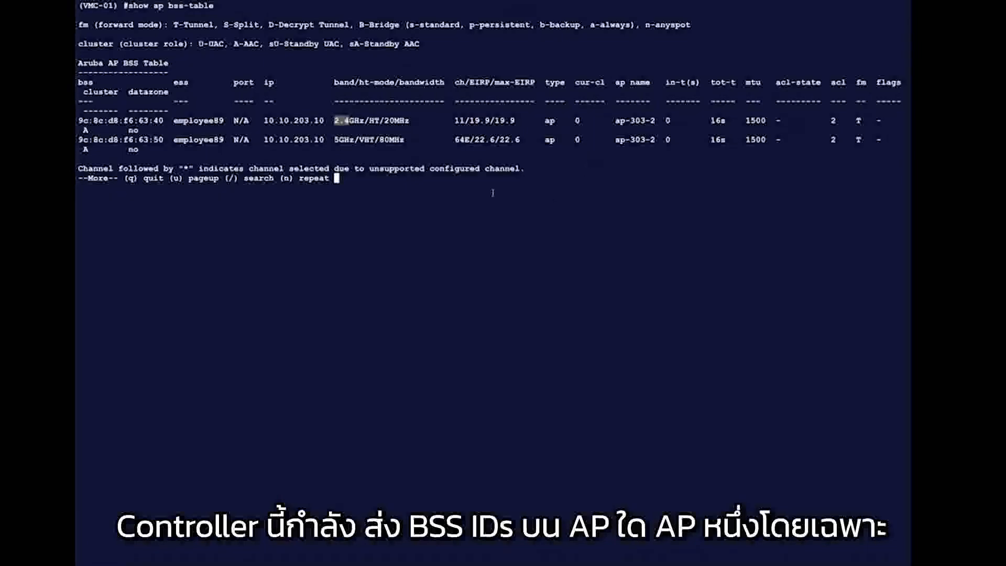
{"action": "key", "text": "space"}
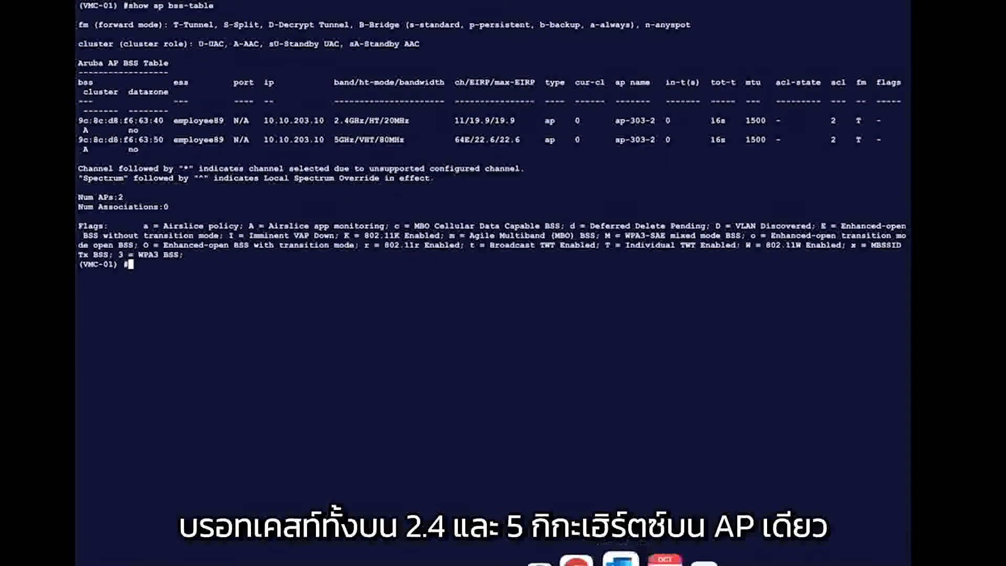
{"action": "left_click", "coordinate": [601, 559]}
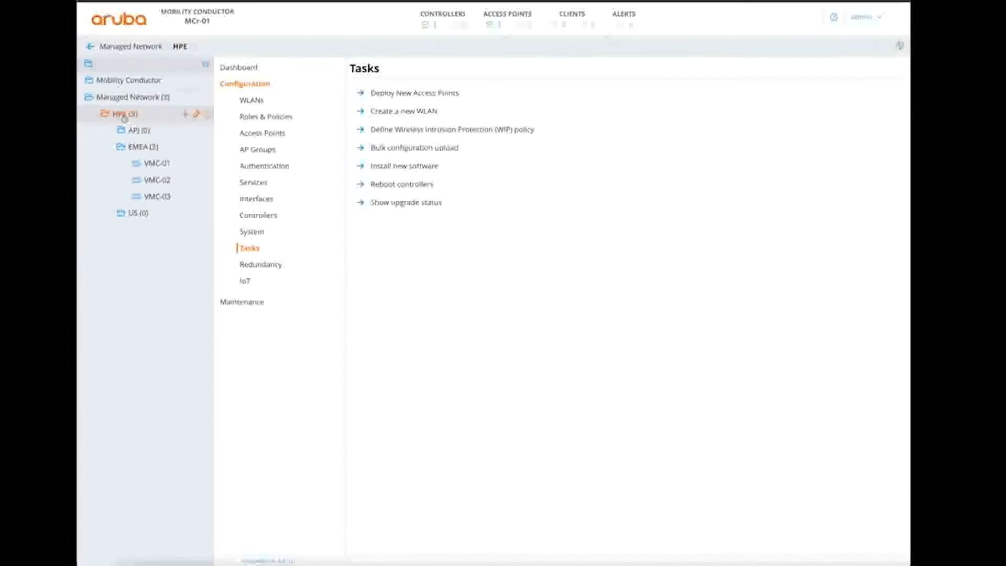
- Add a Dynamic Authorization (CoA) server at 10.10.200.100 under All Servers
{"action": "left_click", "coordinate": [265, 167]}
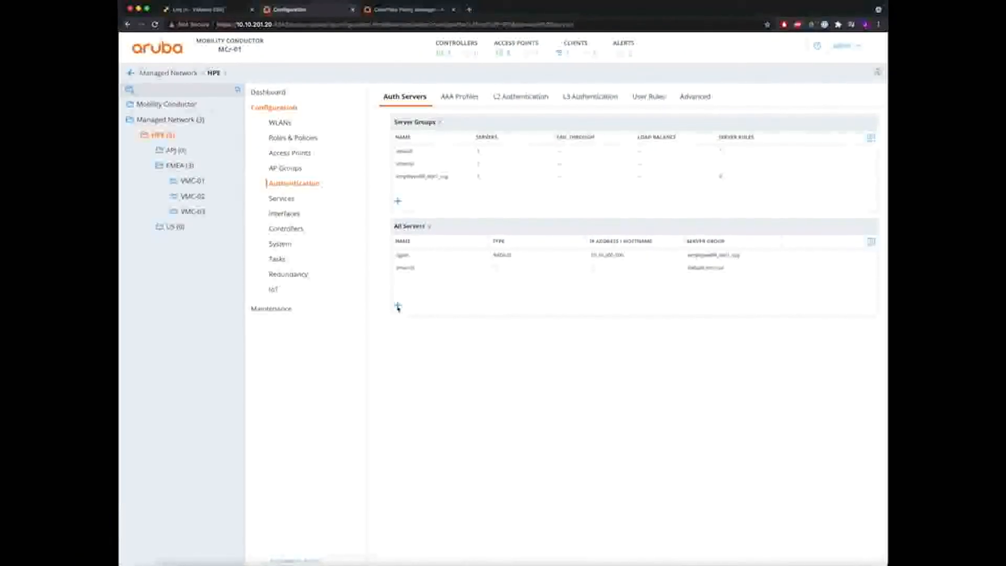
{"action": "left_click", "coordinate": [398, 305]}
{"action": "left_click", "coordinate": [506, 118]}
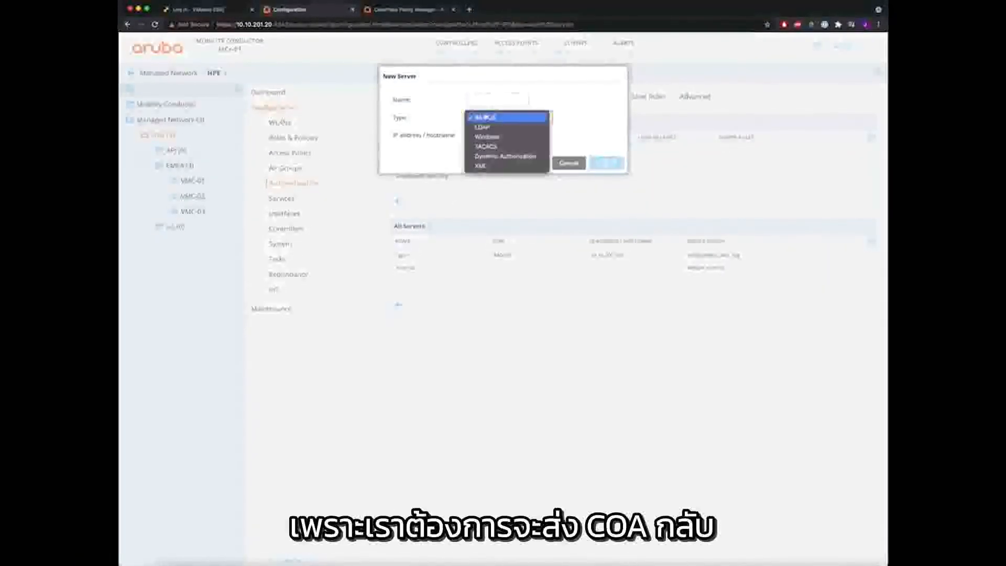
{"action": "left_click", "coordinate": [505, 156]}
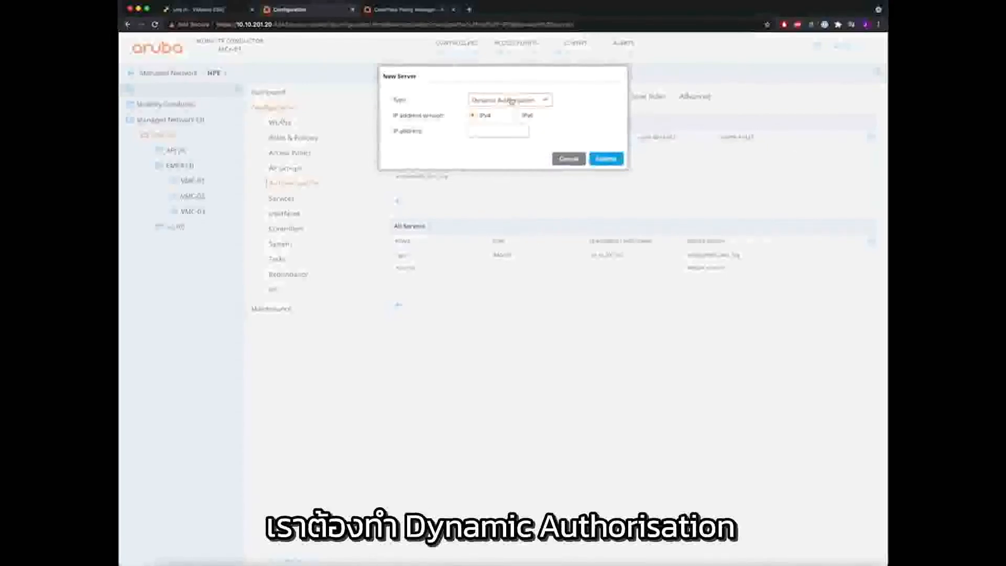
{"action": "left_click", "coordinate": [485, 130]}
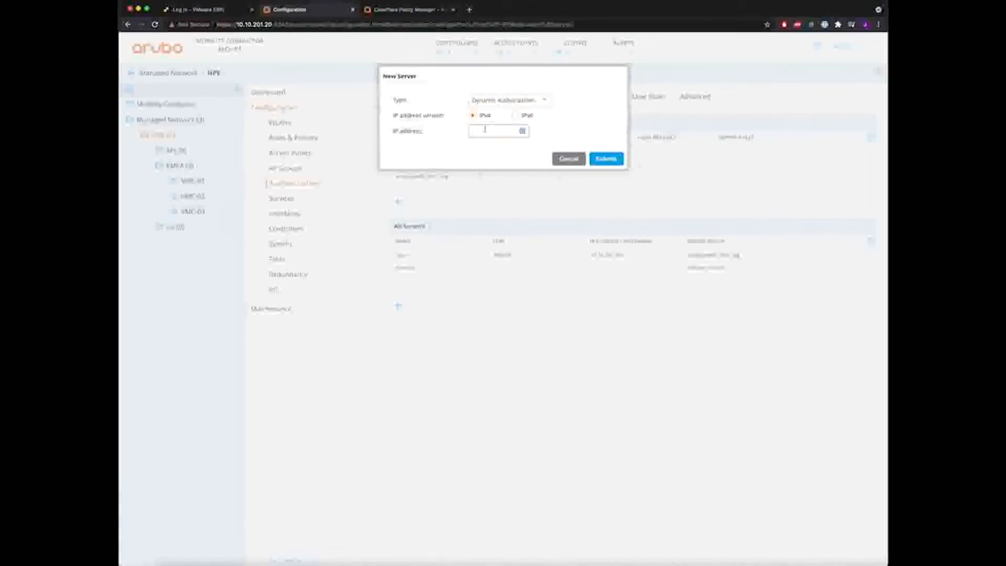
{"action": "type", "text": "10"}
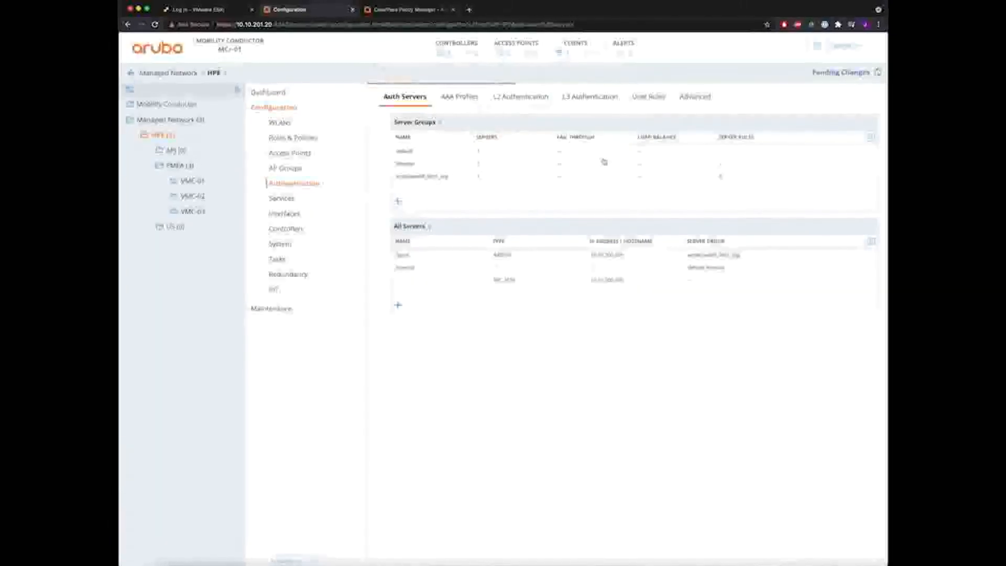
{"action": "left_click", "coordinate": [606, 159]}
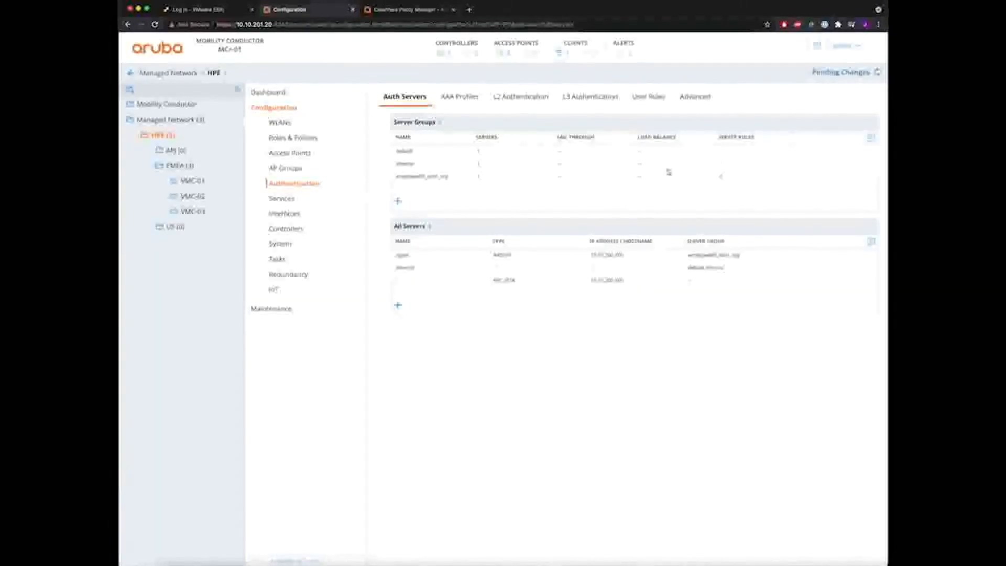
- Replace the CoA server's prefilled key with the shared key and save it
{"action": "left_click", "coordinate": [507, 281]}
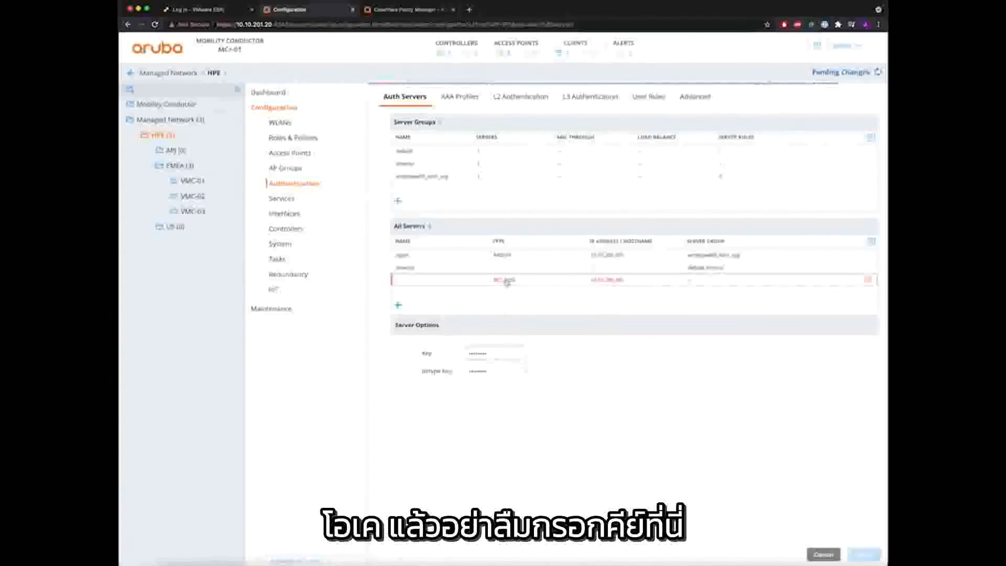
{"action": "left_click", "coordinate": [504, 353]}
{"action": "key", "text": "BackSpace"}
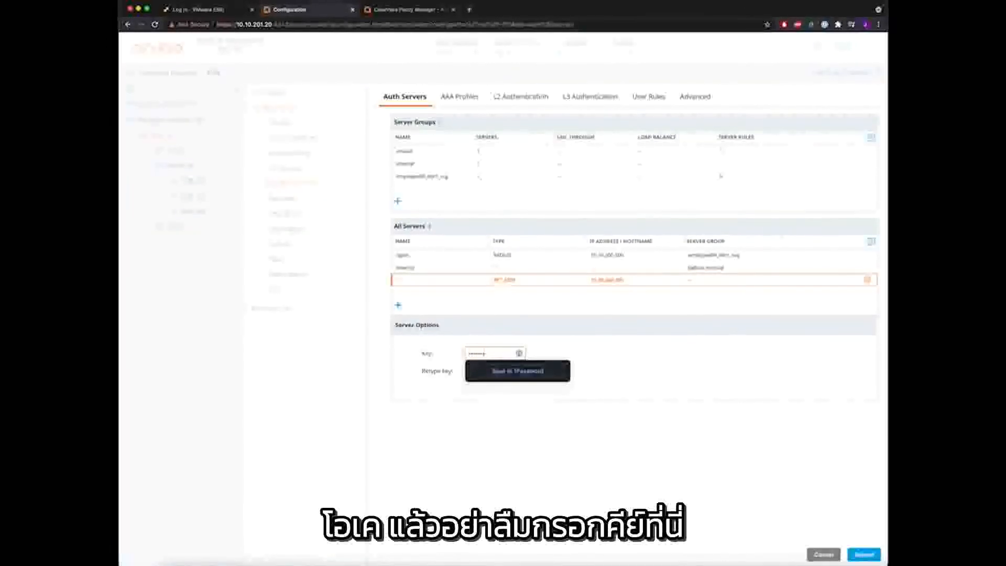
{"action": "key", "text": "BackSpace"}
{"action": "key", "text": "BackSpace"}
{"action": "type", "text": "******"}
{"action": "key", "text": "Tab"}
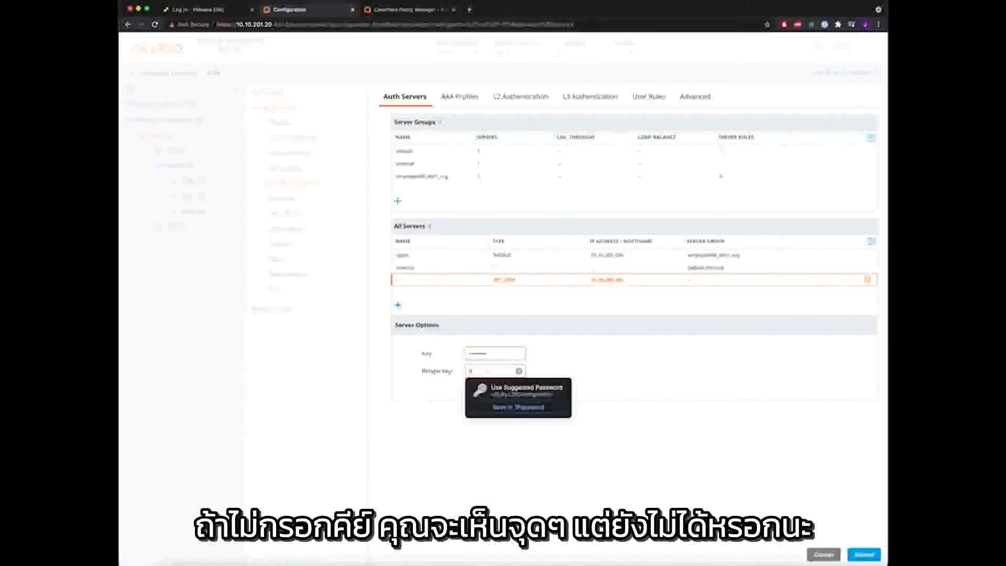
{"action": "type", "text": "******"}
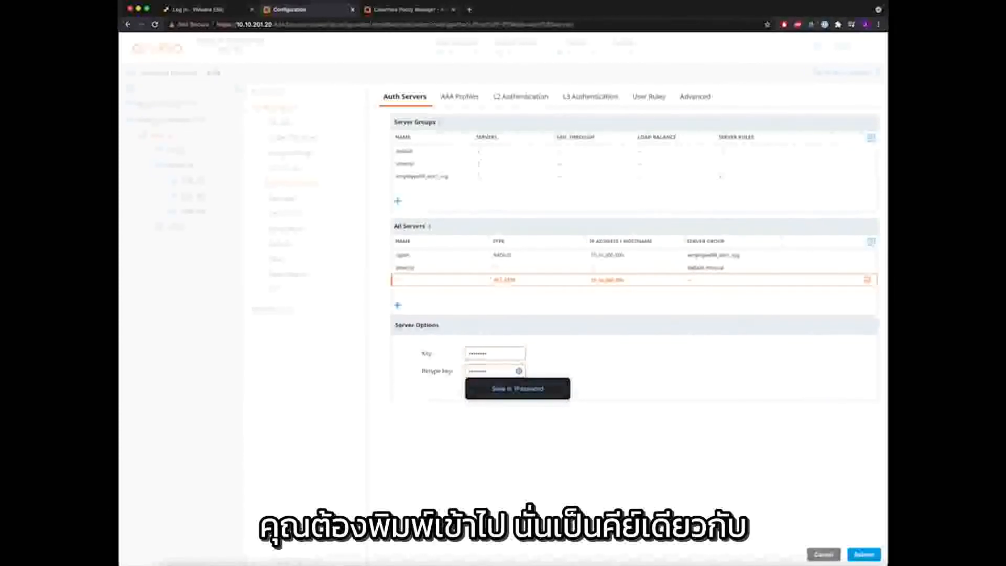
{"action": "left_click", "coordinate": [626, 391]}
{"action": "left_click", "coordinate": [865, 555]}
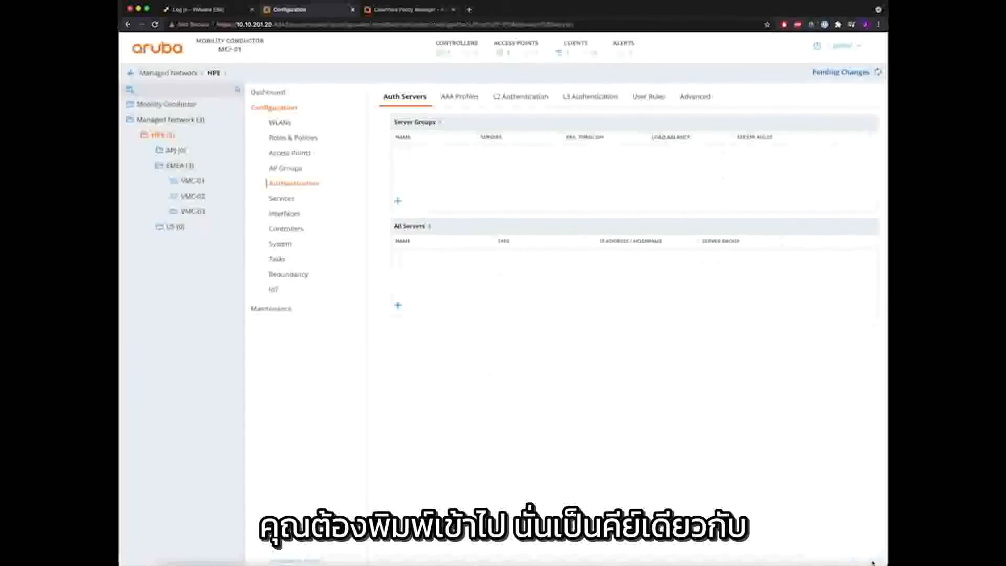
- Deploy the CoA server to VMC-01, VMC-02 and VMC-03, then show AAA Profiles
{"action": "left_click", "coordinate": [850, 76]}
{"action": "left_click", "coordinate": [361, 121]}
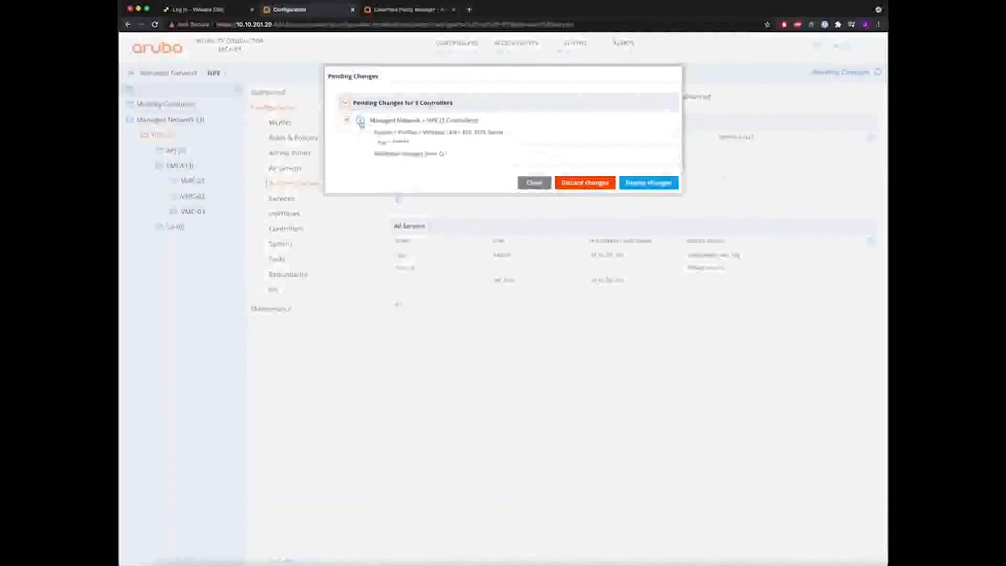
{"action": "left_click", "coordinate": [645, 183]}
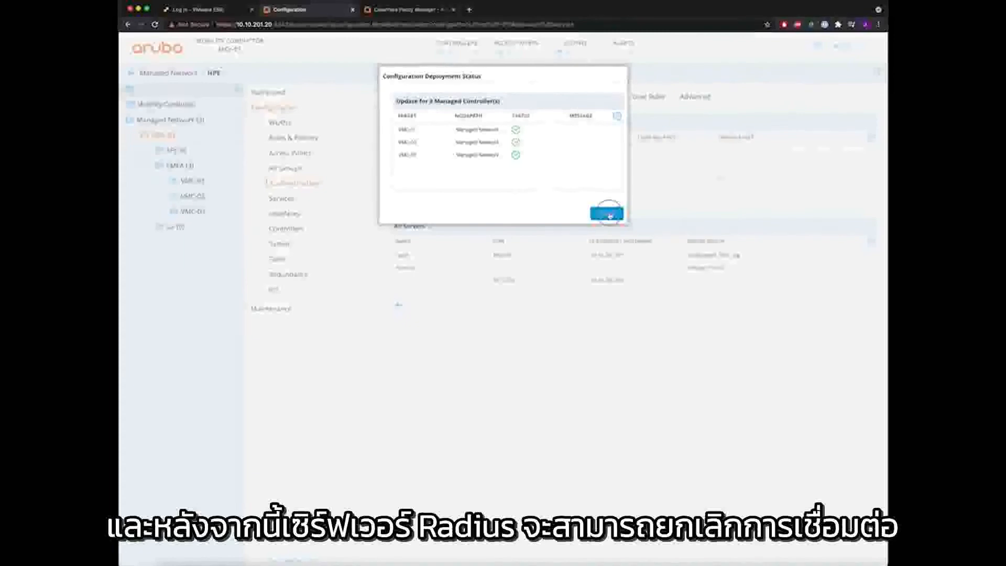
{"action": "left_click", "coordinate": [606, 213]}
{"action": "left_click", "coordinate": [455, 97]}
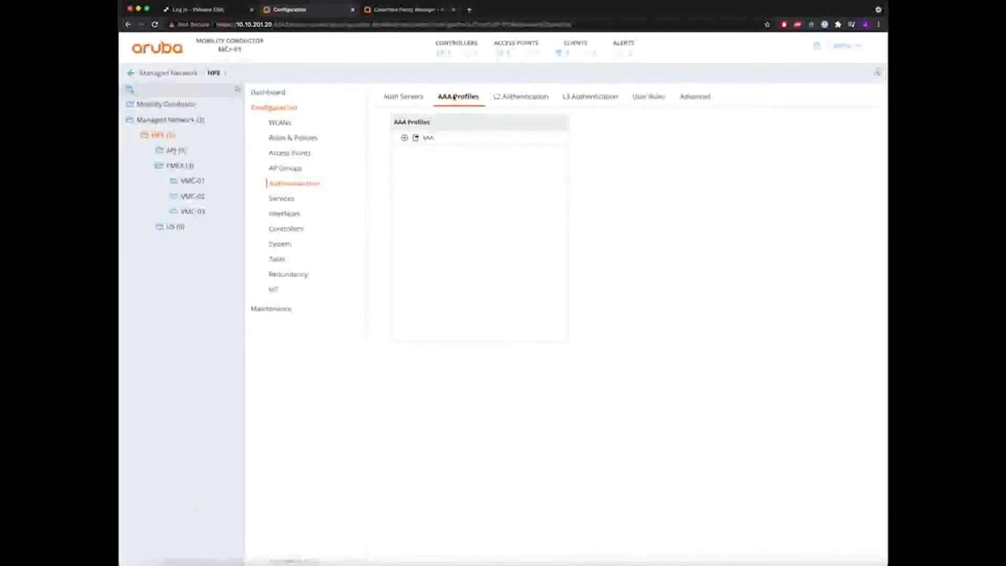
- Add RFC 3576 server 10.10.200.100 to the employee69_aaa_prof profile and submit
{"action": "left_click", "coordinate": [405, 138]}
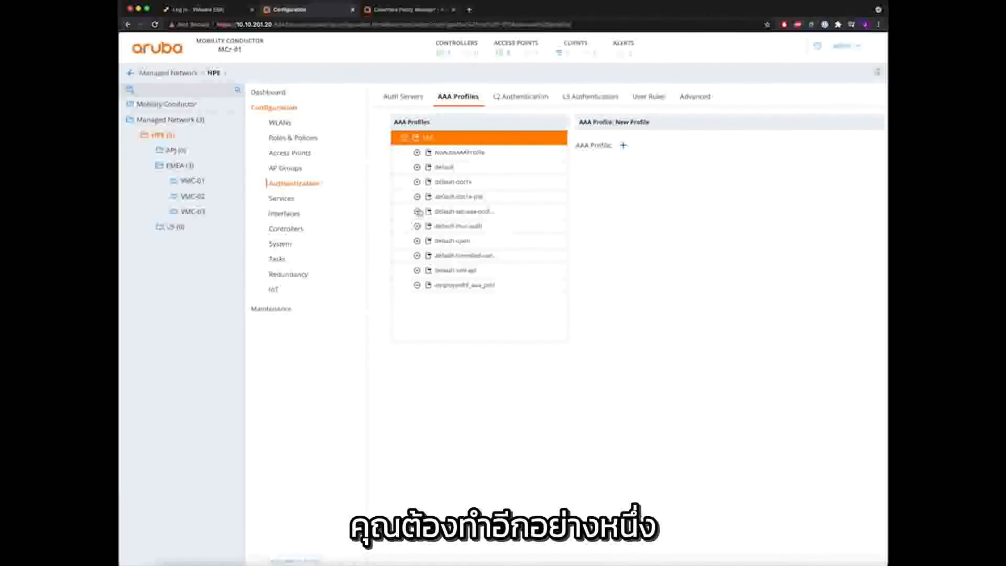
{"action": "left_click", "coordinate": [418, 285]}
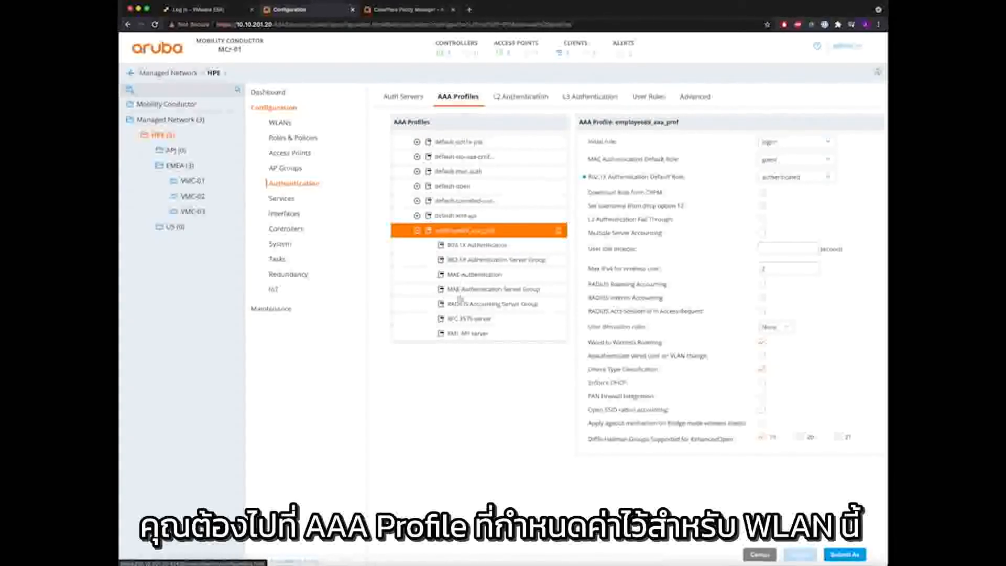
{"action": "left_click", "coordinate": [463, 321]}
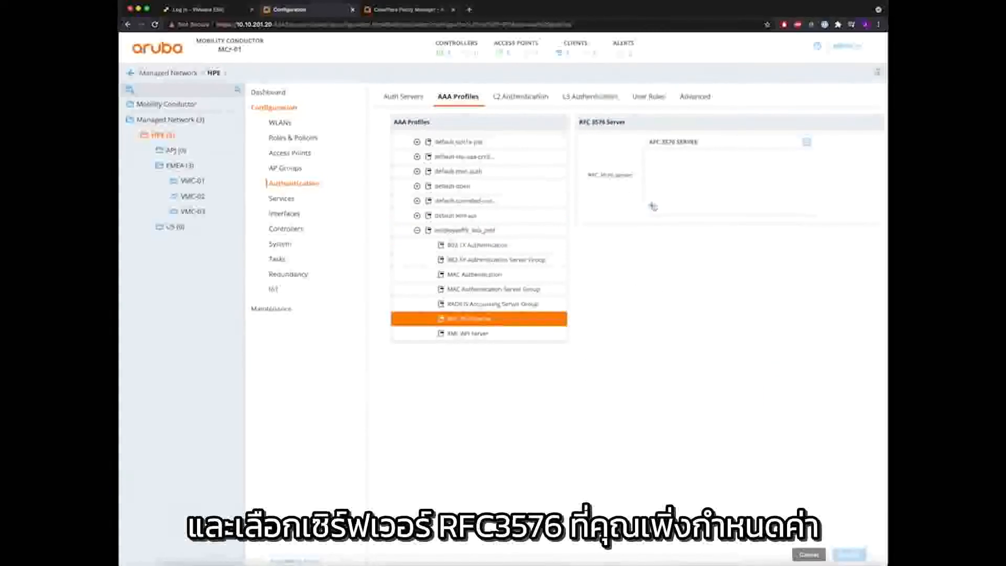
{"action": "left_click", "coordinate": [655, 206]}
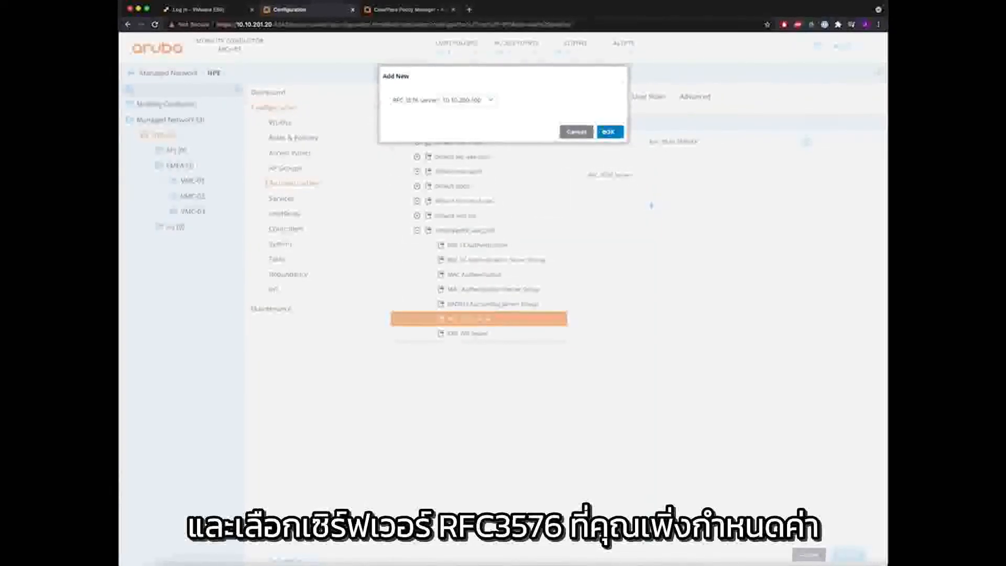
{"action": "left_click", "coordinate": [616, 132]}
{"action": "left_click", "coordinate": [849, 554]}
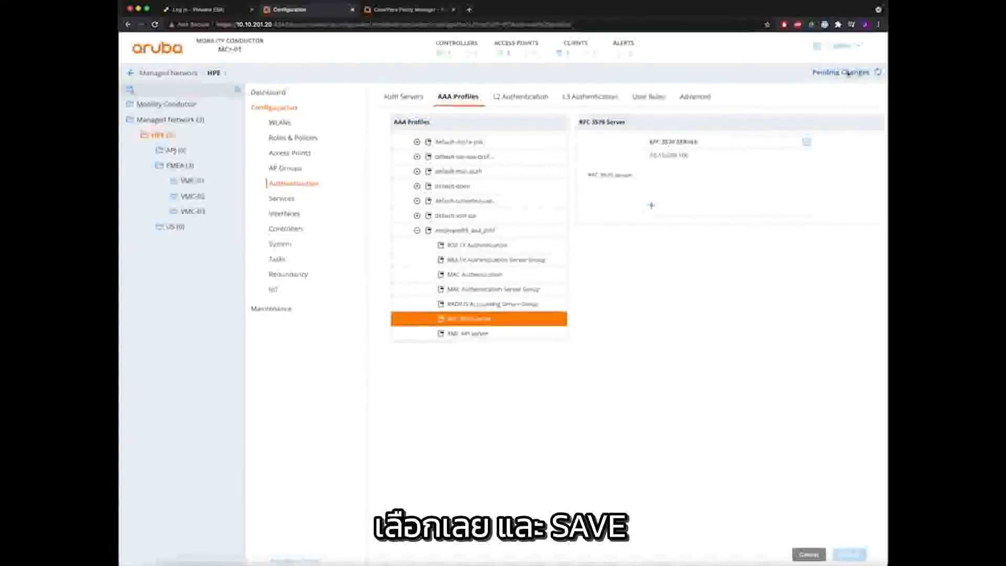
- Deploy the AAA profile change to the controllers
{"action": "left_click", "coordinate": [848, 74]}
{"action": "left_click", "coordinate": [657, 153]}
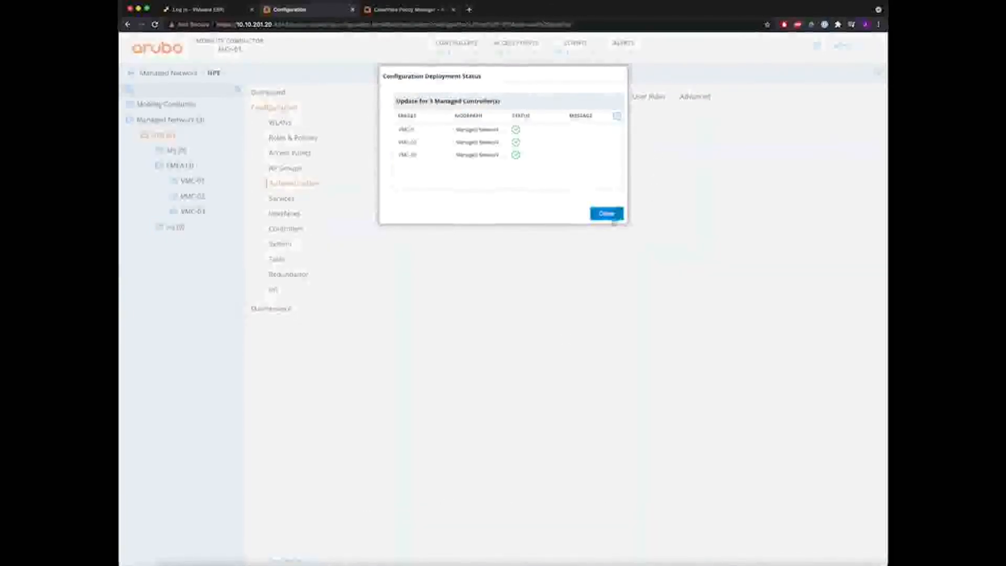
{"action": "left_click", "coordinate": [608, 214]}
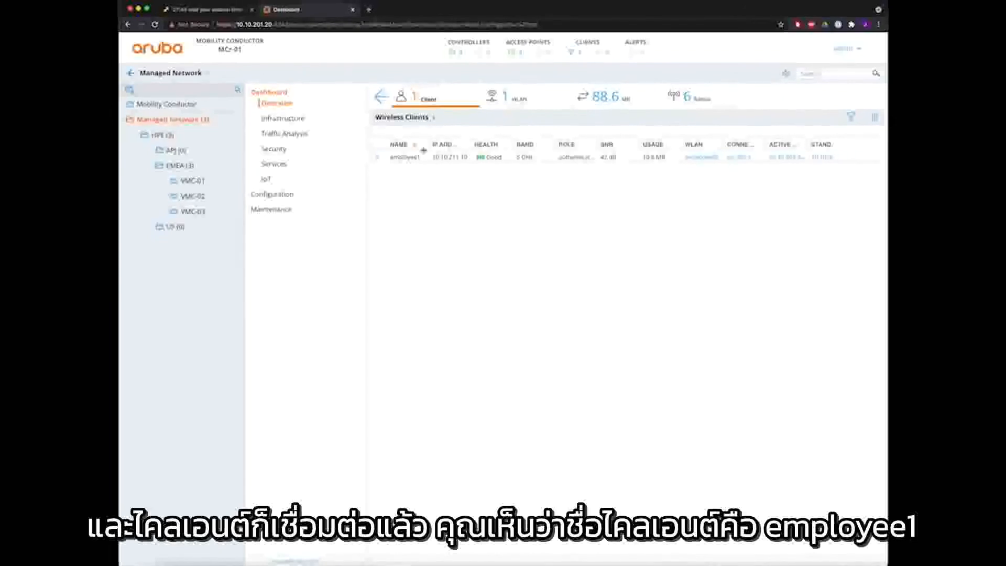
- Review employee1's client details and HPE group traffic analysis, then return to the controller terminal
{"action": "left_click", "coordinate": [379, 159]}
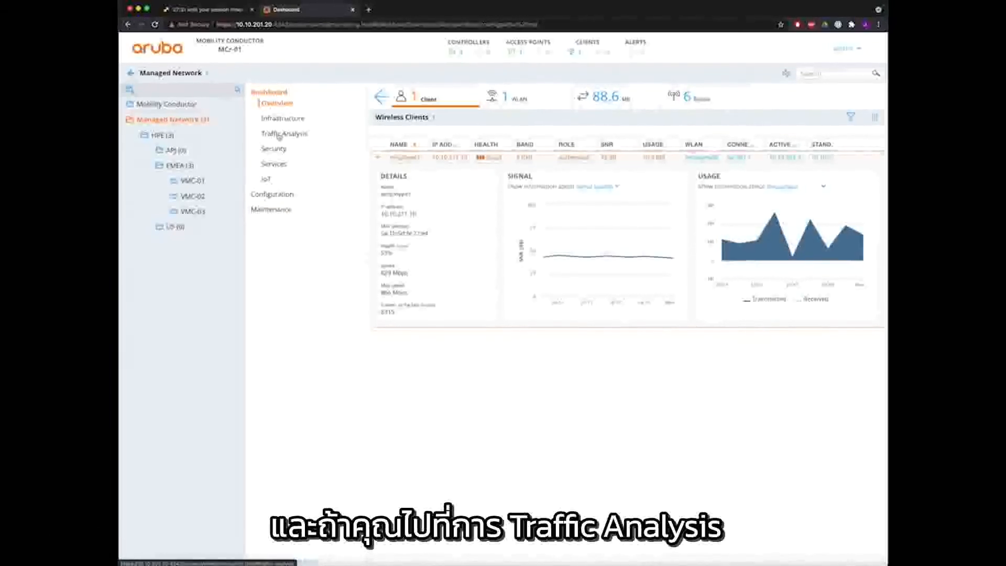
{"action": "left_click", "coordinate": [163, 136]}
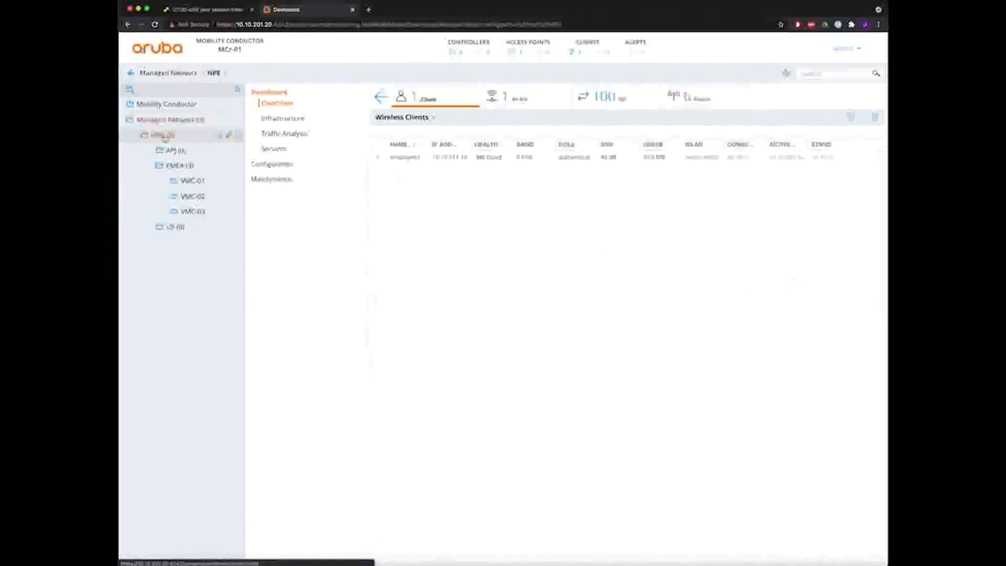
{"action": "left_click", "coordinate": [283, 134]}
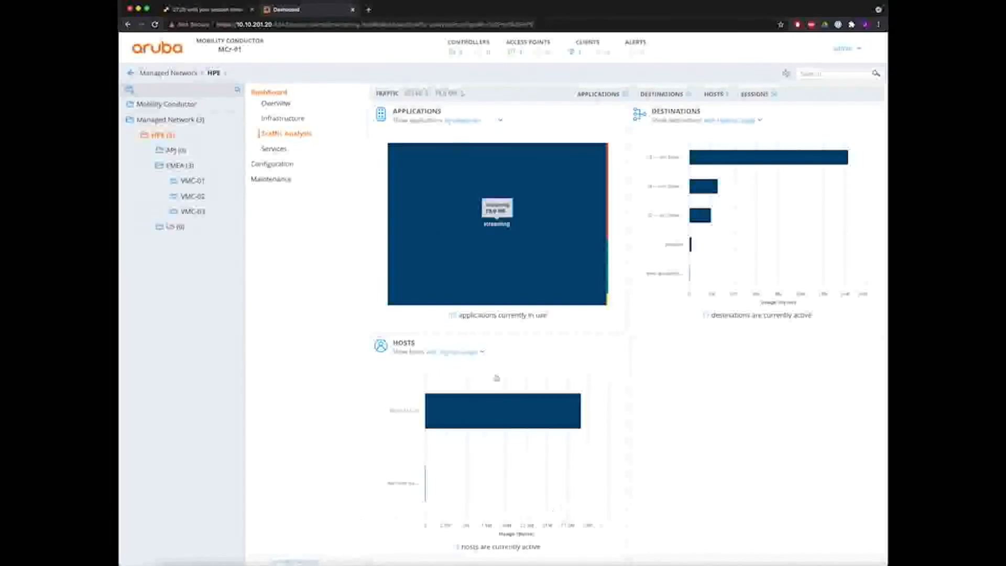
{"action": "left_click", "coordinate": [547, 558]}
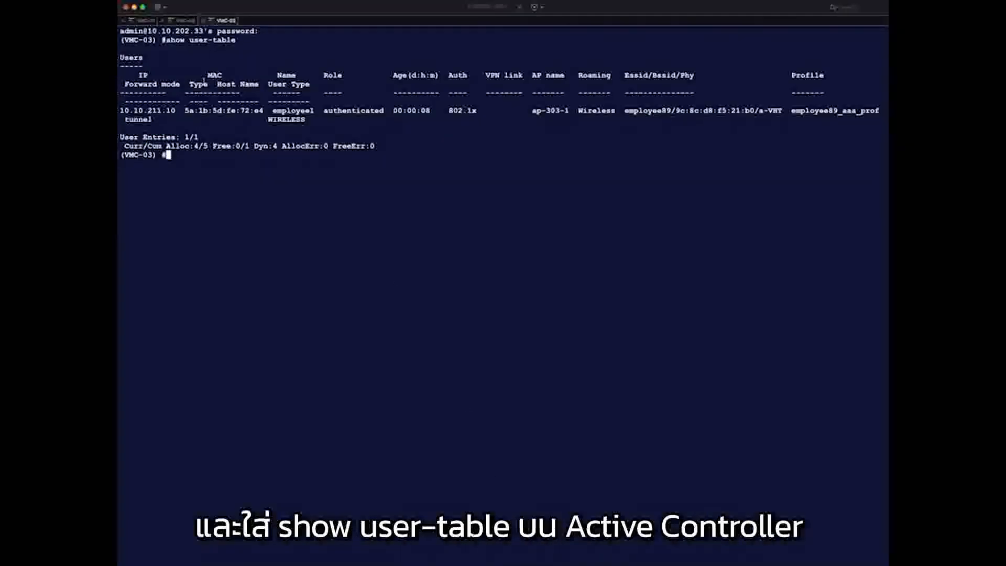
- Confirm VMC-03's user table shows employee1 authenticated via 802.1x, then switch to VMC-02's session
{"action": "left_click_drag", "start_coordinate": [164, 40], "coordinate": [246, 44]}
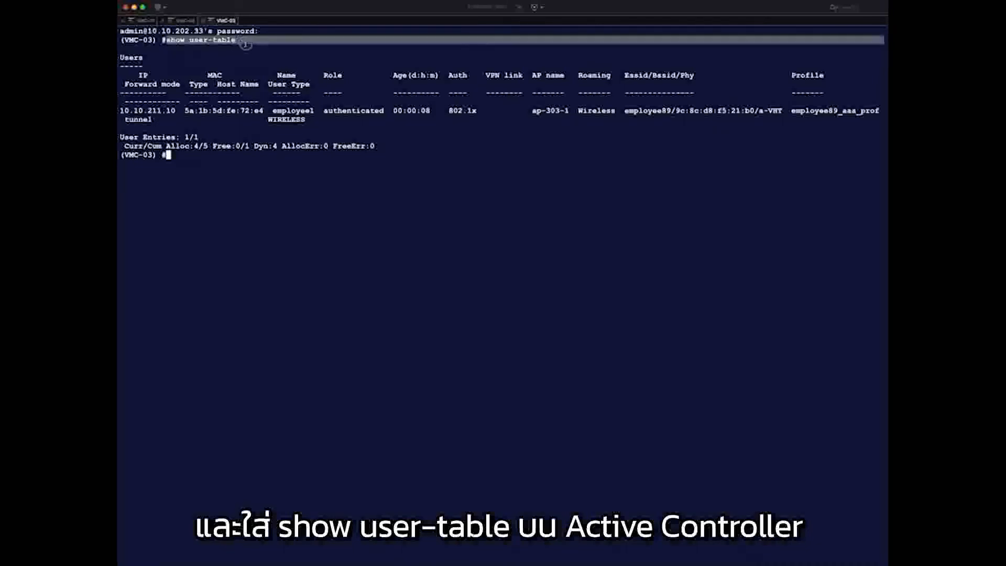
{"action": "left_click_drag", "start_coordinate": [273, 110], "coordinate": [379, 113]}
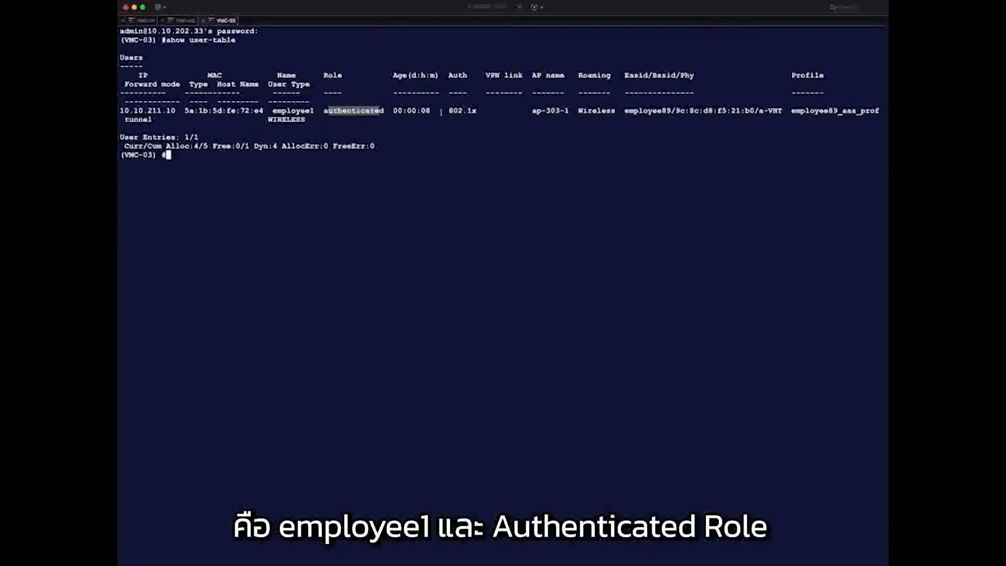
{"action": "left_click_drag", "start_coordinate": [441, 111], "coordinate": [477, 112]}
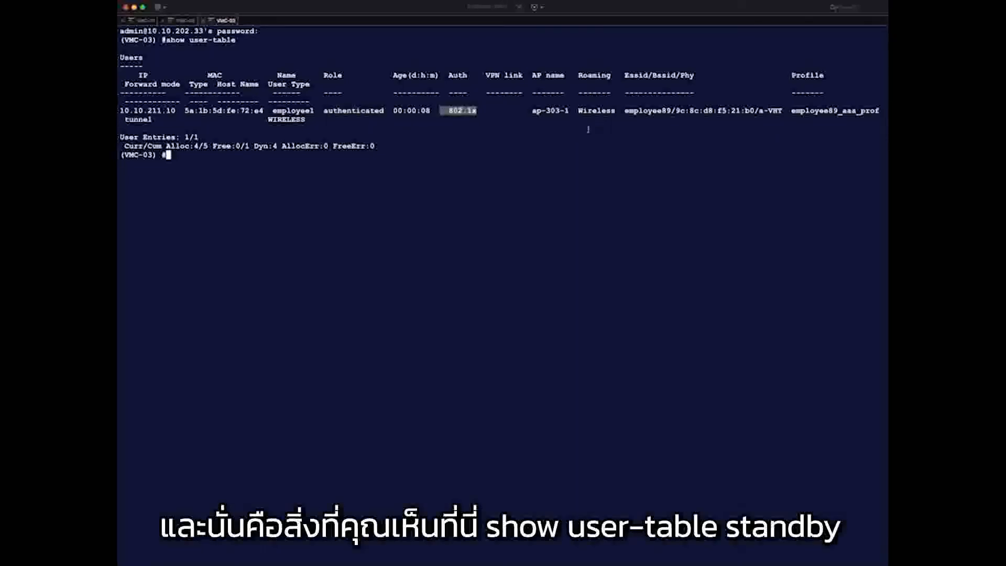
{"action": "left_click", "coordinate": [179, 21]}
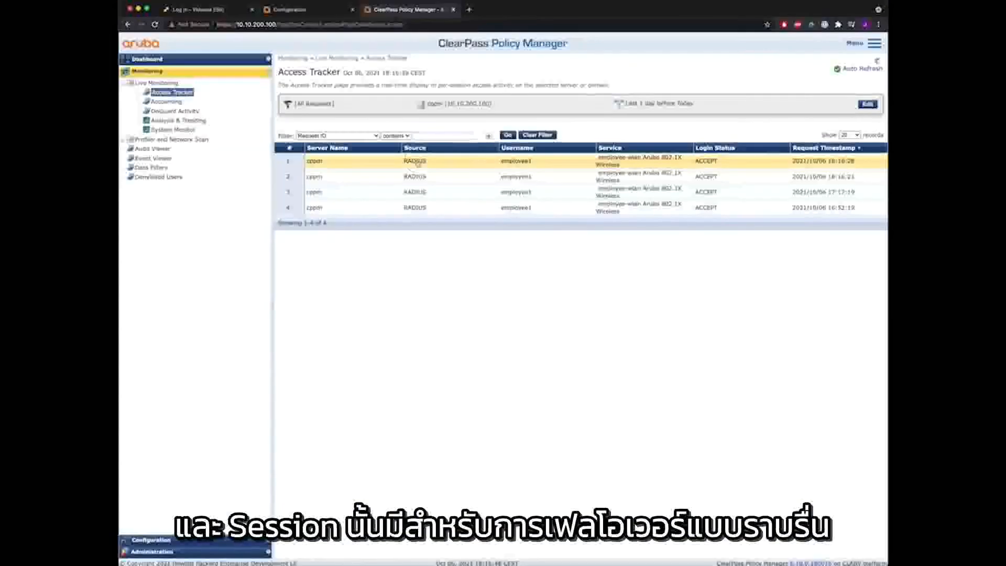
- Open employee1's latest Access Tracker request and confirm its NAS-IP-Address is 10.10.202.133
{"action": "left_click", "coordinate": [419, 162]}
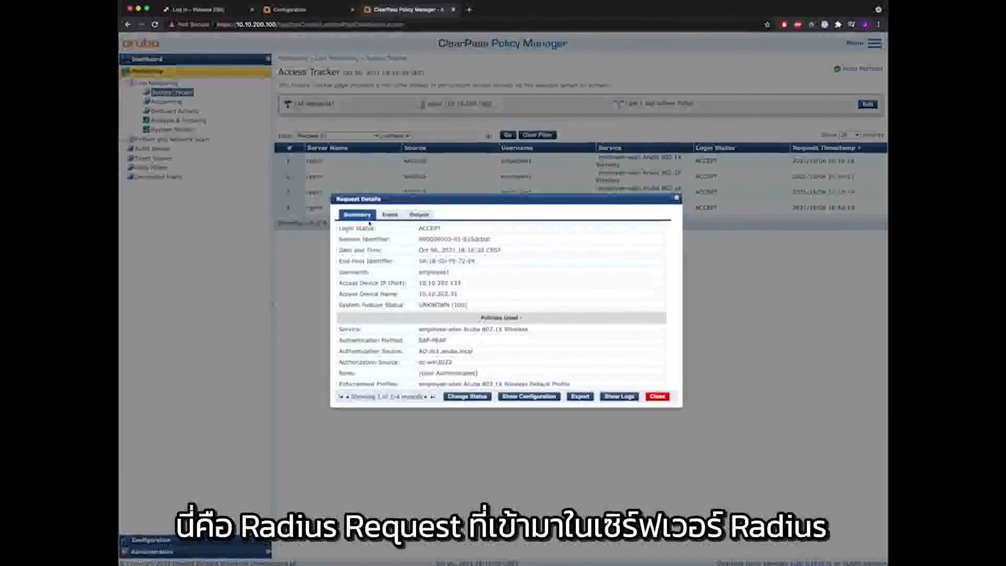
{"action": "left_click", "coordinate": [390, 214]}
{"action": "left_click", "coordinate": [405, 276]}
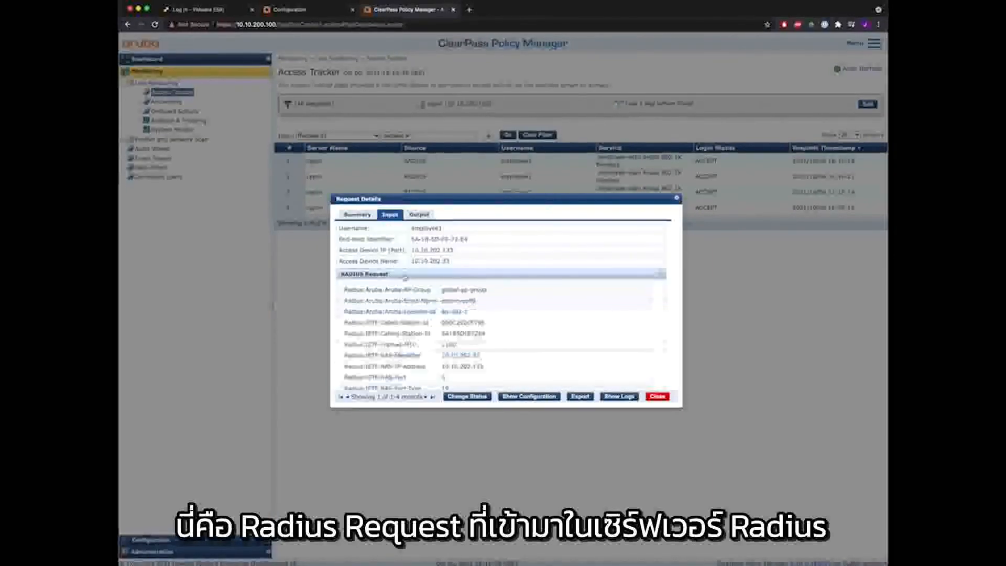
{"action": "left_click_drag", "start_coordinate": [376, 365], "coordinate": [489, 368]}
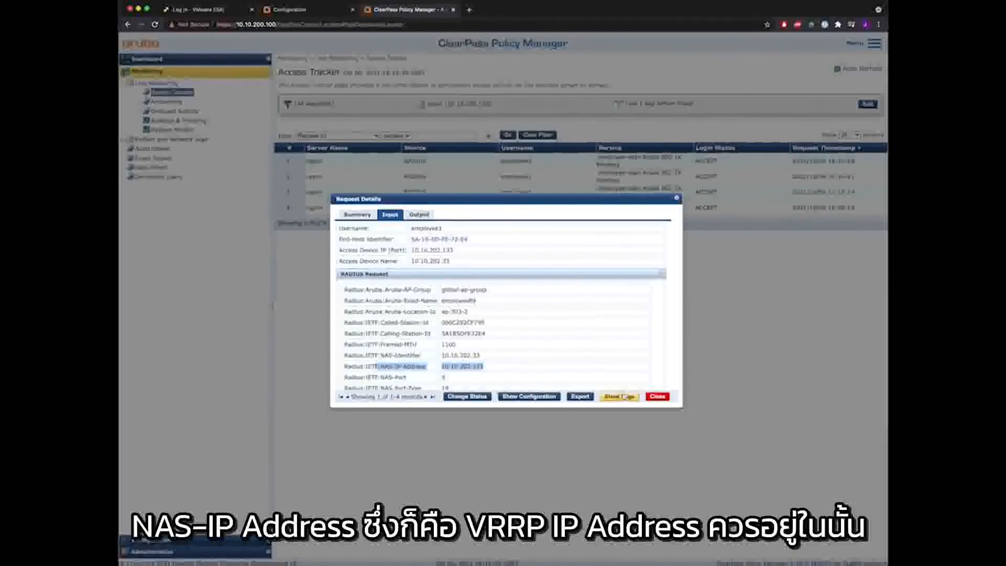
- Send an ArubaOS Wireless - Bounce Switch Port CoA and confirm it succeeded
{"action": "left_click", "coordinate": [464, 398]}
{"action": "left_click", "coordinate": [508, 245]}
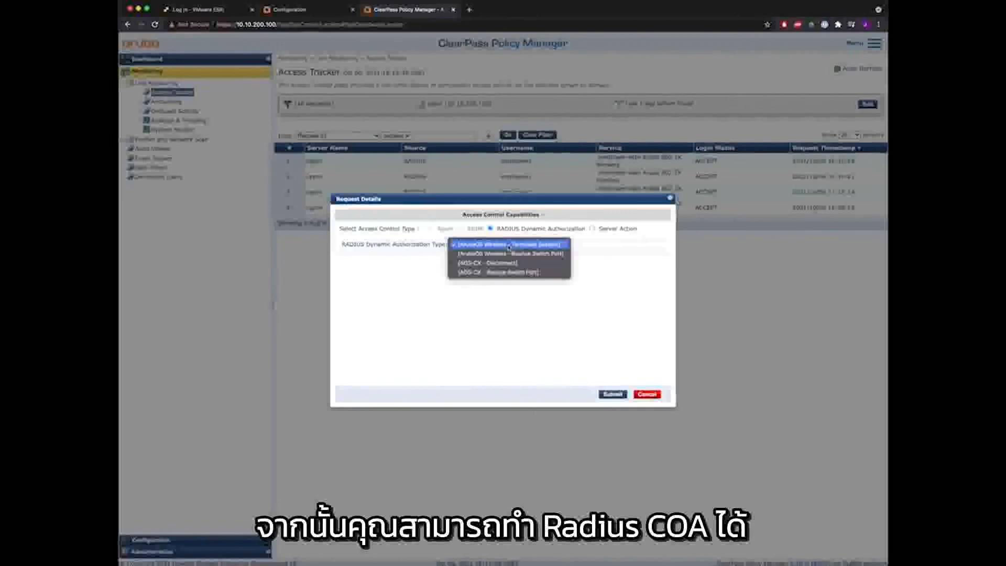
{"action": "left_click", "coordinate": [511, 254]}
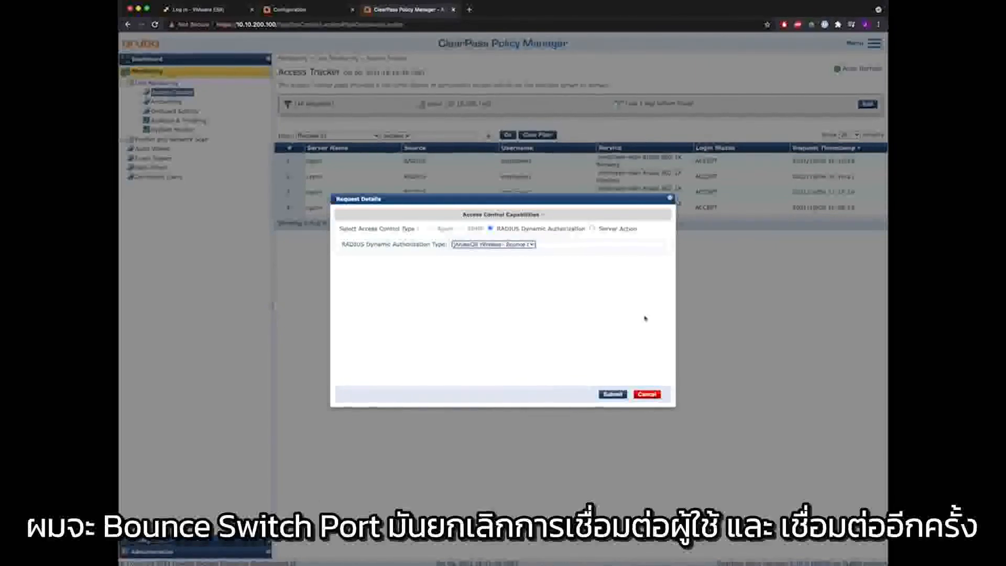
{"action": "left_click", "coordinate": [613, 395]}
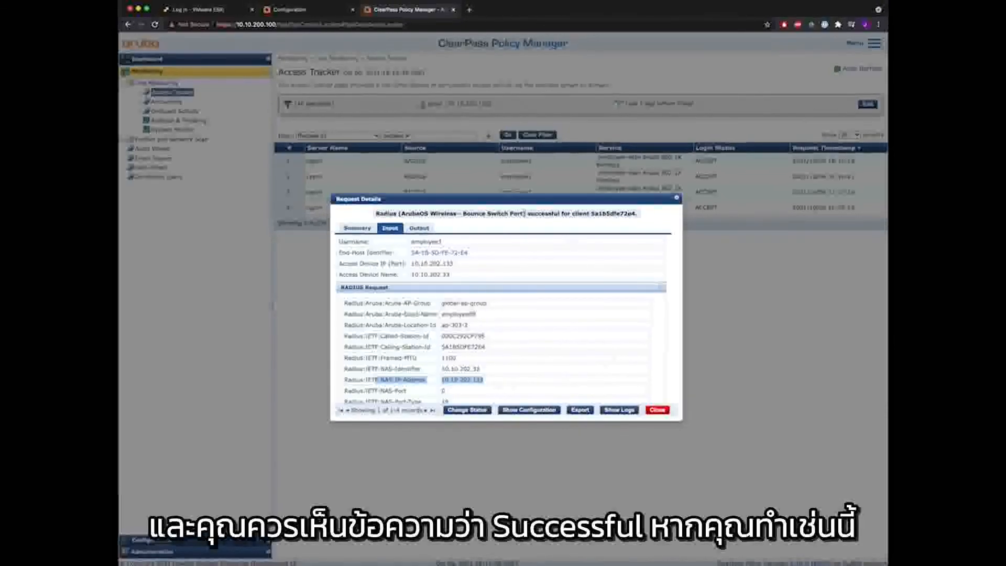
{"action": "left_click_drag", "start_coordinate": [525, 214], "coordinate": [561, 215]}
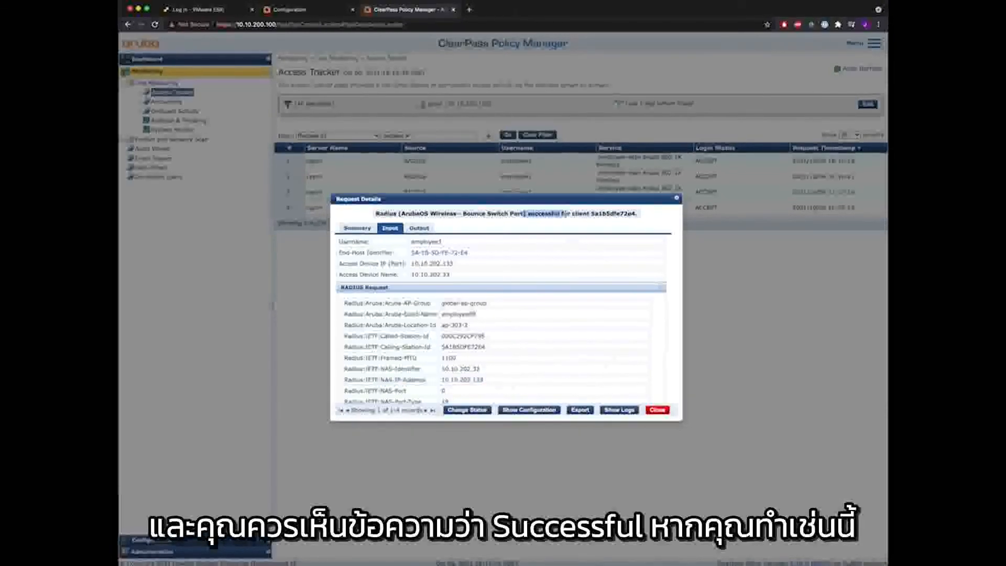
{"action": "left_click", "coordinate": [658, 410]}
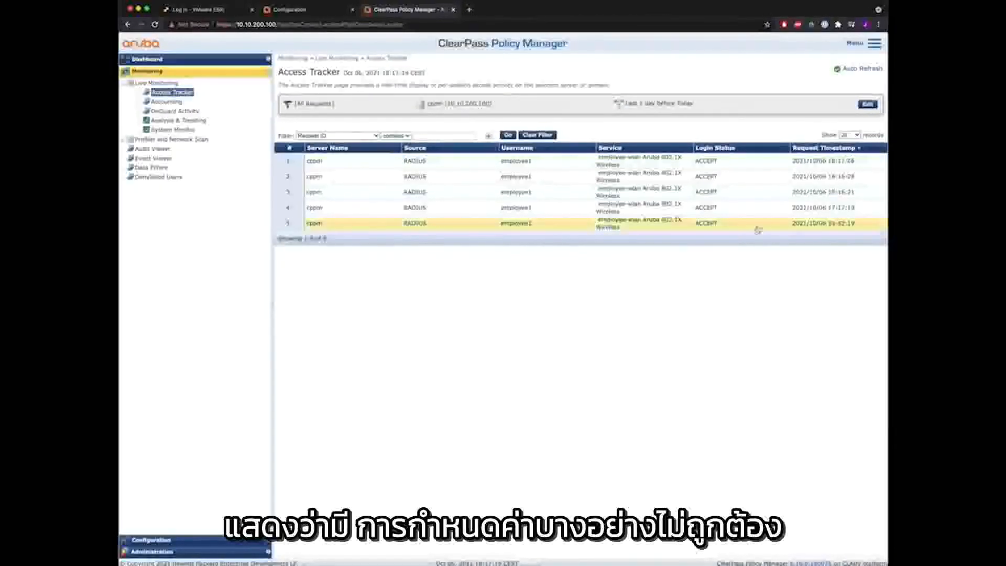